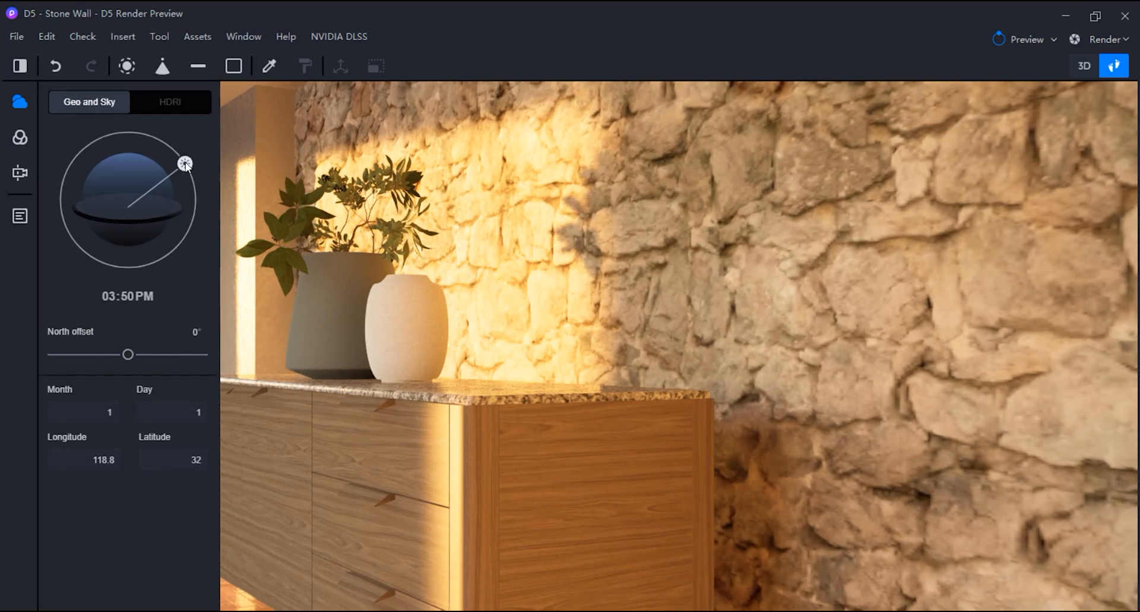
Set the sun's time of day to 04:55 PM in the Geo and Sky environment
{"action": "left_click_drag", "start_coordinate": [185, 164], "coordinate": [194, 181]}
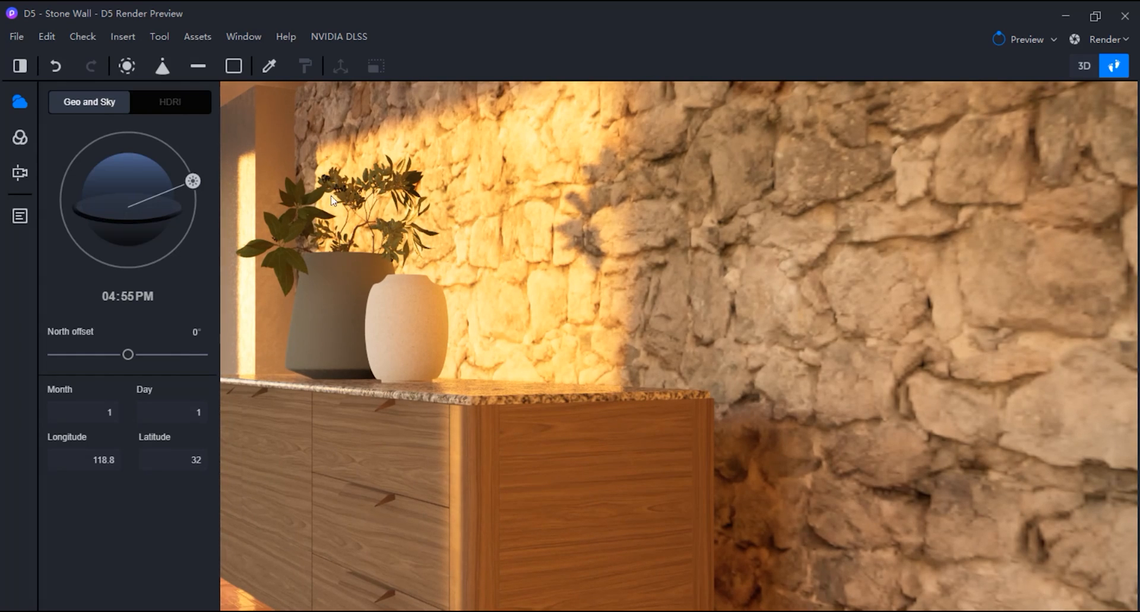
Open the asset library in a maximized window and show the online Material assets
{"action": "left_click", "coordinate": [198, 37]}
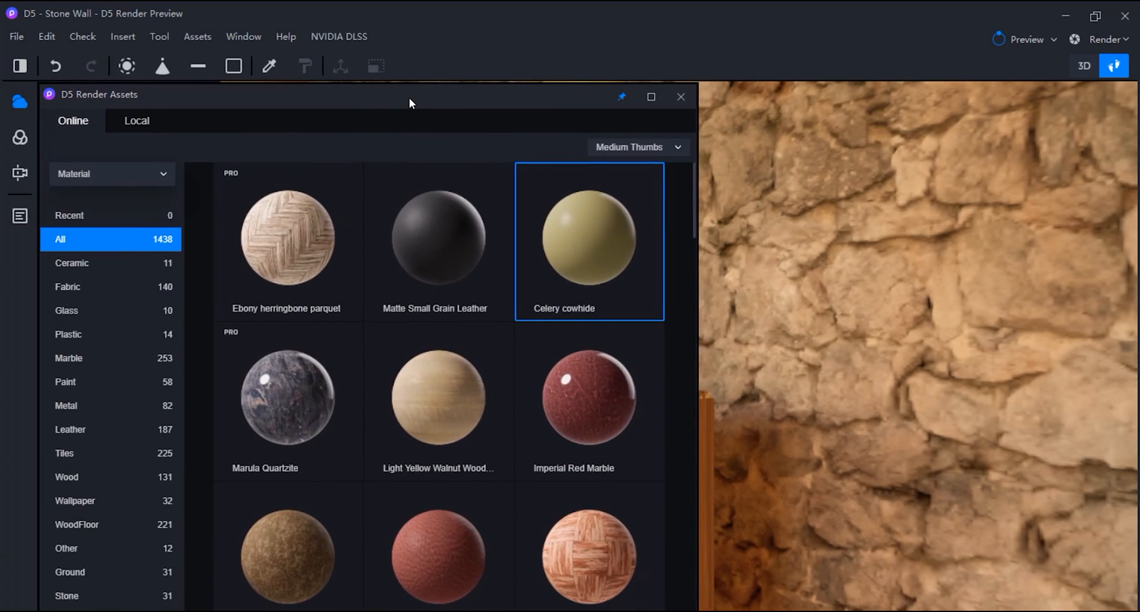
{"action": "left_click_drag", "start_coordinate": [408, 98], "coordinate": [411, 98]}
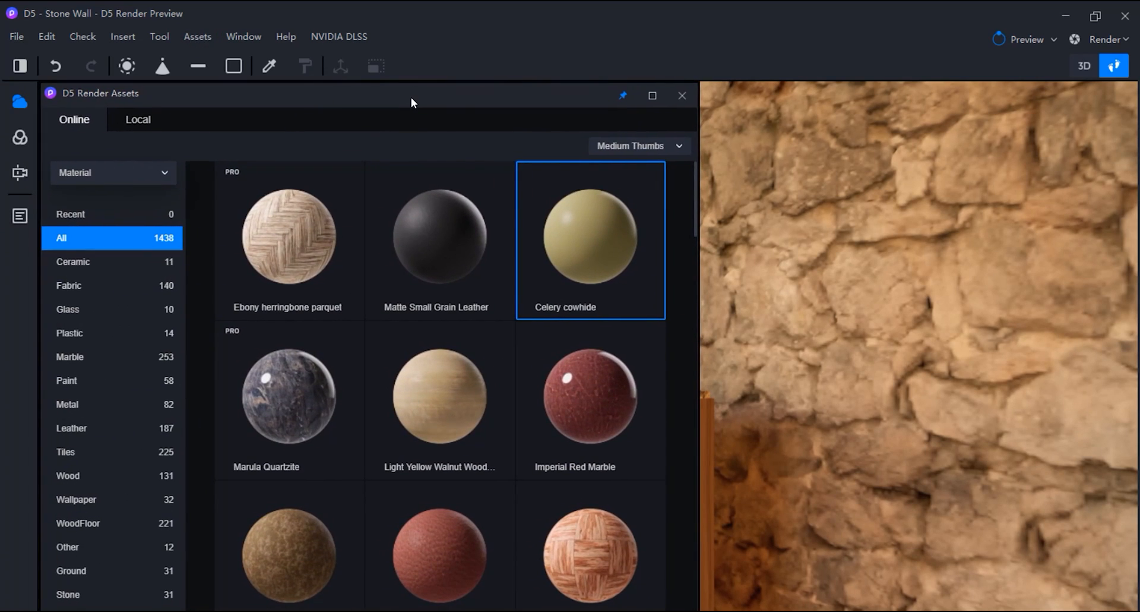
{"action": "left_click", "coordinate": [653, 98]}
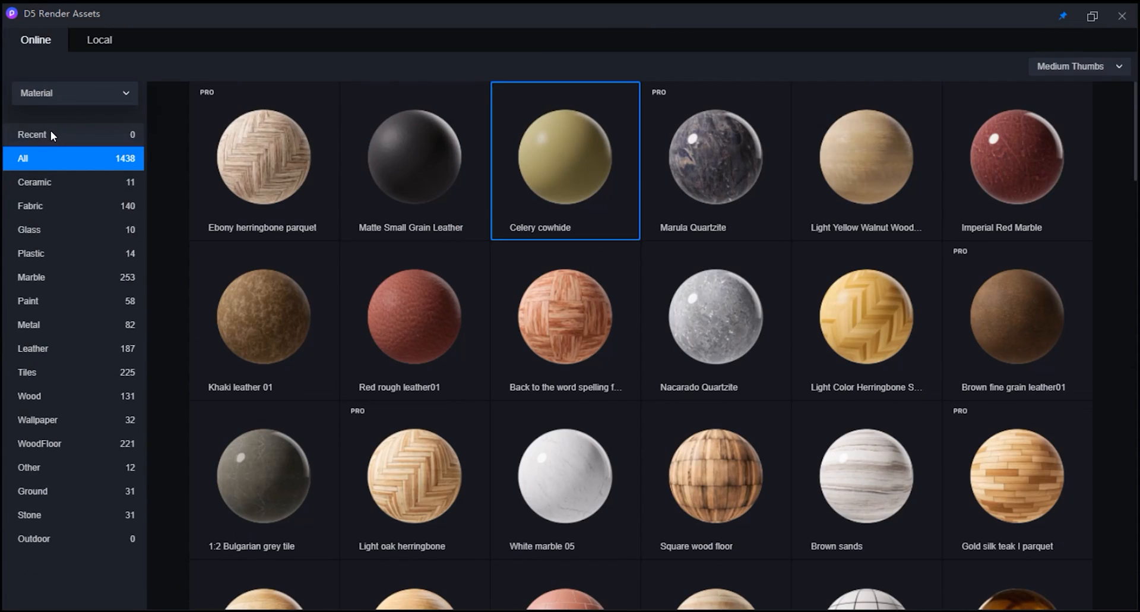
{"action": "left_click", "coordinate": [126, 94]}
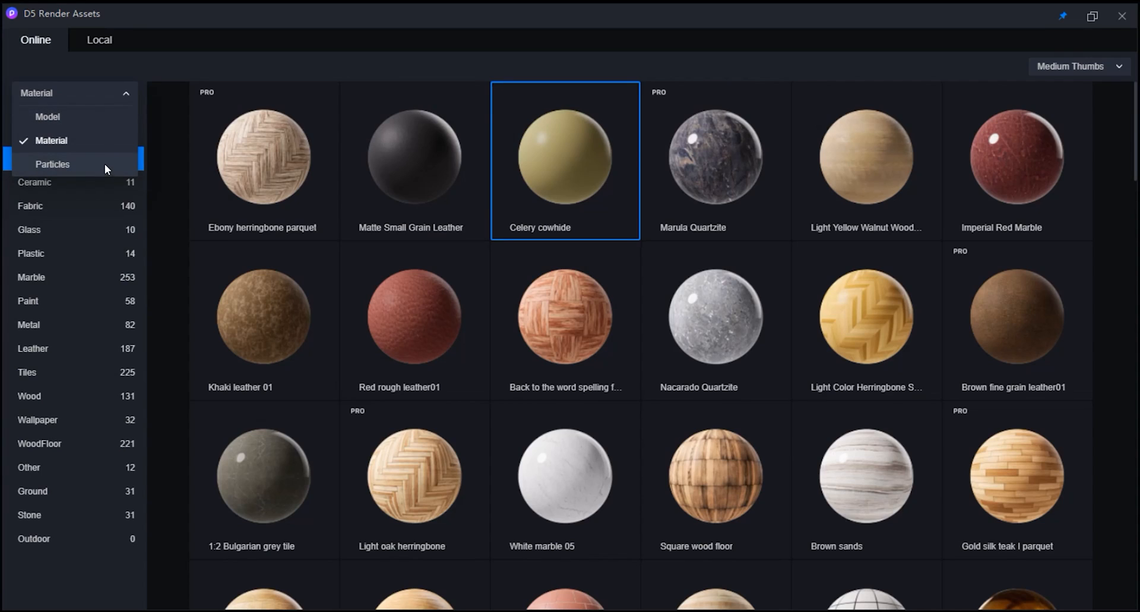
{"action": "left_click", "coordinate": [55, 140]}
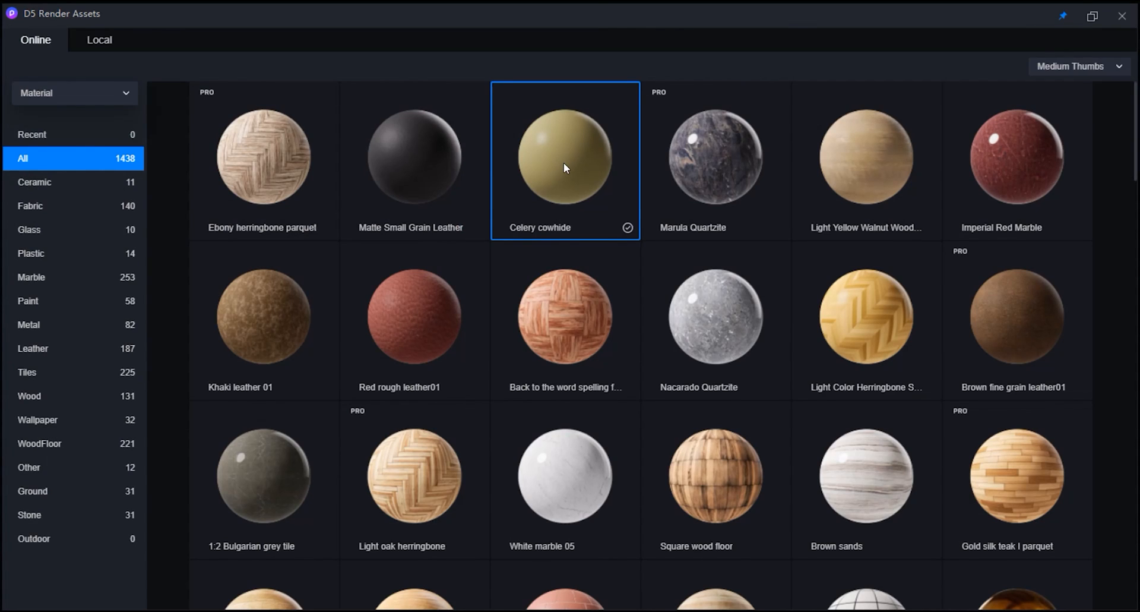
Browse the Fabric and Marble categories of the online material library
{"action": "left_click", "coordinate": [57, 205]}
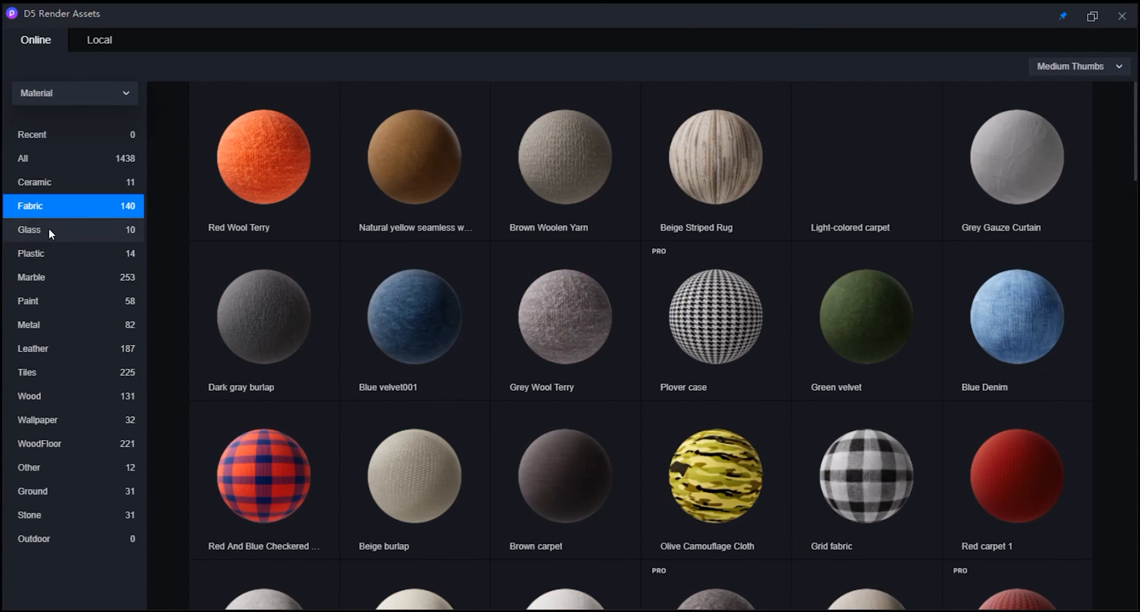
{"action": "scroll", "coordinate": [383, 306], "scroll_direction": "down", "scroll_amount": 4}
{"action": "scroll", "coordinate": [384, 305], "scroll_direction": "down", "scroll_amount": 5}
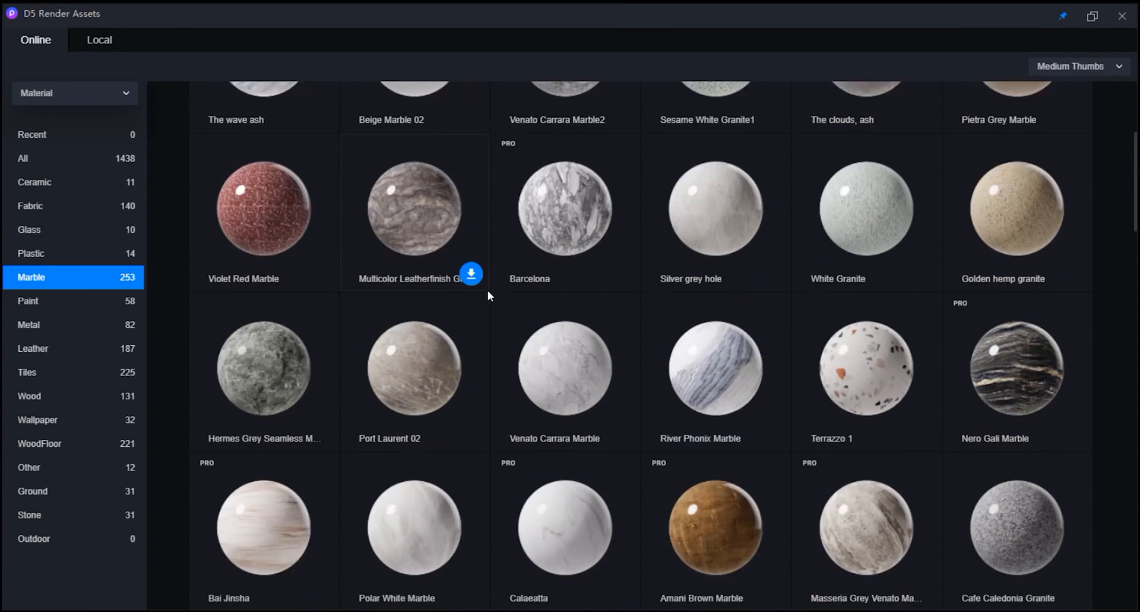
{"action": "scroll", "coordinate": [487, 290], "scroll_direction": "down", "scroll_amount": 1}
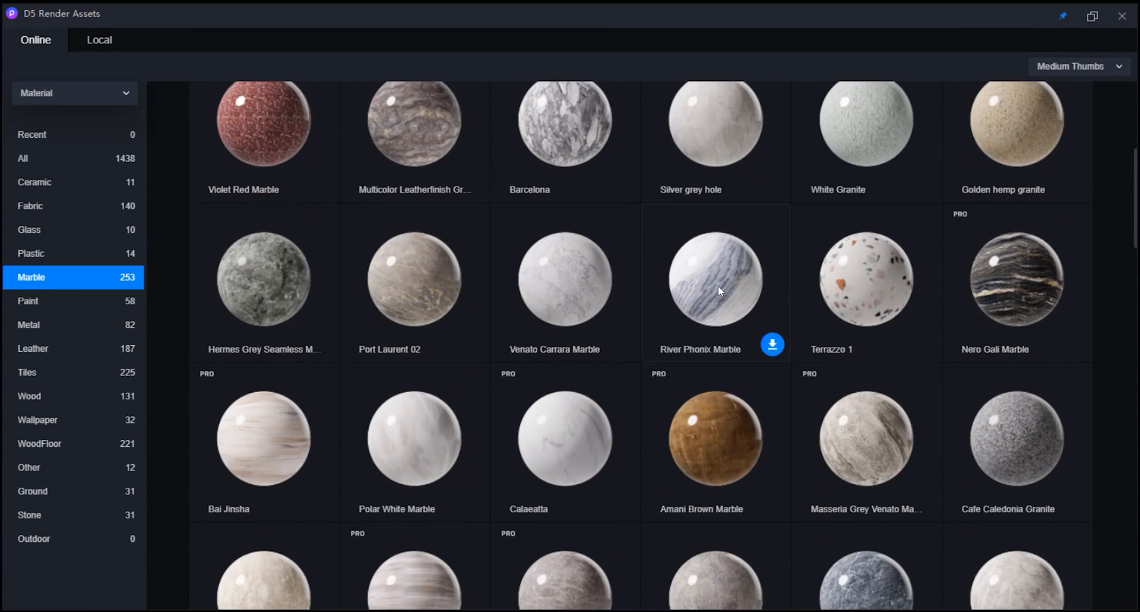
{"action": "scroll", "coordinate": [695, 290], "scroll_direction": "down", "scroll_amount": 2}
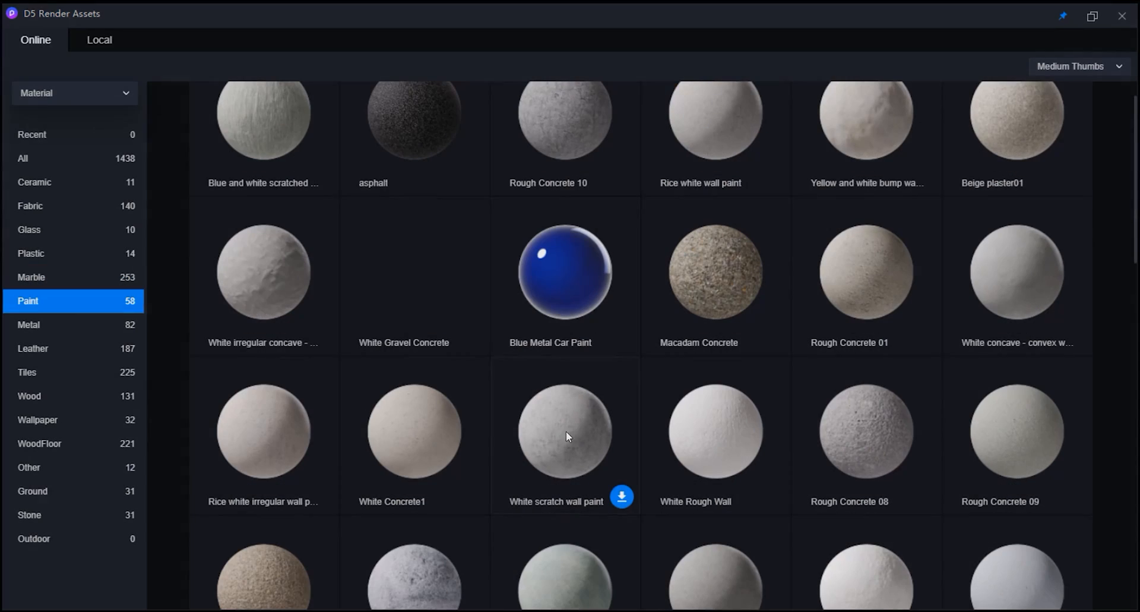
Look through the Paint and Metal materials in the online library
{"action": "scroll", "coordinate": [566, 430], "scroll_direction": "up", "scroll_amount": 1}
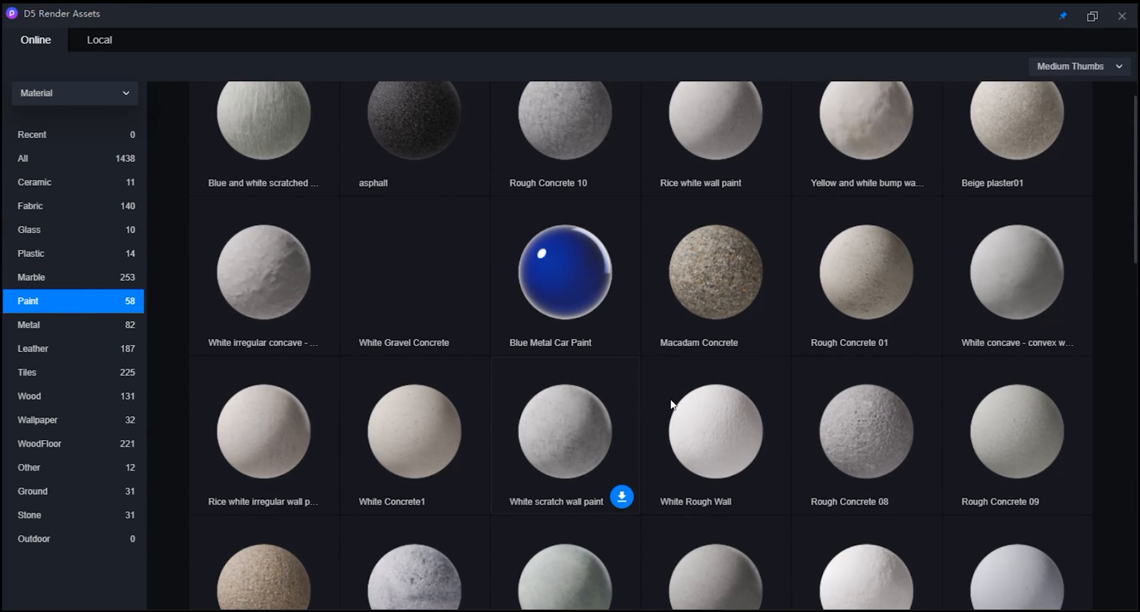
{"action": "scroll", "coordinate": [778, 423], "scroll_direction": "down", "scroll_amount": 4}
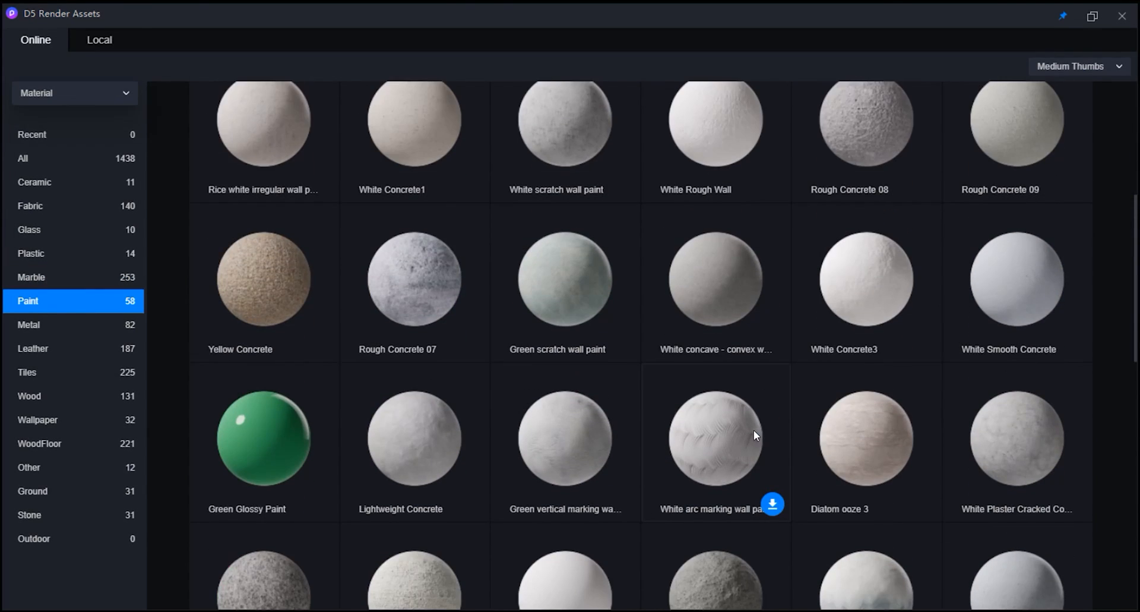
{"action": "scroll", "coordinate": [753, 430], "scroll_direction": "down", "scroll_amount": 6}
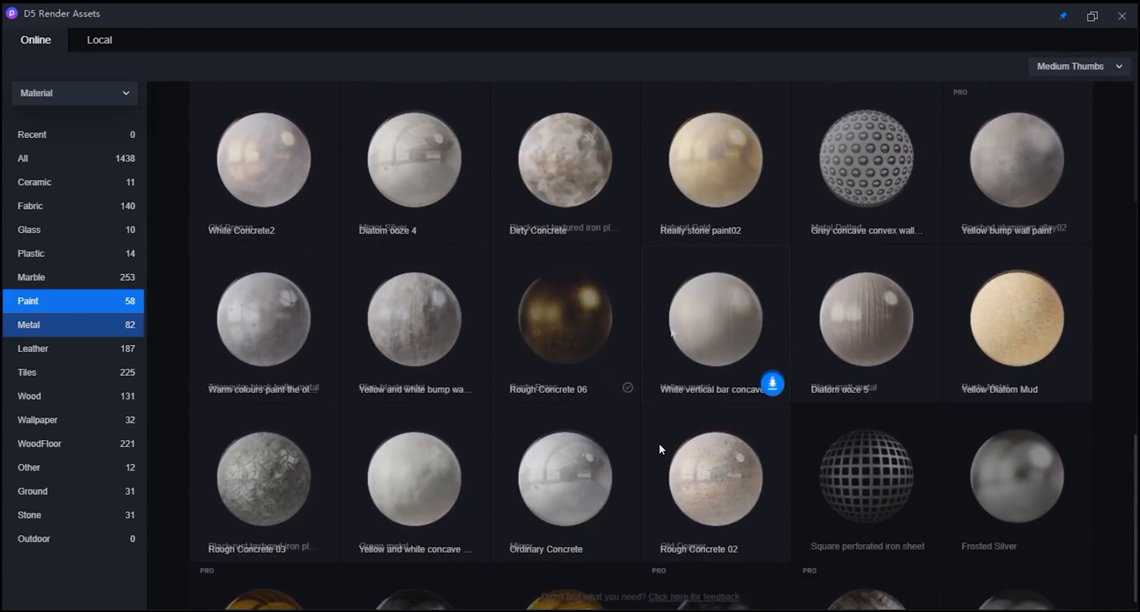
{"action": "scroll", "coordinate": [1000, 386], "scroll_direction": "down", "scroll_amount": 4}
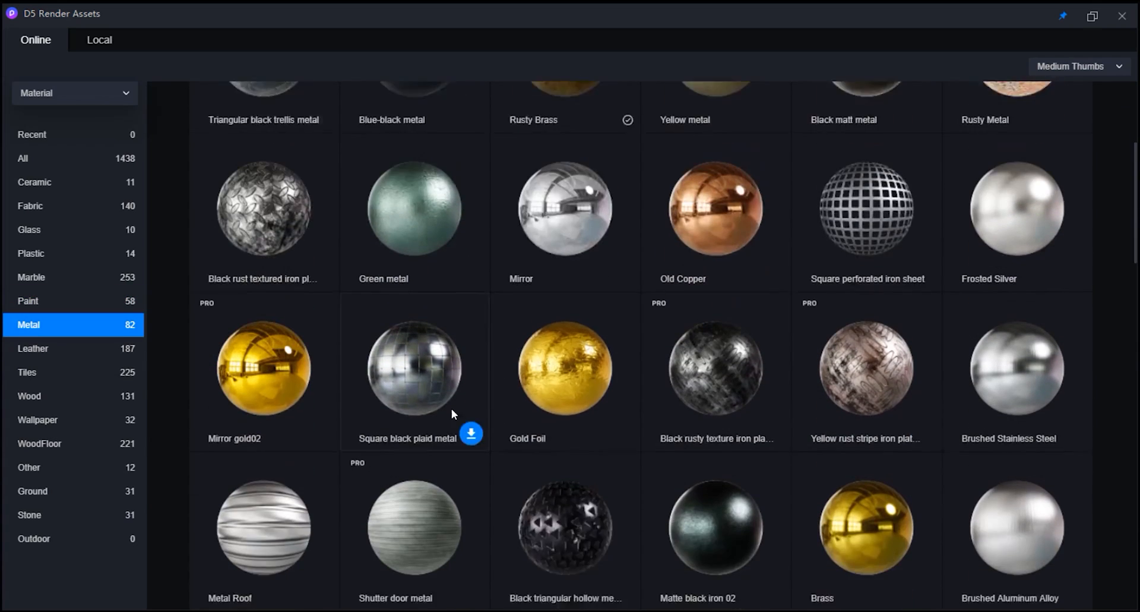
{"action": "scroll", "coordinate": [451, 408], "scroll_direction": "down", "scroll_amount": 6}
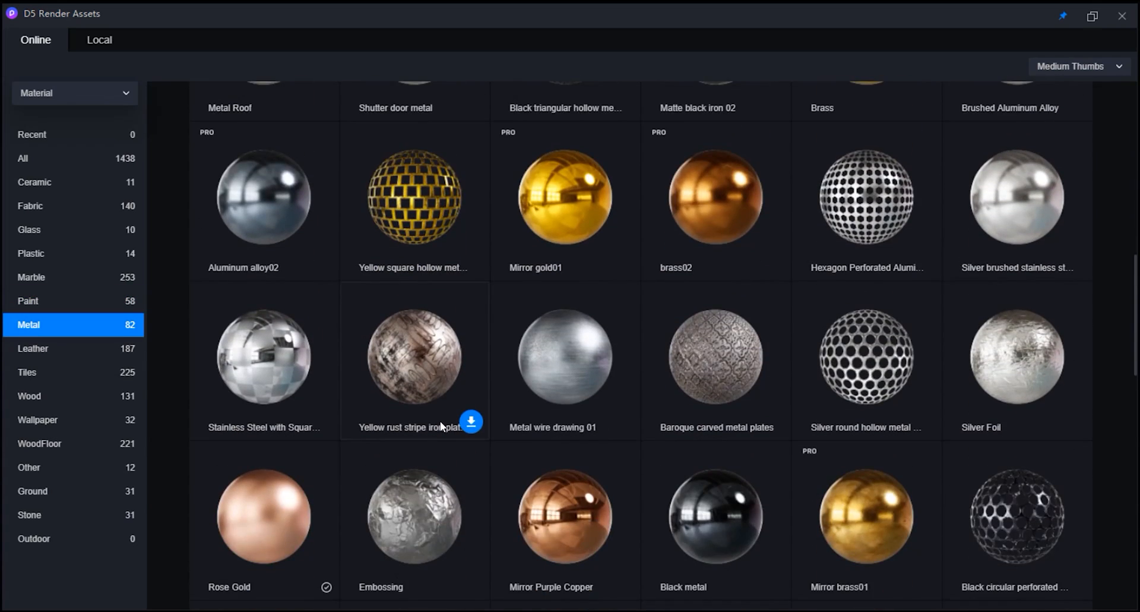
{"action": "scroll", "coordinate": [440, 423], "scroll_direction": "down", "scroll_amount": 4}
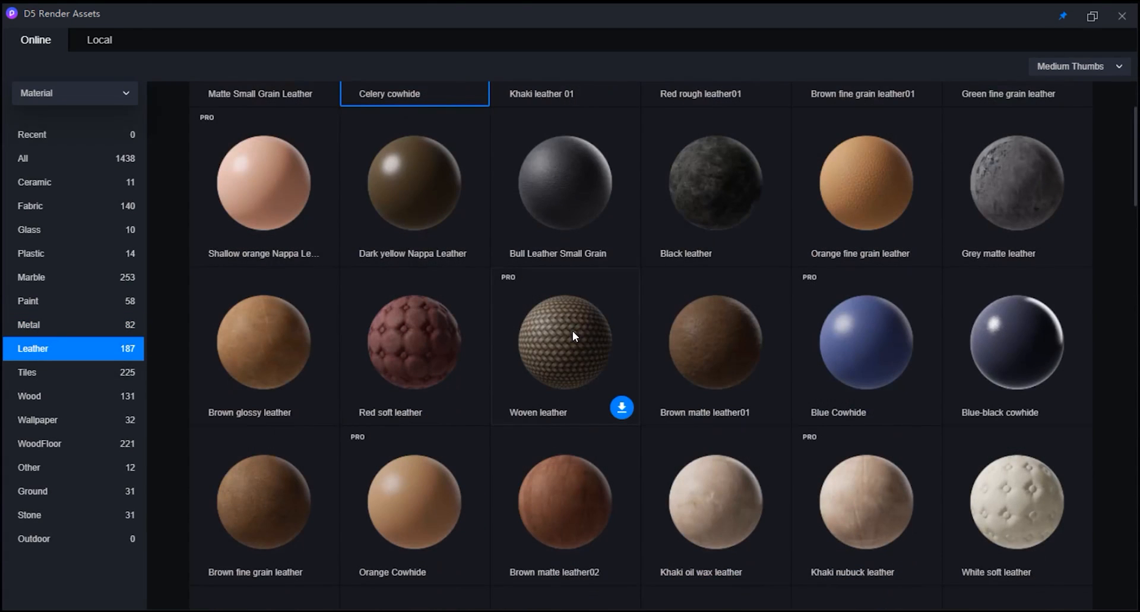
Look through the Leather and Tiles materials in the online library
{"action": "scroll", "coordinate": [719, 356], "scroll_direction": "down", "scroll_amount": 5}
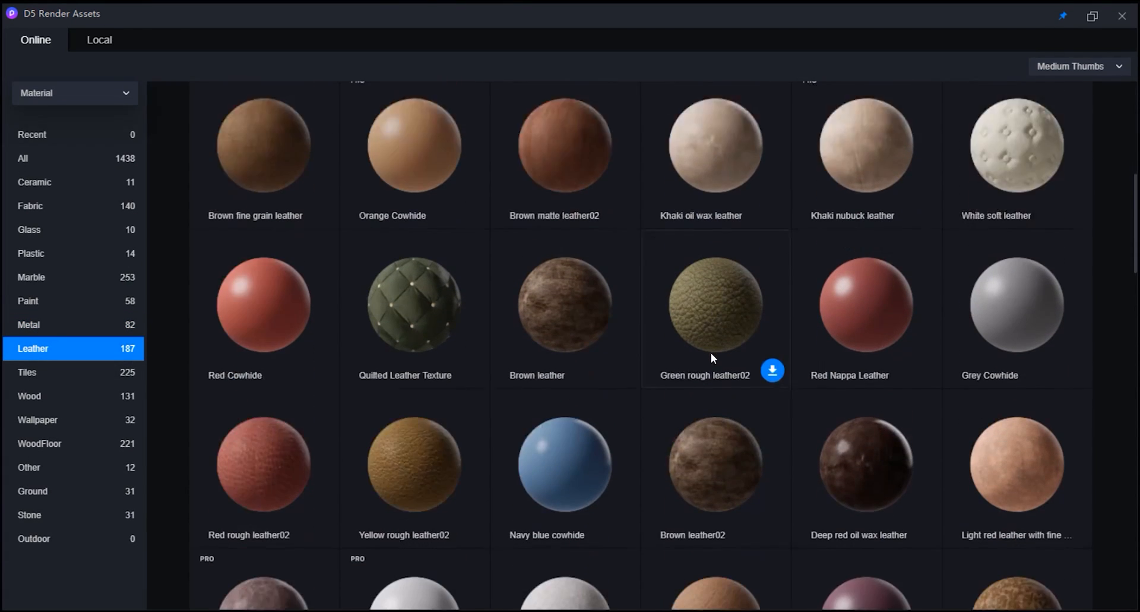
{"action": "scroll", "coordinate": [711, 351], "scroll_direction": "down", "scroll_amount": 2}
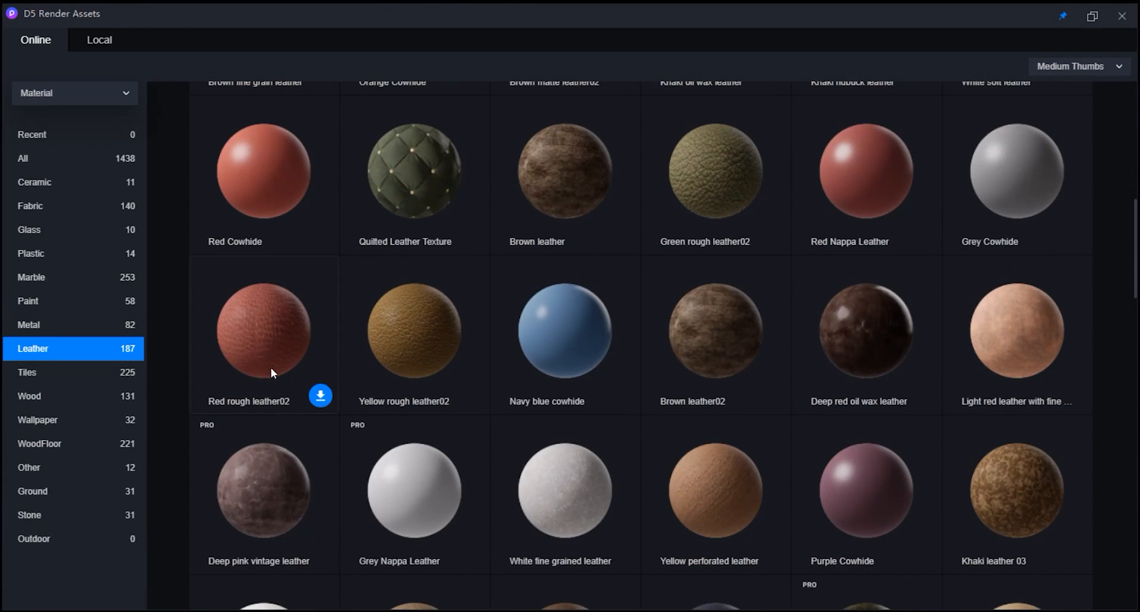
{"action": "scroll", "coordinate": [271, 356], "scroll_direction": "down", "scroll_amount": 3}
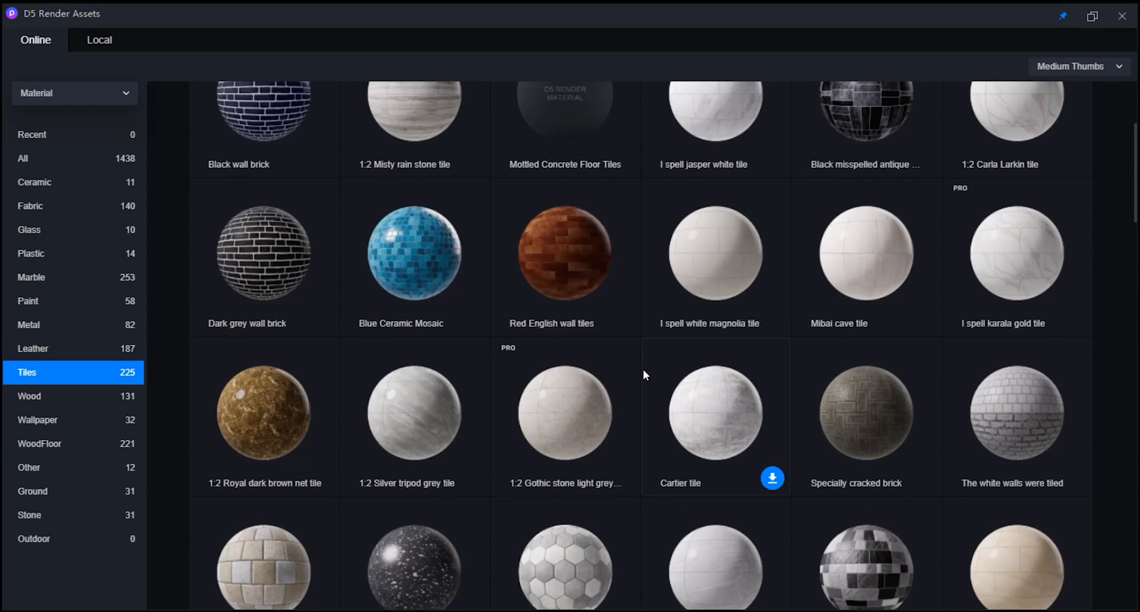
{"action": "scroll", "coordinate": [644, 368], "scroll_direction": "down", "scroll_amount": 8}
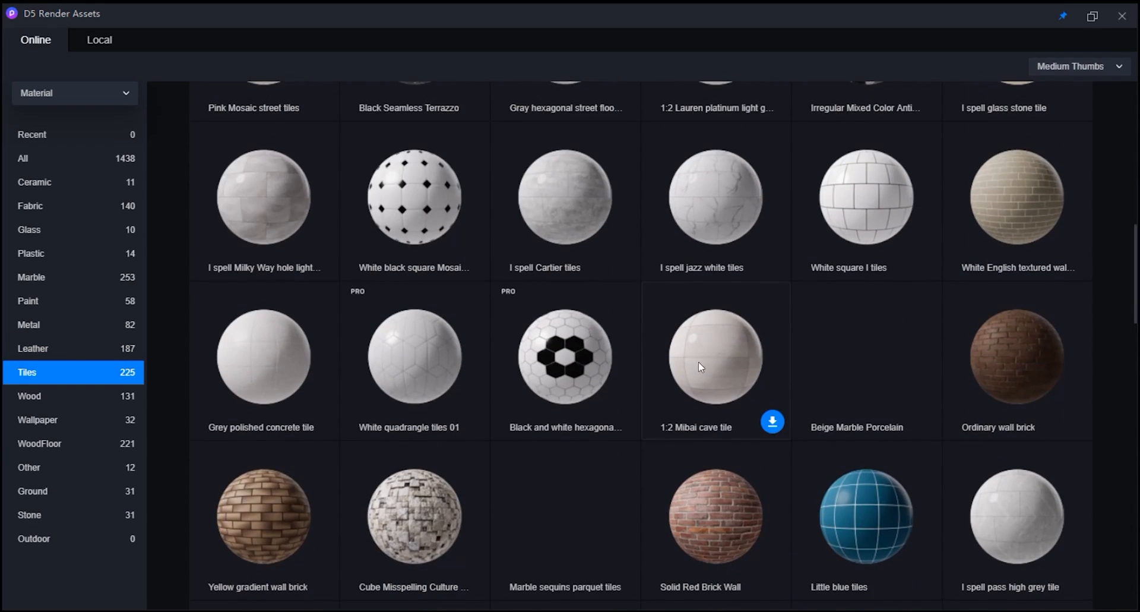
{"action": "scroll", "coordinate": [698, 361], "scroll_direction": "down", "scroll_amount": 3}
{"action": "scroll", "coordinate": [657, 416], "scroll_direction": "down", "scroll_amount": 3}
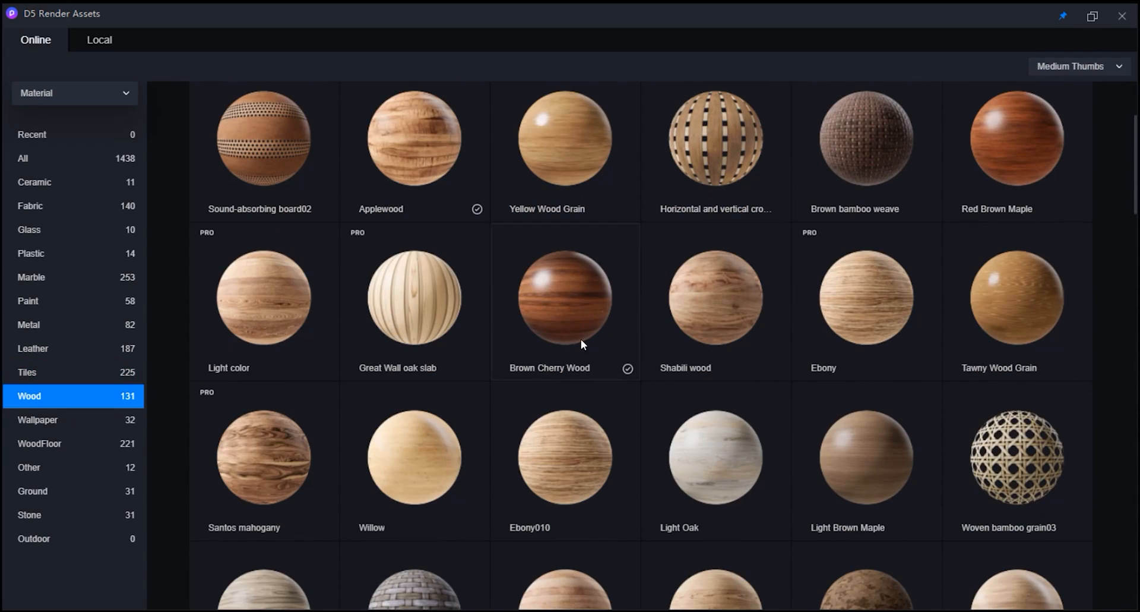
Look through the Wood and Wallpaper materials in the online library
{"action": "scroll", "coordinate": [599, 378], "scroll_direction": "down", "scroll_amount": 3}
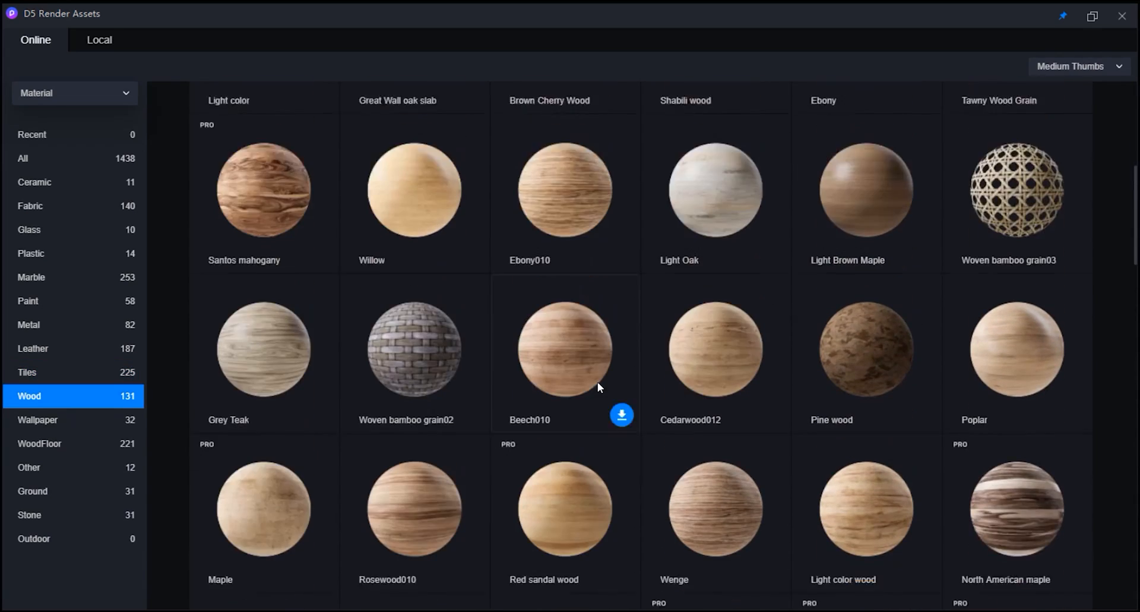
{"action": "scroll", "coordinate": [598, 381], "scroll_direction": "down", "scroll_amount": 9}
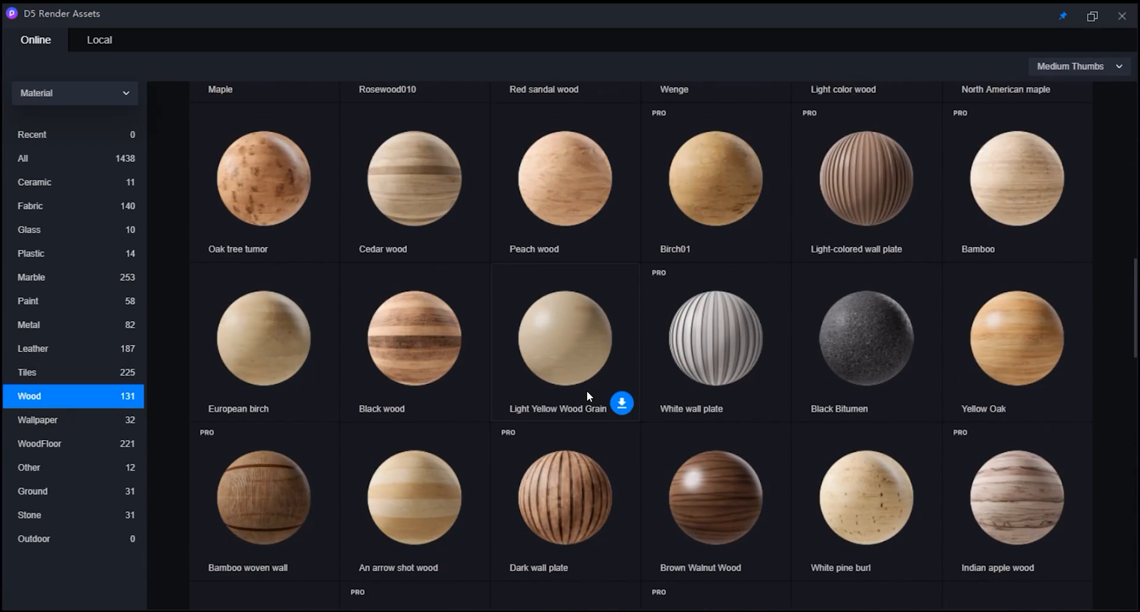
{"action": "scroll", "coordinate": [586, 392], "scroll_direction": "down", "scroll_amount": 10}
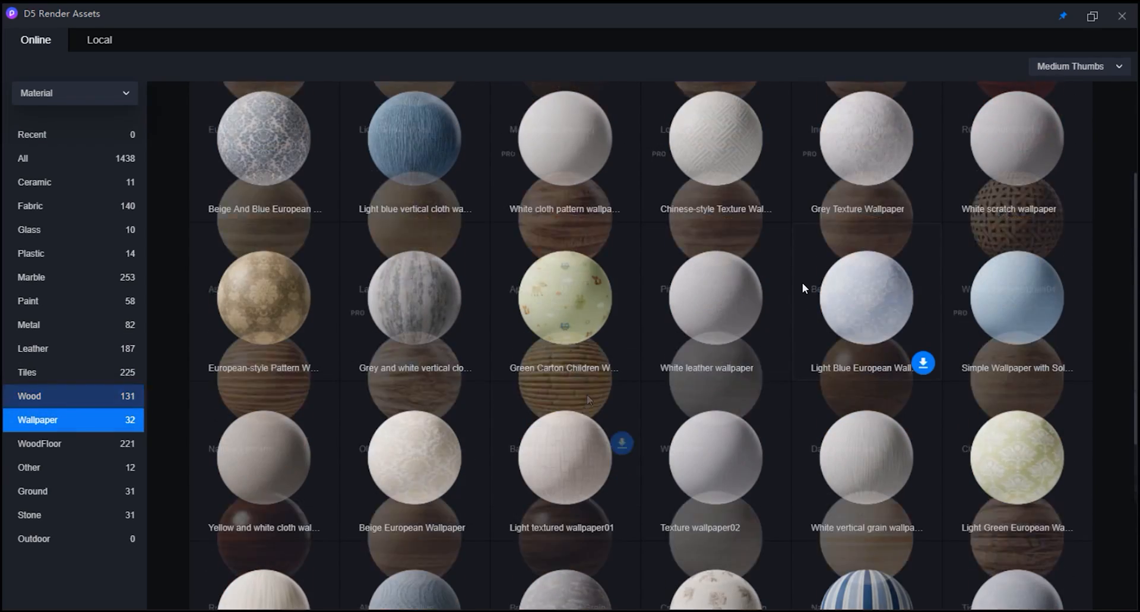
{"action": "scroll", "coordinate": [801, 291], "scroll_direction": "down", "scroll_amount": 5}
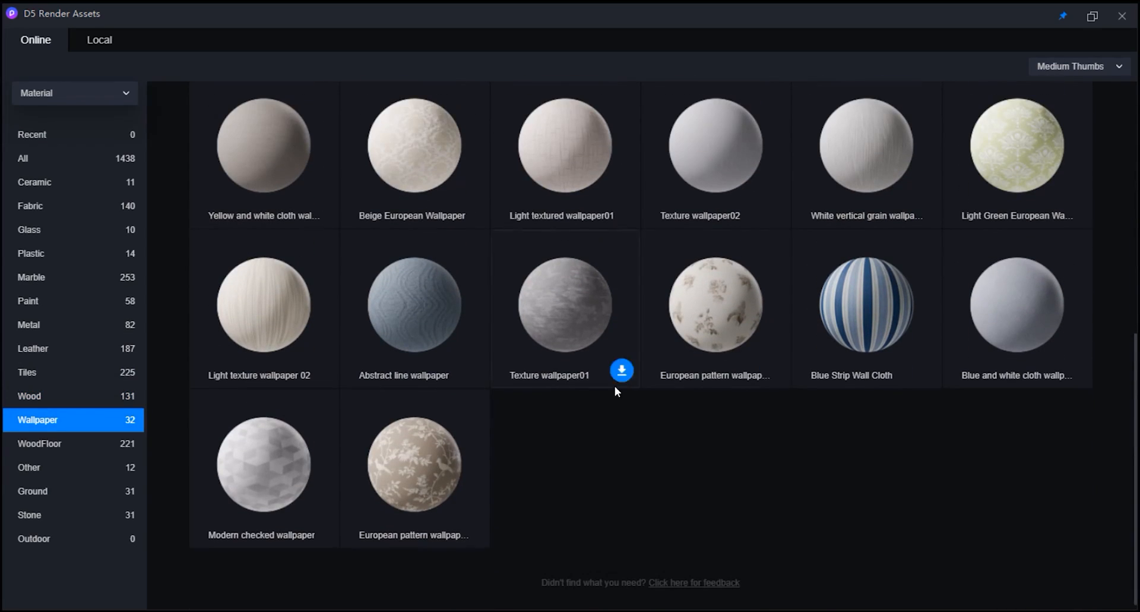
{"action": "scroll", "coordinate": [347, 319], "scroll_direction": "up", "scroll_amount": 2}
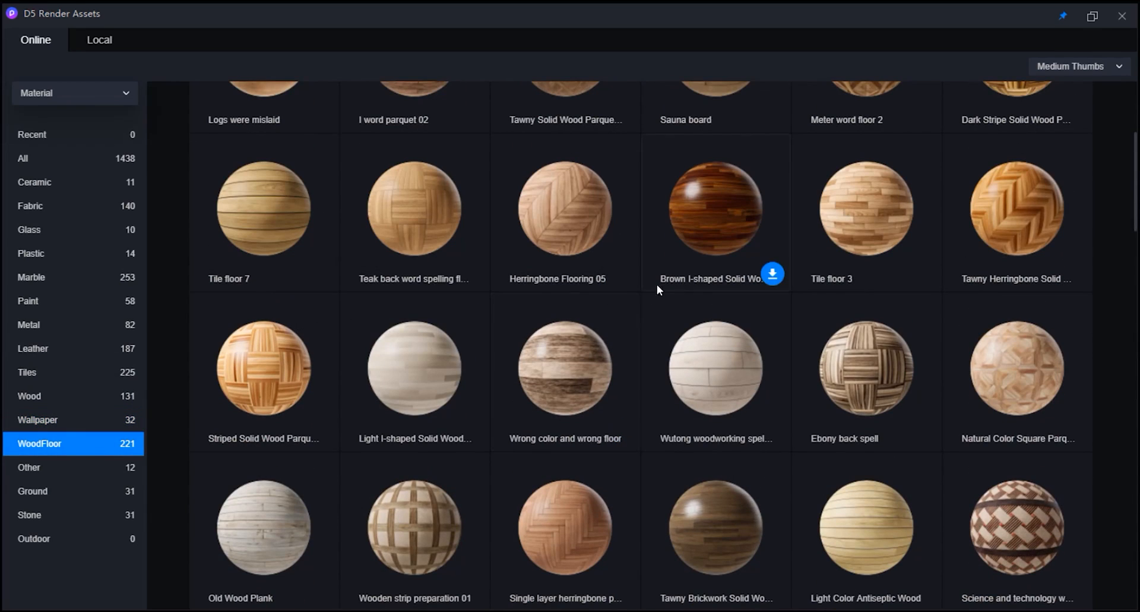
Examine the range of parquet and plank materials in the WoodFloor category
{"action": "scroll", "coordinate": [665, 330], "scroll_direction": "down", "scroll_amount": 4}
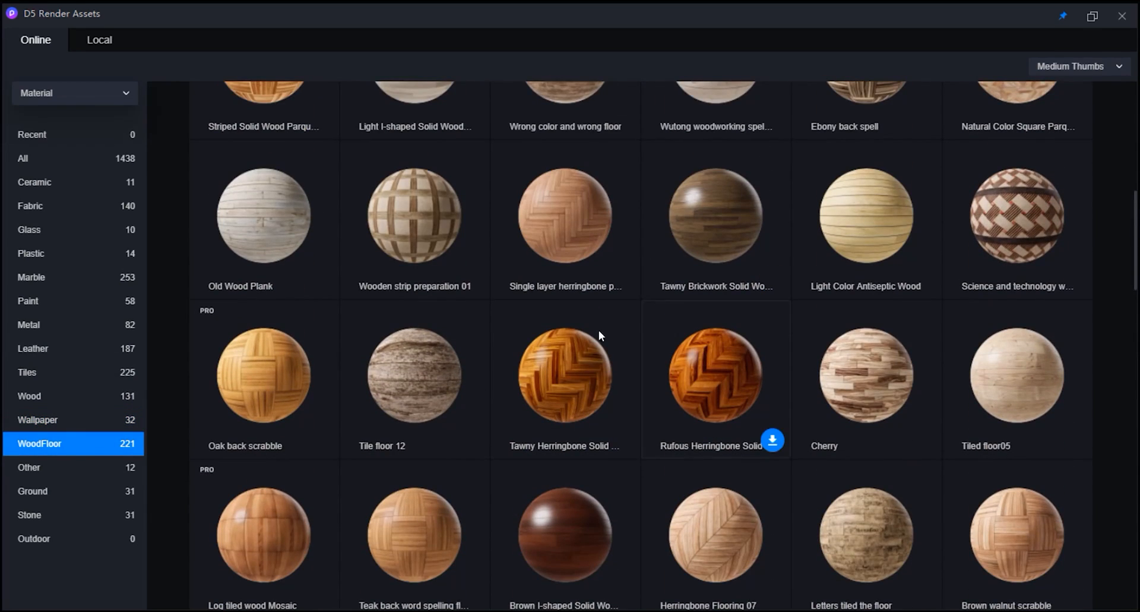
{"action": "scroll", "coordinate": [930, 446], "scroll_direction": "down", "scroll_amount": 3}
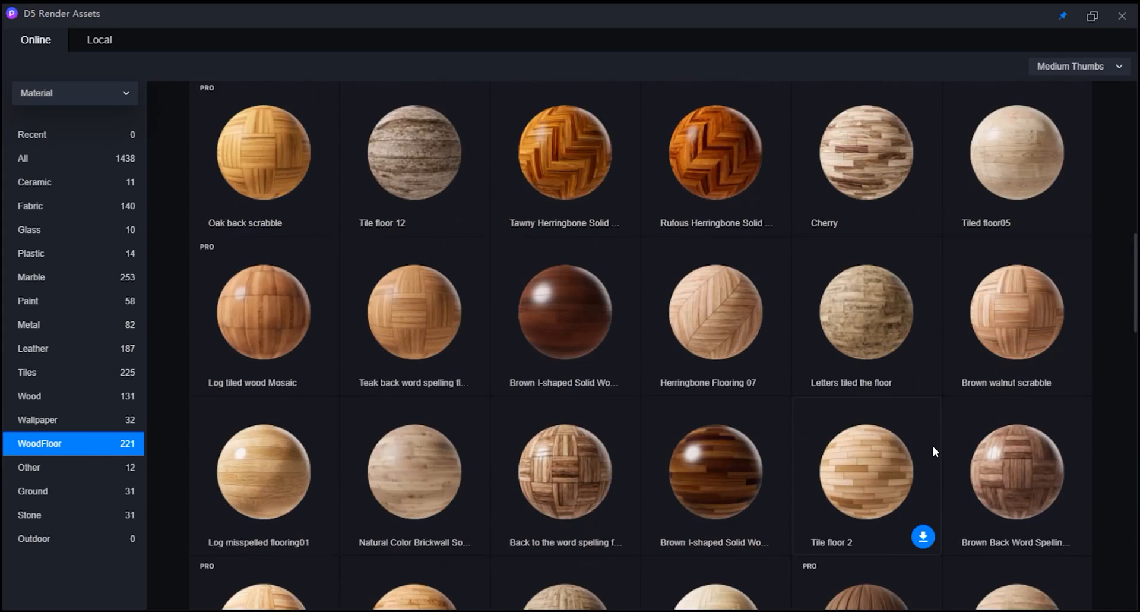
{"action": "scroll", "coordinate": [930, 448], "scroll_direction": "down", "scroll_amount": 2}
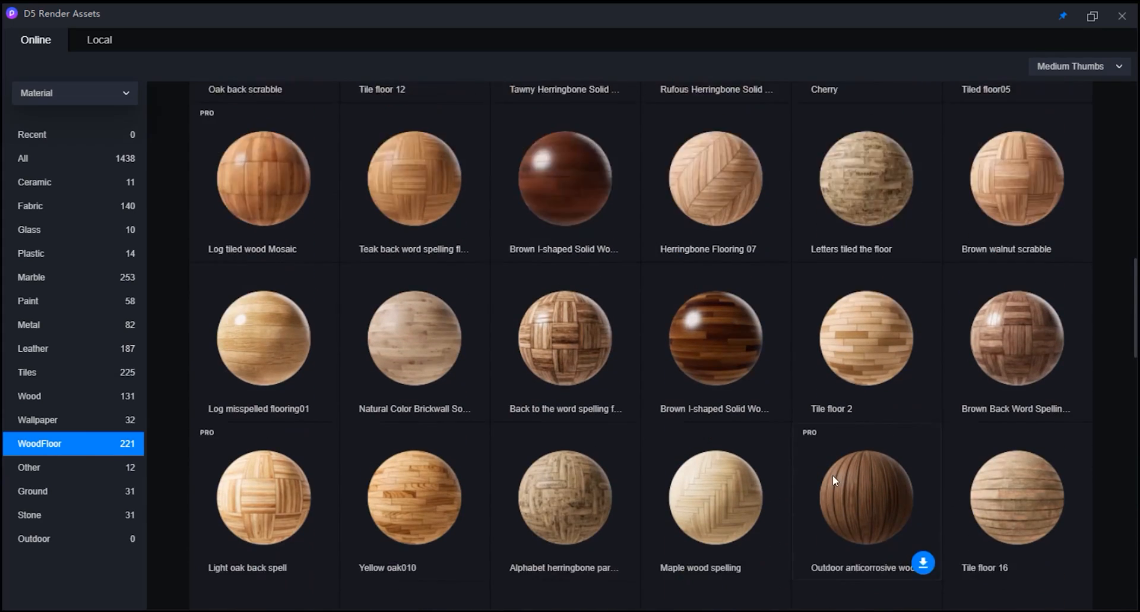
{"action": "scroll", "coordinate": [833, 475], "scroll_direction": "down", "scroll_amount": 5}
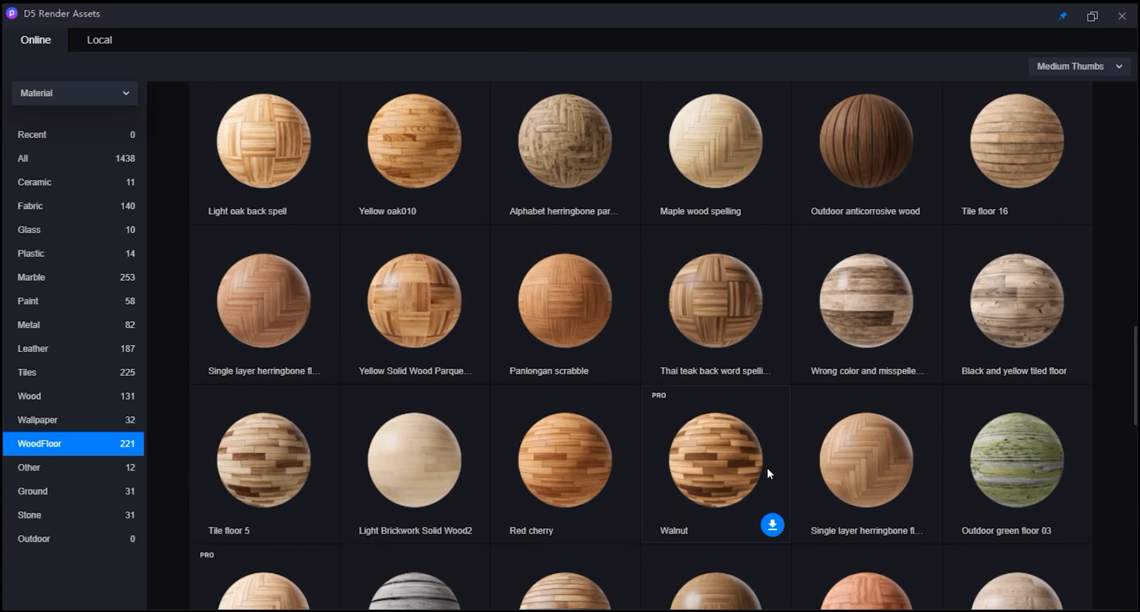
{"action": "scroll", "coordinate": [767, 468], "scroll_direction": "down", "scroll_amount": 4}
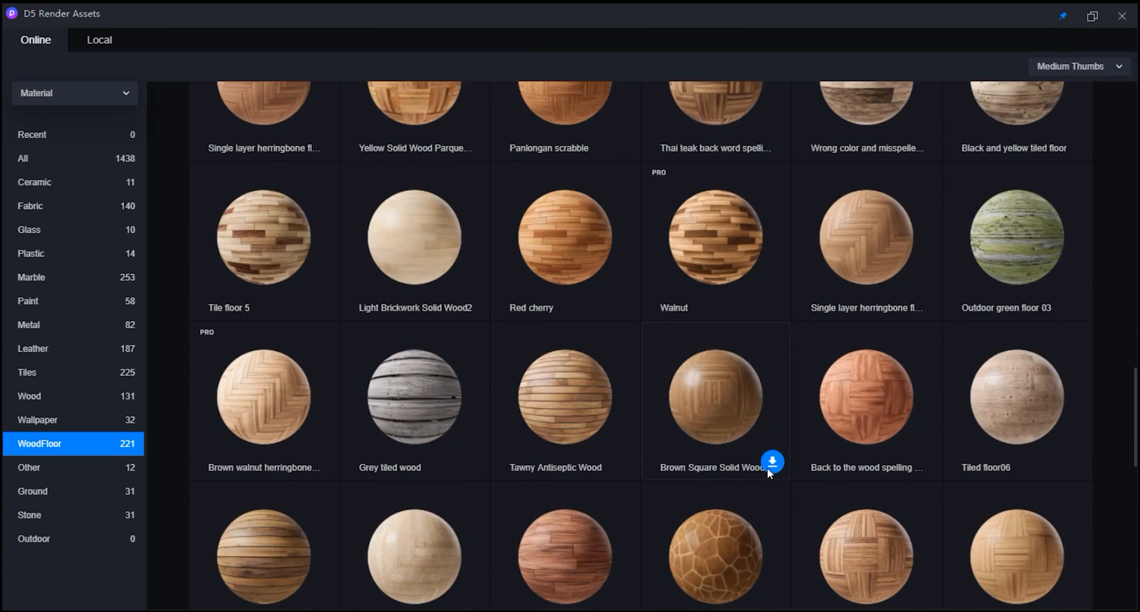
{"action": "scroll", "coordinate": [767, 468], "scroll_direction": "down", "scroll_amount": 2}
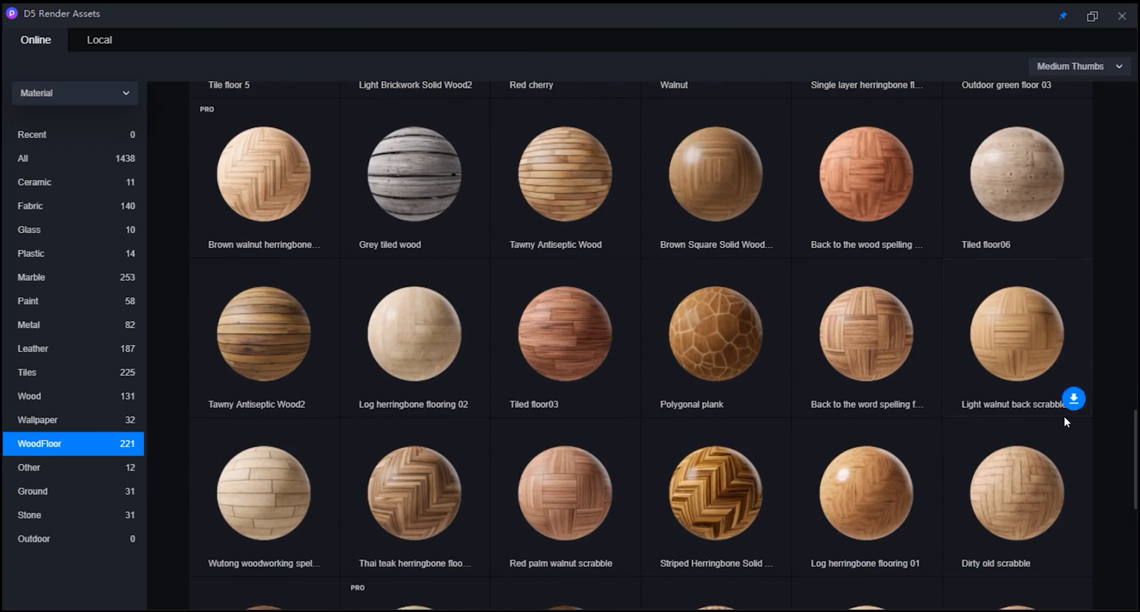
{"action": "scroll", "coordinate": [687, 455], "scroll_direction": "down", "scroll_amount": 3}
{"action": "scroll", "coordinate": [650, 467], "scroll_direction": "down", "scroll_amount": 3}
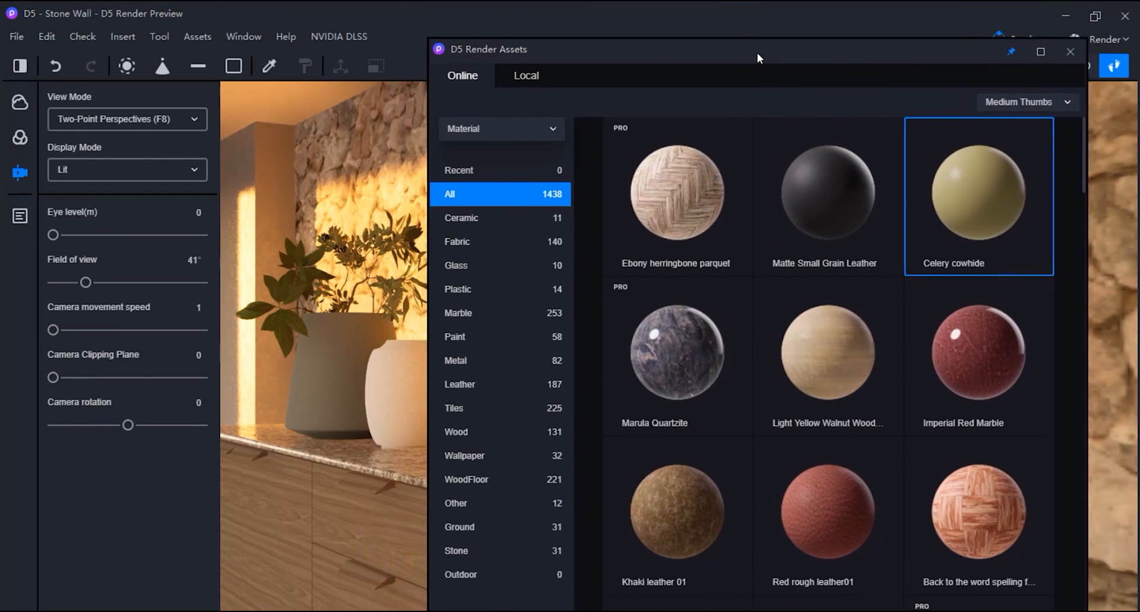
Move the asset library window clear of the vases in the scene and show the Glass materials
{"action": "left_click_drag", "start_coordinate": [757, 58], "coordinate": [787, 30]}
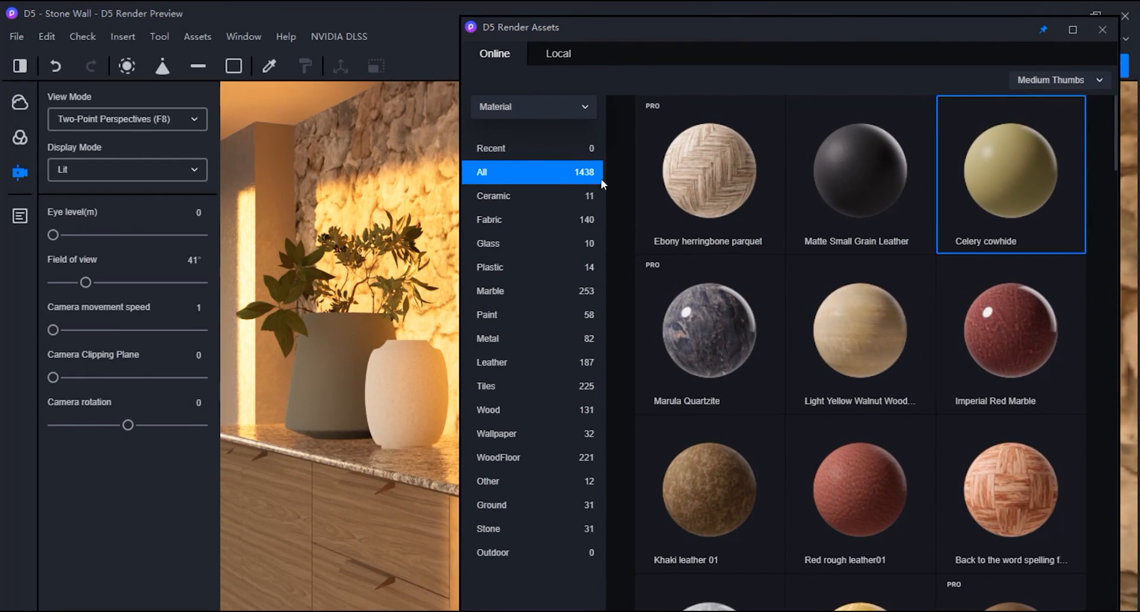
{"action": "left_click", "coordinate": [511, 243]}
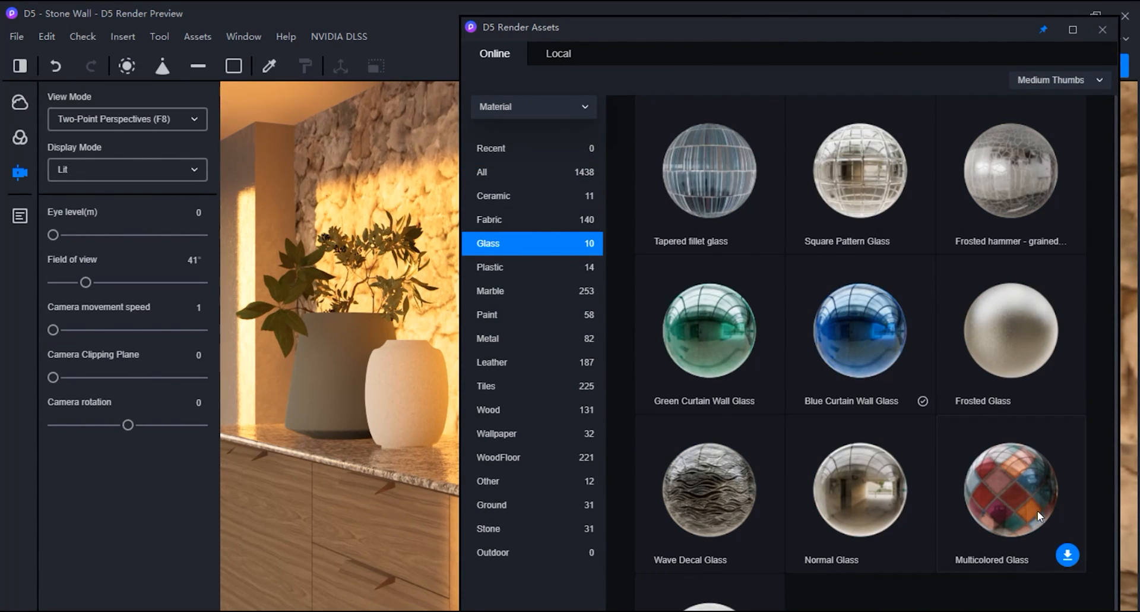
Download the Multicolored Glass material and apply Blue Curtain Wall Glass to the large vase holding the plant
{"action": "left_click", "coordinate": [1017, 494]}
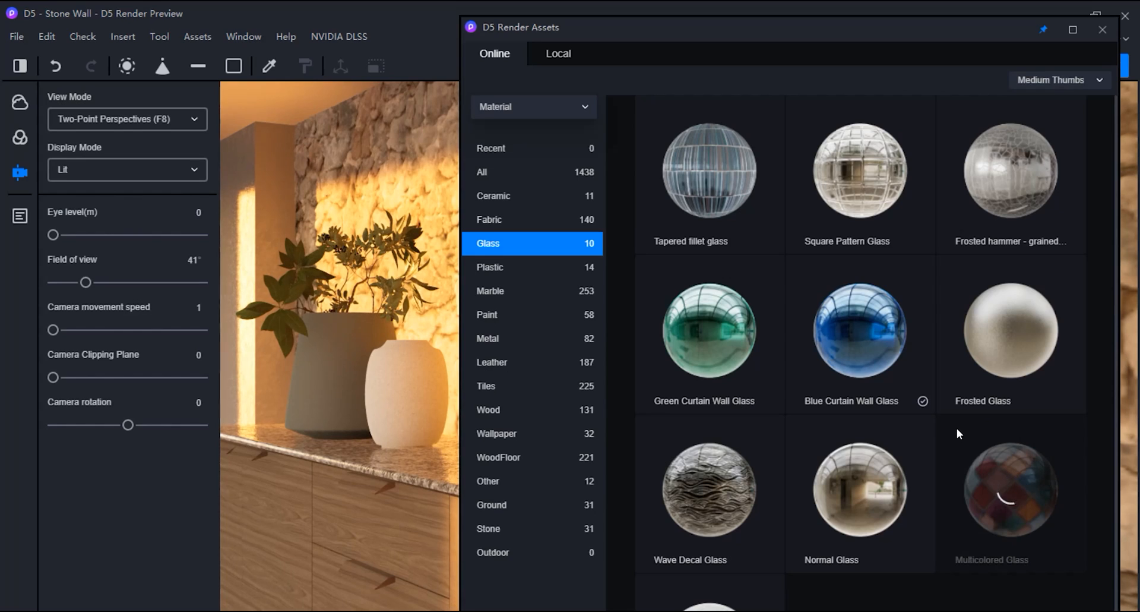
{"action": "left_click", "coordinate": [1013, 497]}
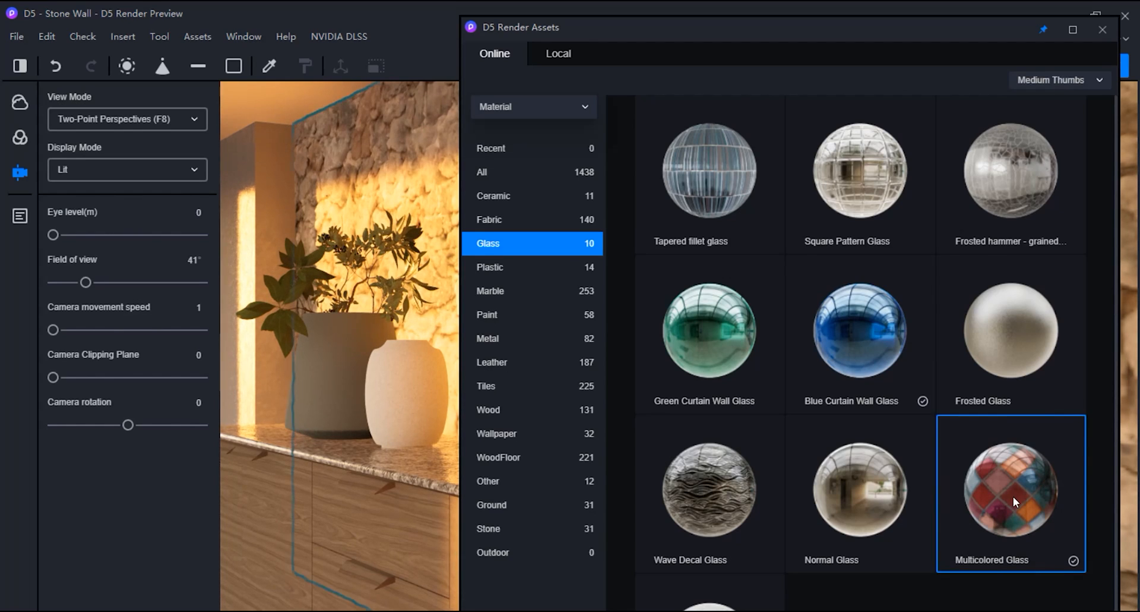
{"action": "left_click_drag", "start_coordinate": [861, 344], "coordinate": [320, 364]}
Switch the view mode to Perspective and apply Multicolored Glass to the large vase holding the plant
{"action": "key", "text": "p"}
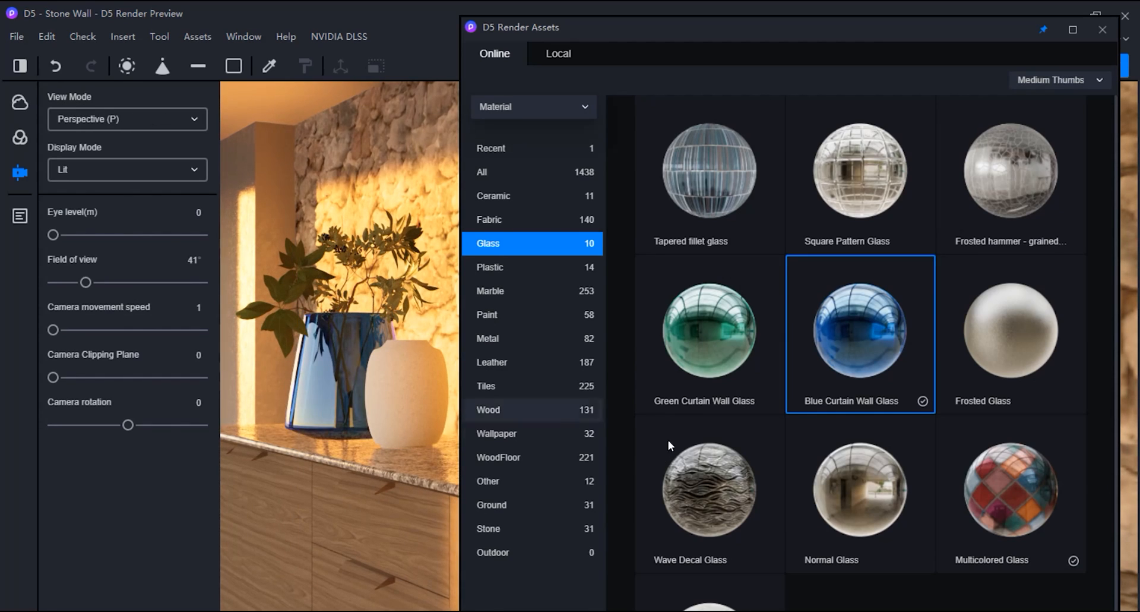
{"action": "left_click", "coordinate": [1022, 495]}
{"action": "left_click_drag", "start_coordinate": [1004, 479], "coordinate": [340, 358]}
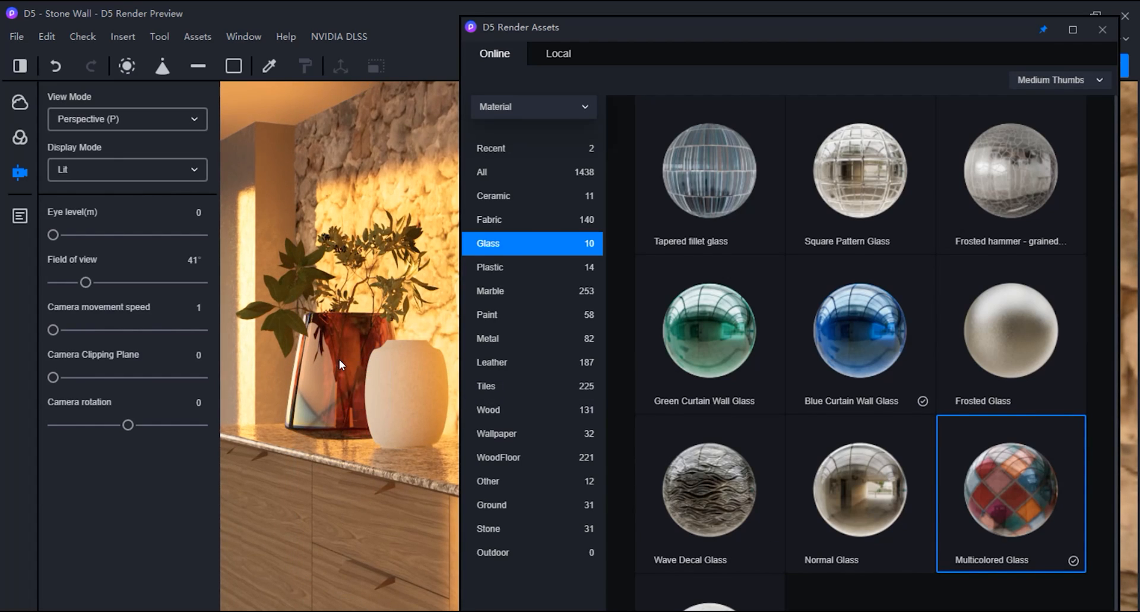
Find Red Onyx among the Marble materials and apply it to the countertop under the vases
{"action": "left_click", "coordinate": [532, 291]}
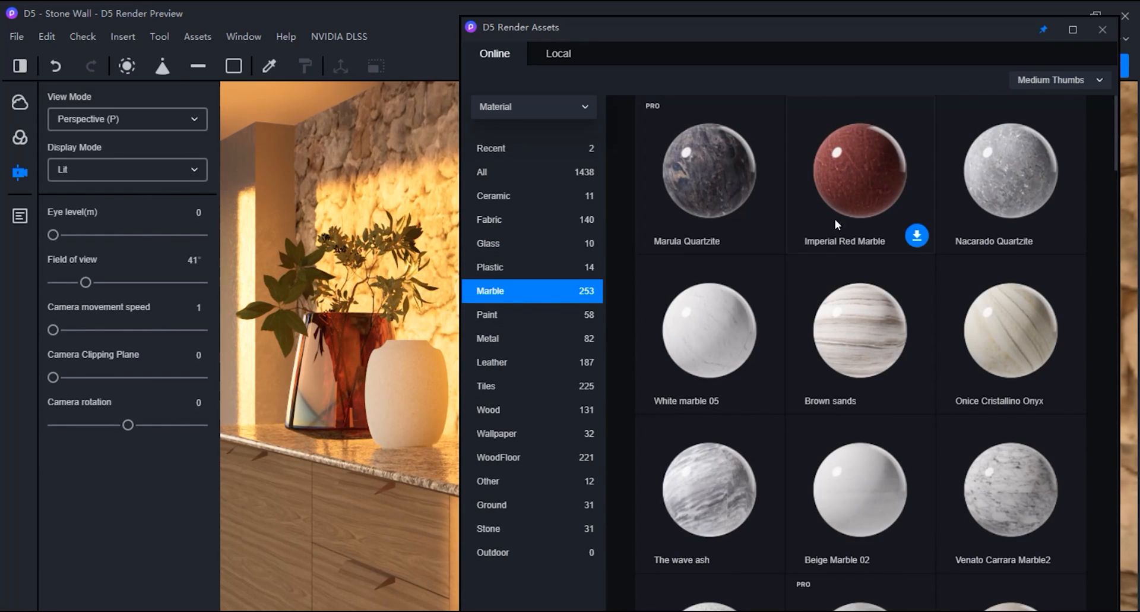
{"action": "scroll", "coordinate": [918, 291], "scroll_direction": "down", "scroll_amount": 8}
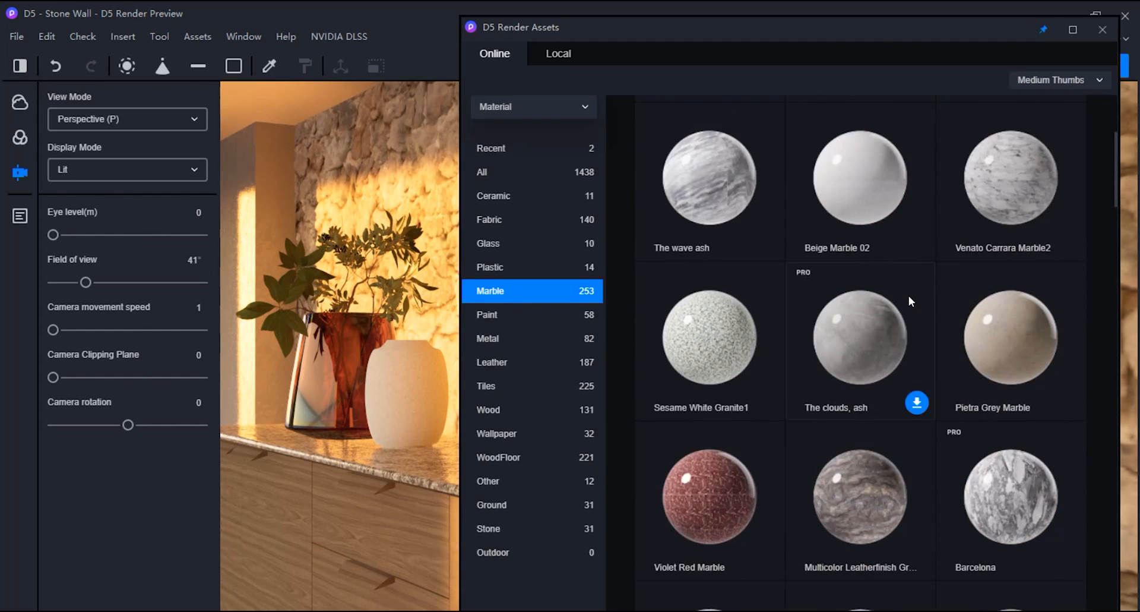
{"action": "scroll", "coordinate": [904, 294], "scroll_direction": "down", "scroll_amount": 5}
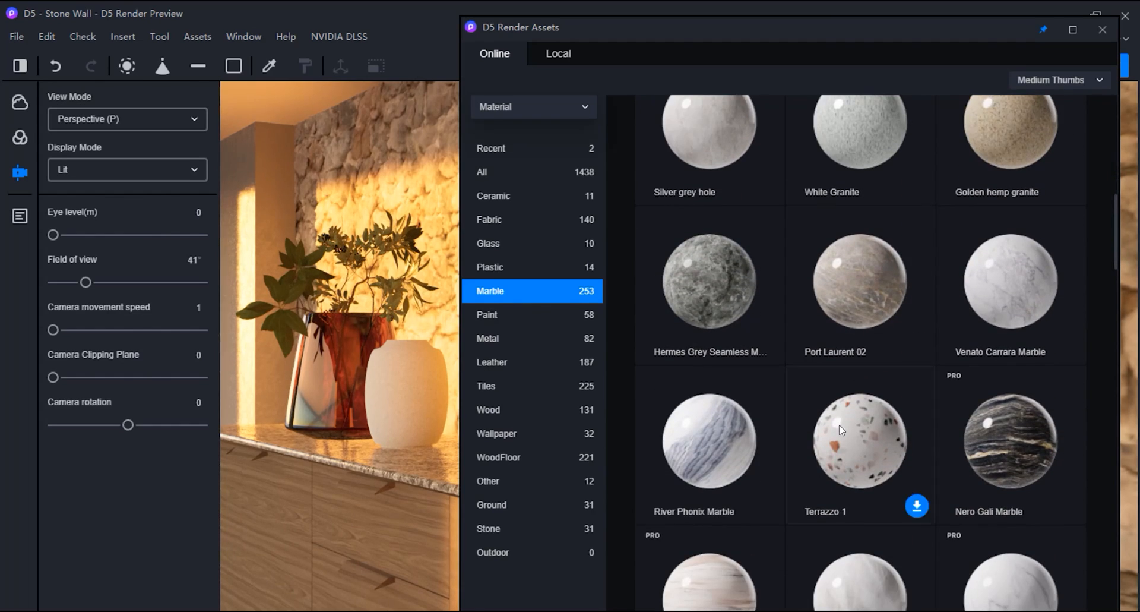
{"action": "scroll", "coordinate": [1010, 262], "scroll_direction": "down", "scroll_amount": 3}
{"action": "scroll", "coordinate": [814, 302], "scroll_direction": "down", "scroll_amount": 7}
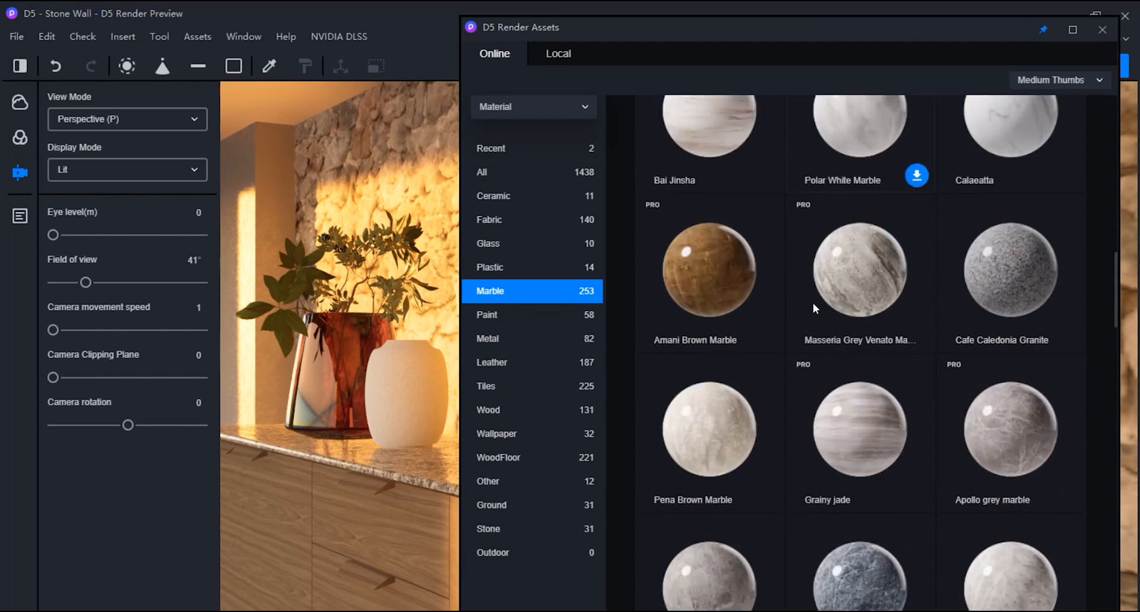
{"action": "scroll", "coordinate": [813, 301], "scroll_direction": "down", "scroll_amount": 3}
{"action": "scroll", "coordinate": [875, 362], "scroll_direction": "down", "scroll_amount": 6}
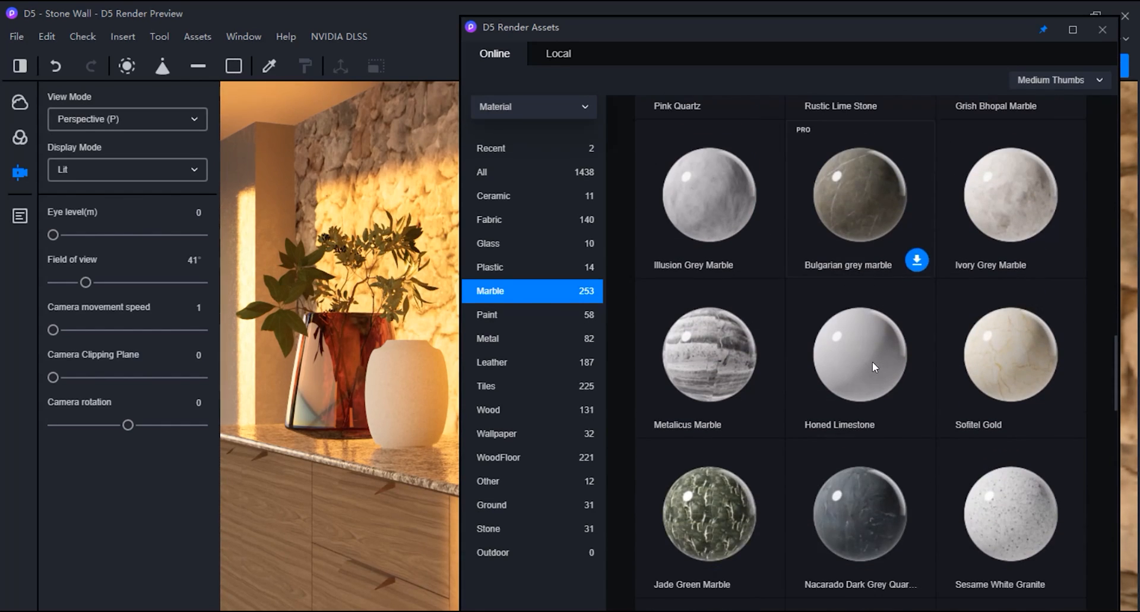
{"action": "scroll", "coordinate": [866, 360], "scroll_direction": "down", "scroll_amount": 6}
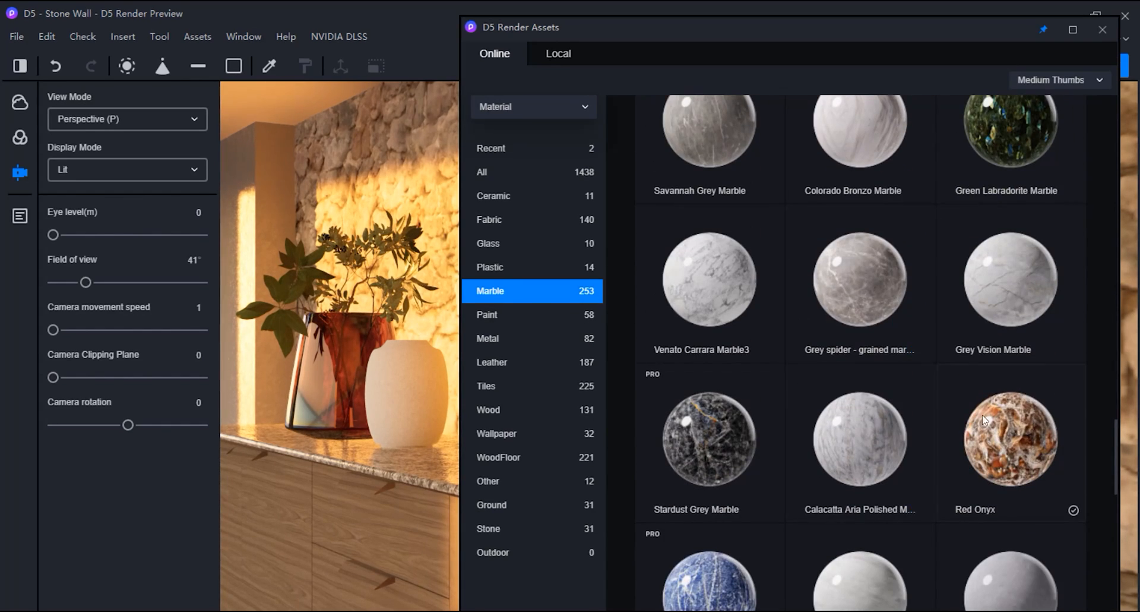
{"action": "scroll", "coordinate": [781, 427], "scroll_direction": "down", "scroll_amount": 5}
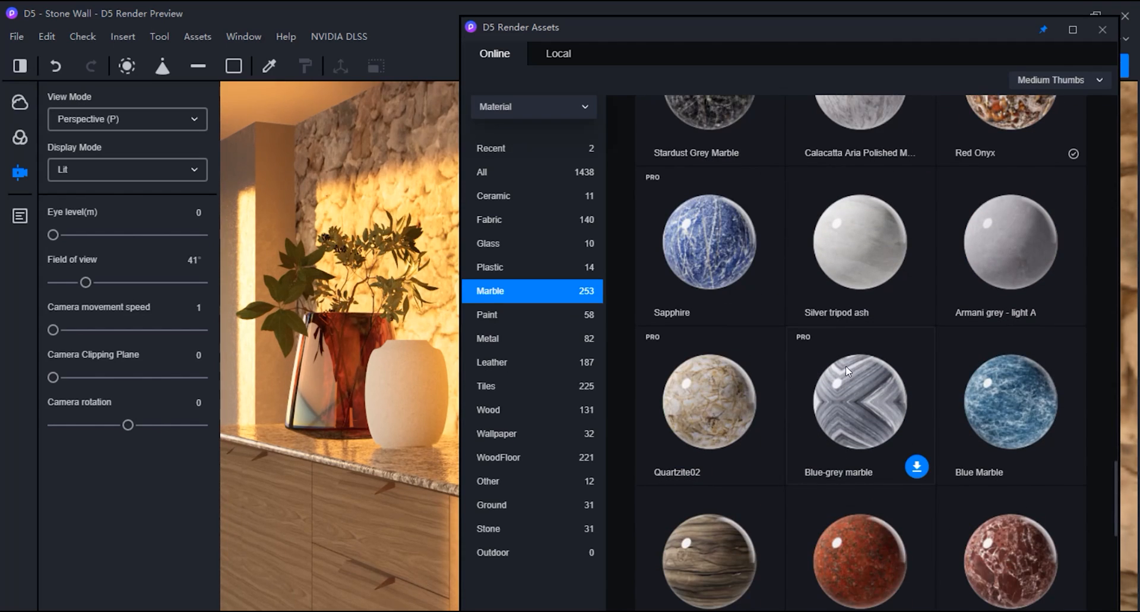
{"action": "scroll", "coordinate": [986, 261], "scroll_direction": "up", "scroll_amount": 1}
{"action": "left_click", "coordinate": [1010, 170]}
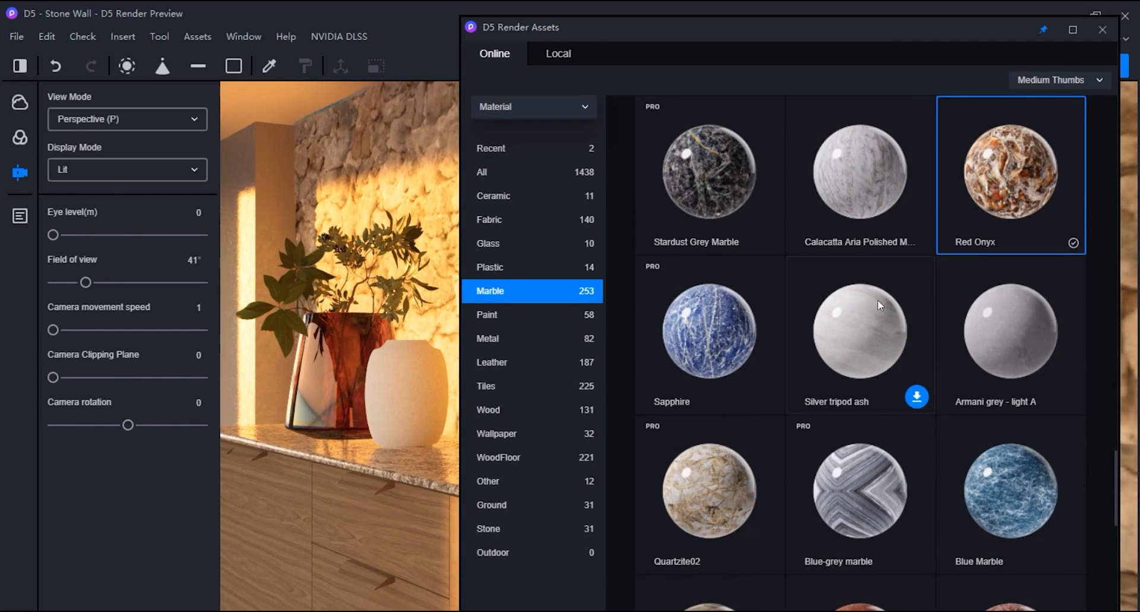
{"action": "left_click_drag", "start_coordinate": [1010, 172], "coordinate": [381, 458]}
{"action": "mouse_move", "coordinate": [769, 30]}
{"action": "left_mouse_down"}
{"action": "mouse_move", "coordinate": [1053, 48]}
{"action": "mouse_move", "coordinate": [766, 37]}
{"action": "left_mouse_up"}
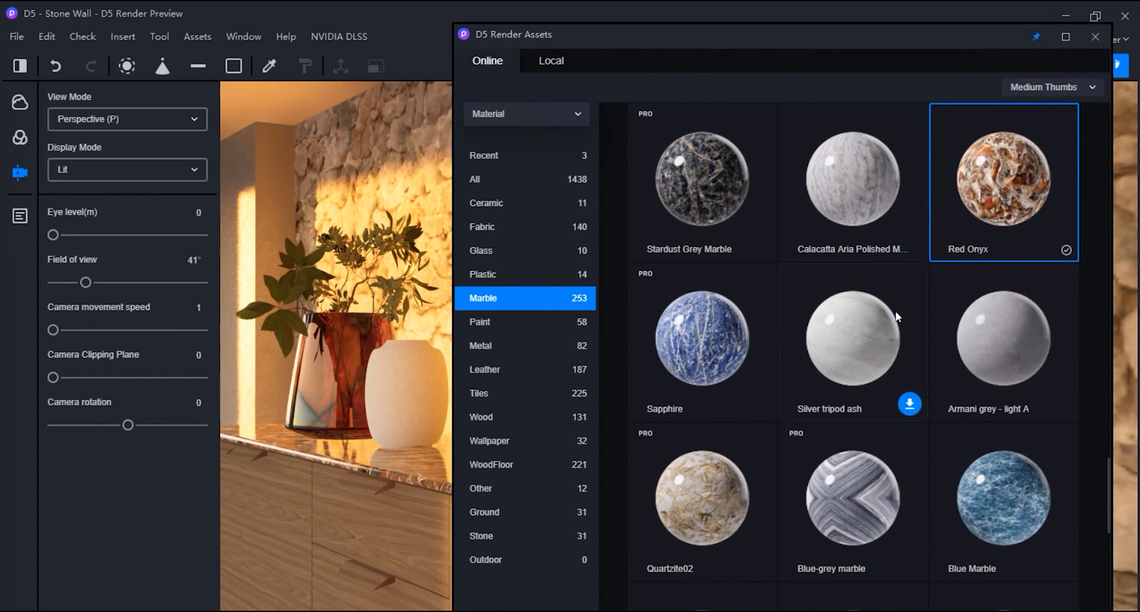
Apply the Amazon green marble to the countertop and move the asset library window lower
{"action": "scroll", "coordinate": [883, 363], "scroll_direction": "down", "scroll_amount": 3}
{"action": "scroll", "coordinate": [871, 365], "scroll_direction": "down", "scroll_amount": 10}
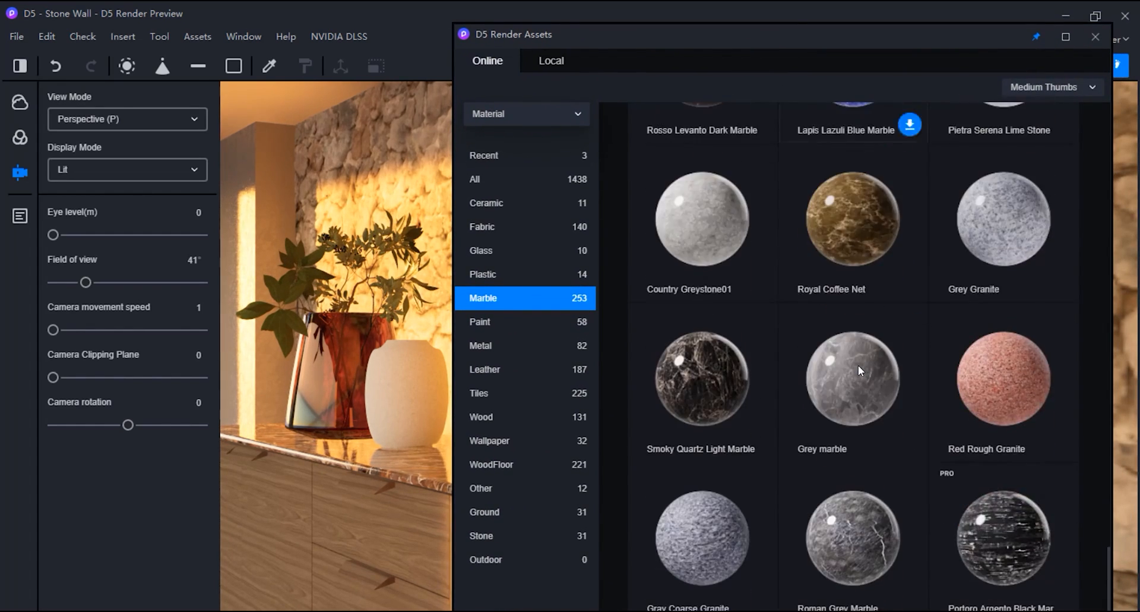
{"action": "scroll", "coordinate": [857, 365], "scroll_direction": "down", "scroll_amount": 10}
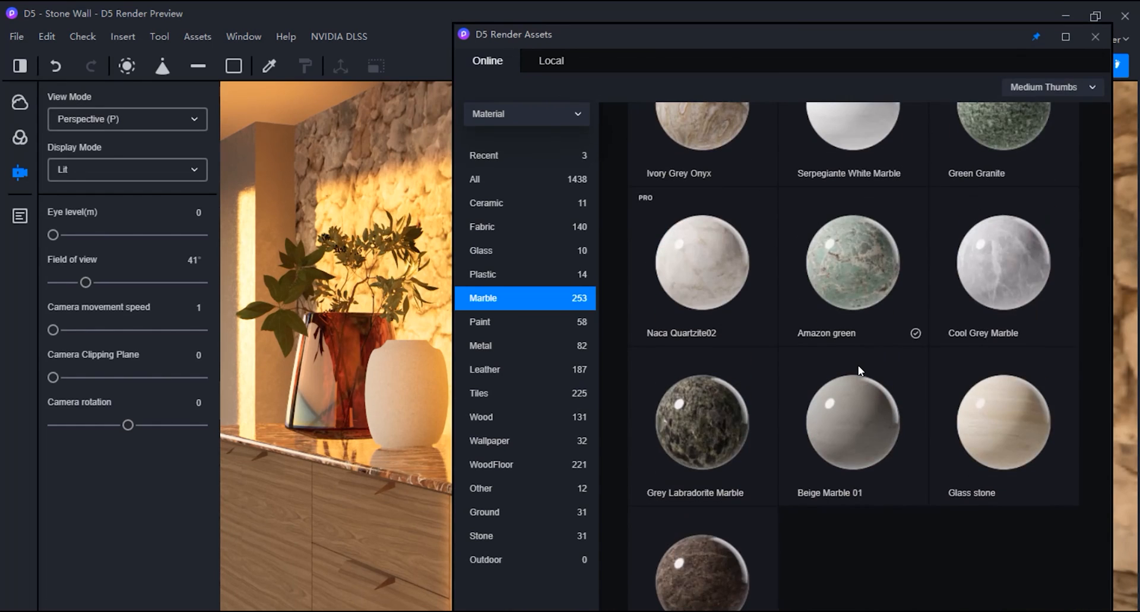
{"action": "left_click_drag", "start_coordinate": [857, 281], "coordinate": [398, 465]}
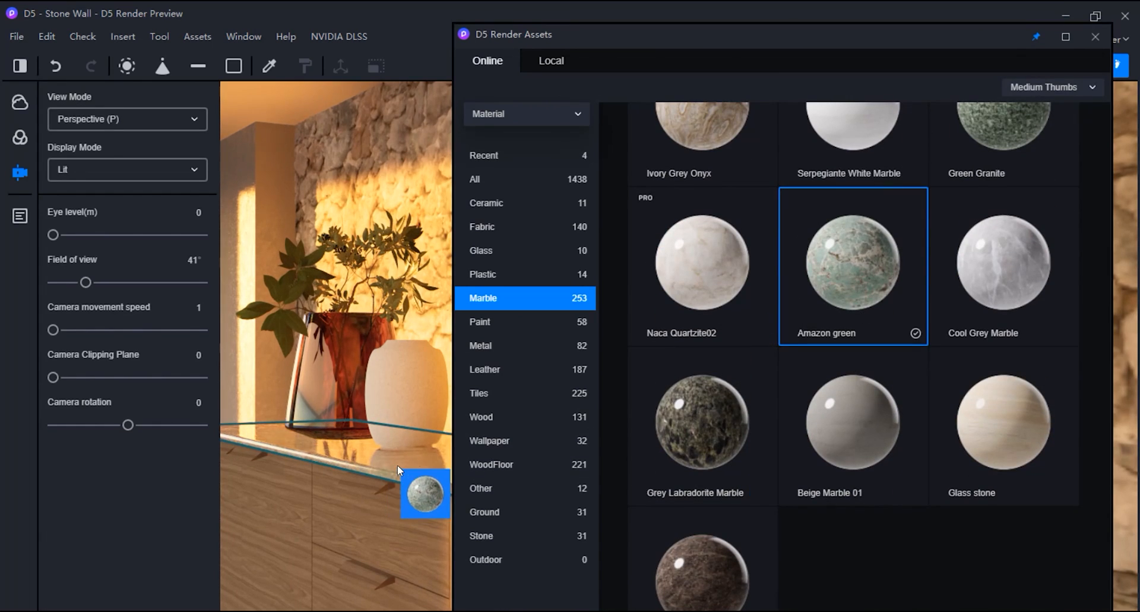
{"action": "left_click_drag", "start_coordinate": [739, 34], "coordinate": [749, 115]}
Replace the countertop's Amazon green marble with Red Onyx
{"action": "scroll", "coordinate": [925, 430], "scroll_direction": "up", "scroll_amount": 10}
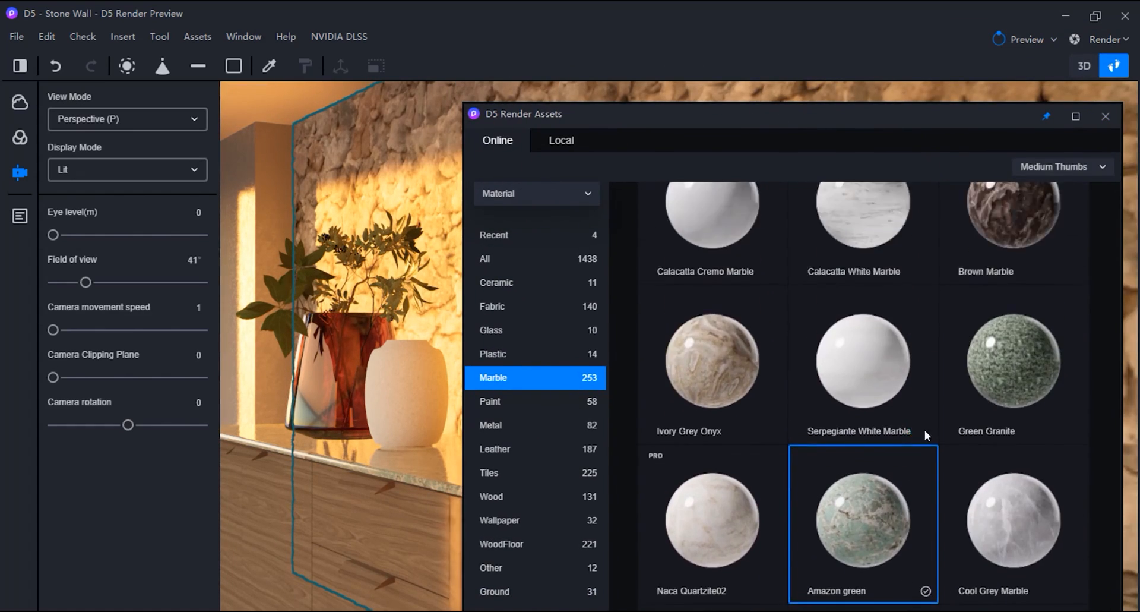
{"action": "scroll", "coordinate": [943, 407], "scroll_direction": "up", "scroll_amount": 6}
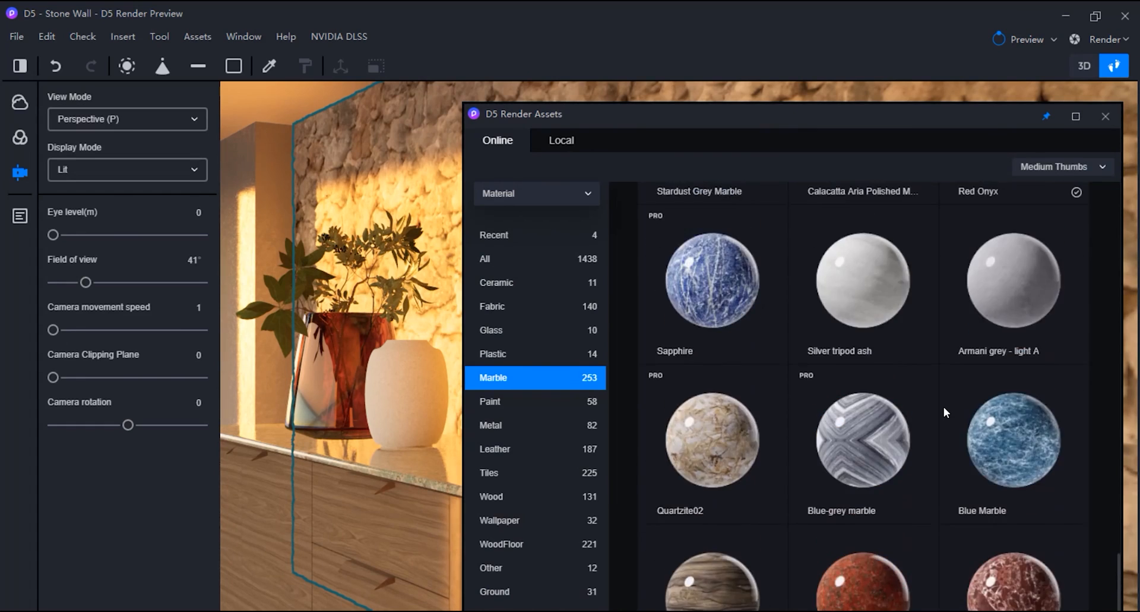
{"action": "left_click_drag", "start_coordinate": [964, 397], "coordinate": [408, 462]}
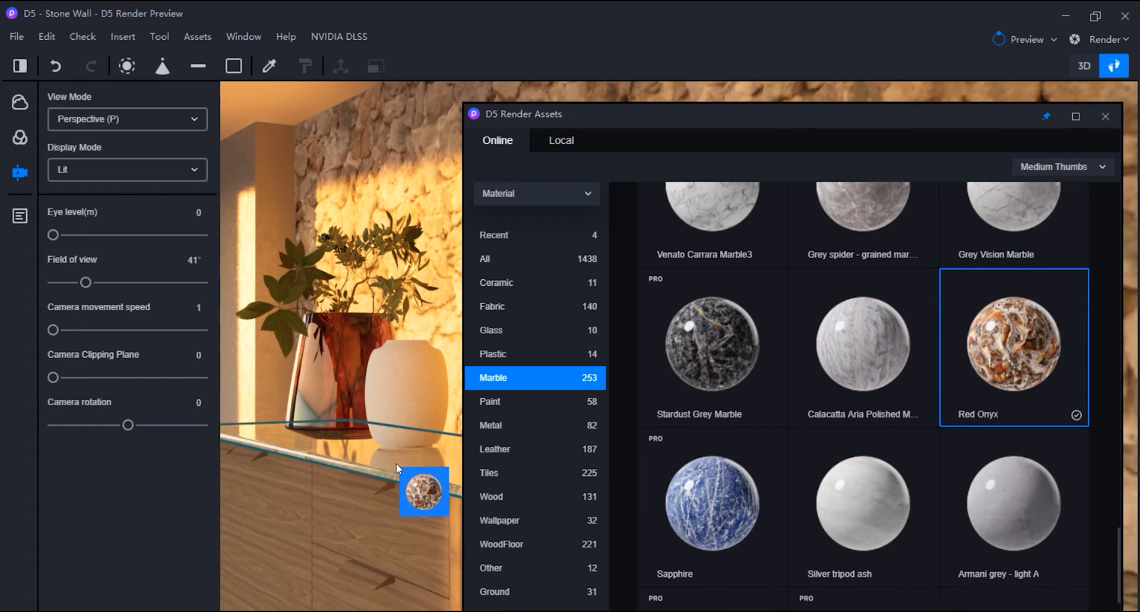
{"action": "left_click", "coordinate": [397, 462]}
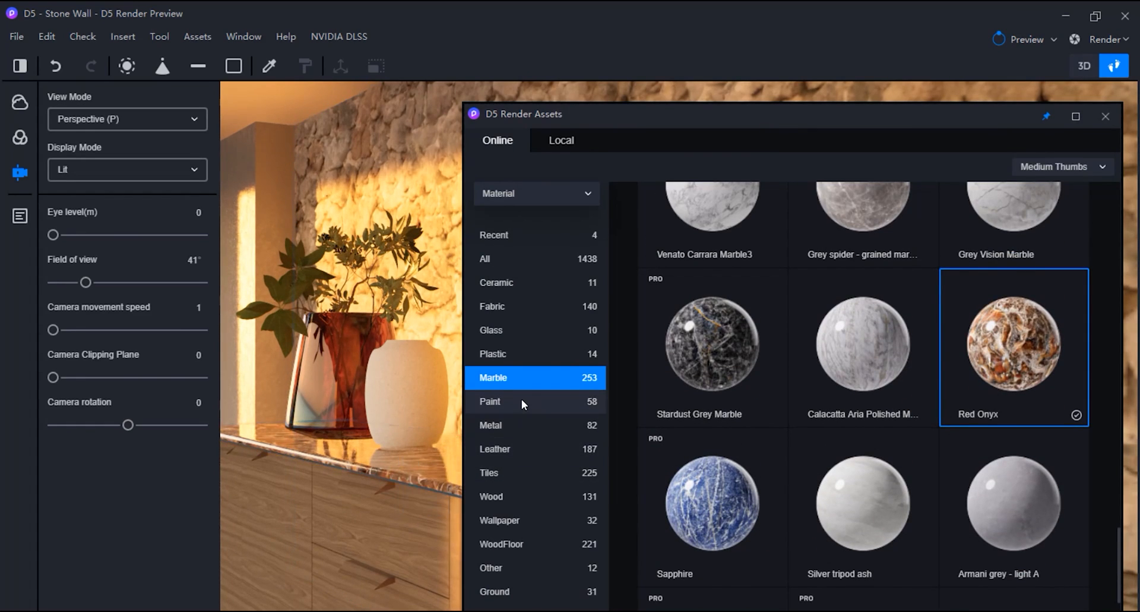
Find Rose Gold among the Metal materials and apply it to the smaller vase
{"action": "left_click", "coordinate": [540, 423]}
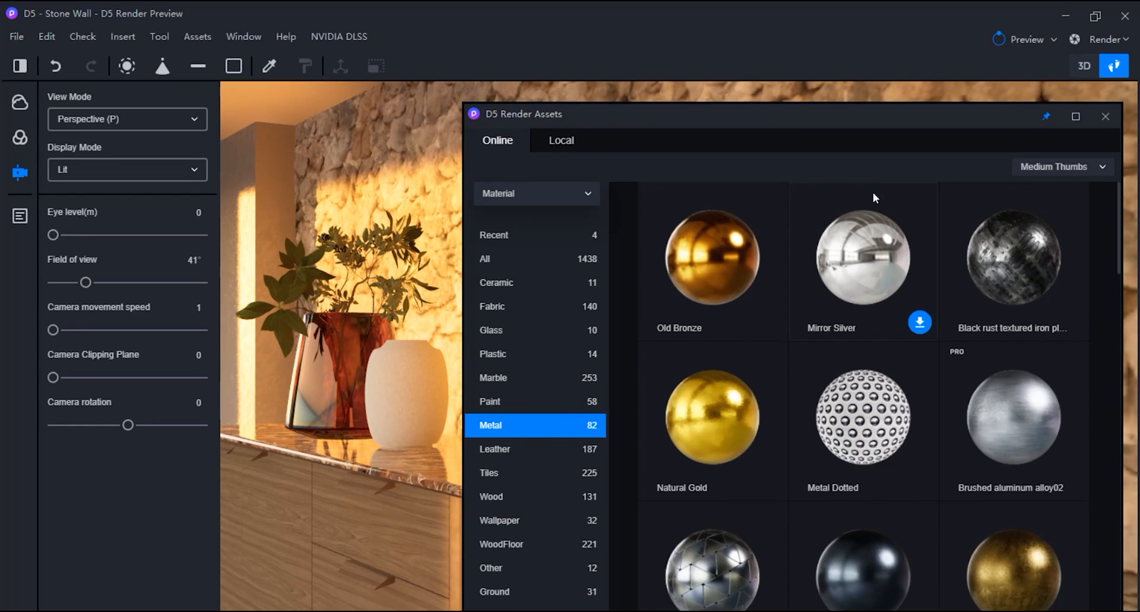
{"action": "left_click_drag", "start_coordinate": [893, 115], "coordinate": [892, 44]}
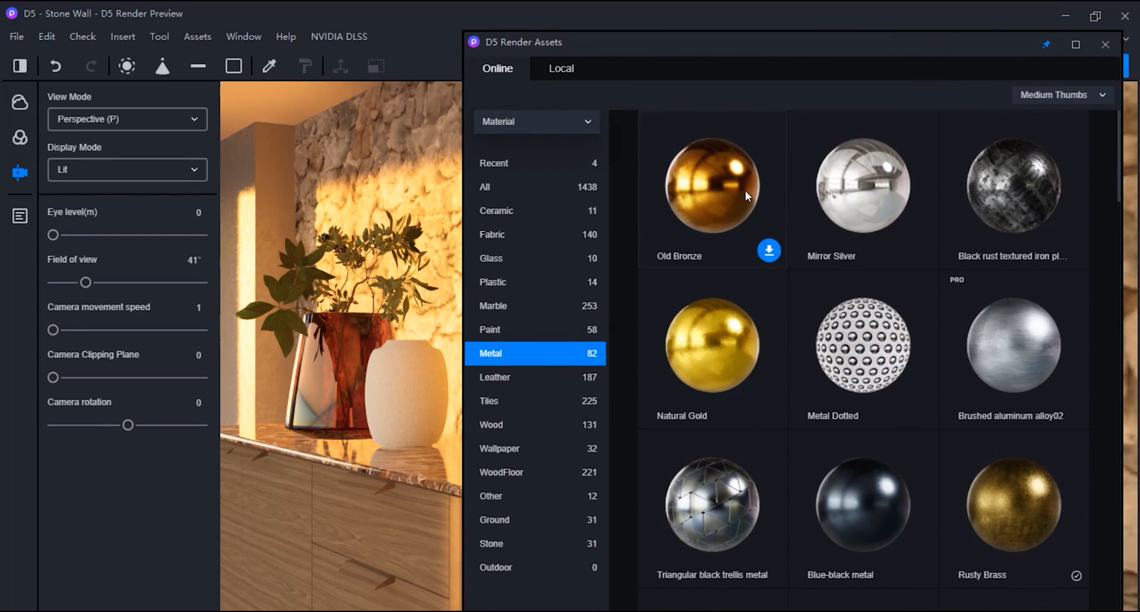
{"action": "scroll", "coordinate": [835, 368], "scroll_direction": "down", "scroll_amount": 5}
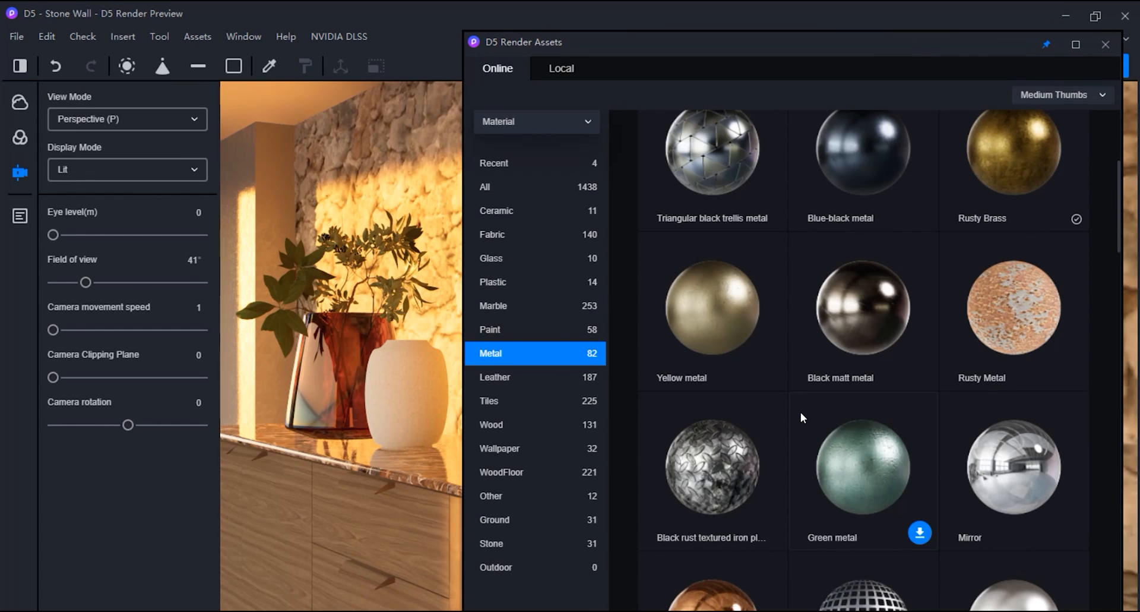
{"action": "scroll", "coordinate": [793, 410], "scroll_direction": "down", "scroll_amount": 5}
{"action": "scroll", "coordinate": [793, 409], "scroll_direction": "down", "scroll_amount": 10}
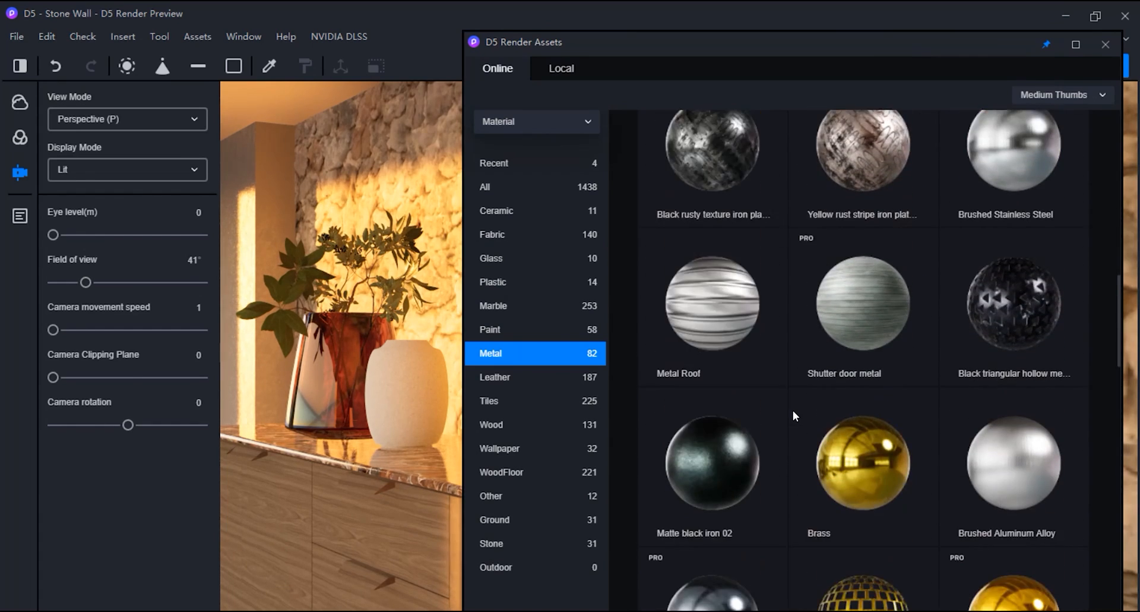
{"action": "scroll", "coordinate": [732, 425], "scroll_direction": "down", "scroll_amount": 7}
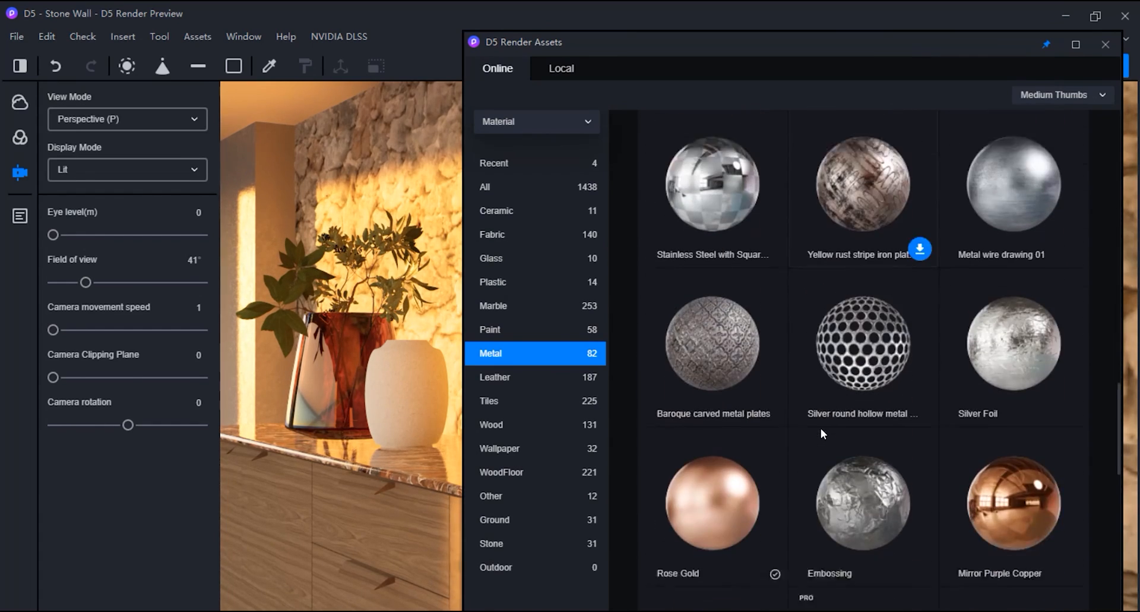
{"action": "left_click_drag", "start_coordinate": [701, 451], "coordinate": [423, 415]}
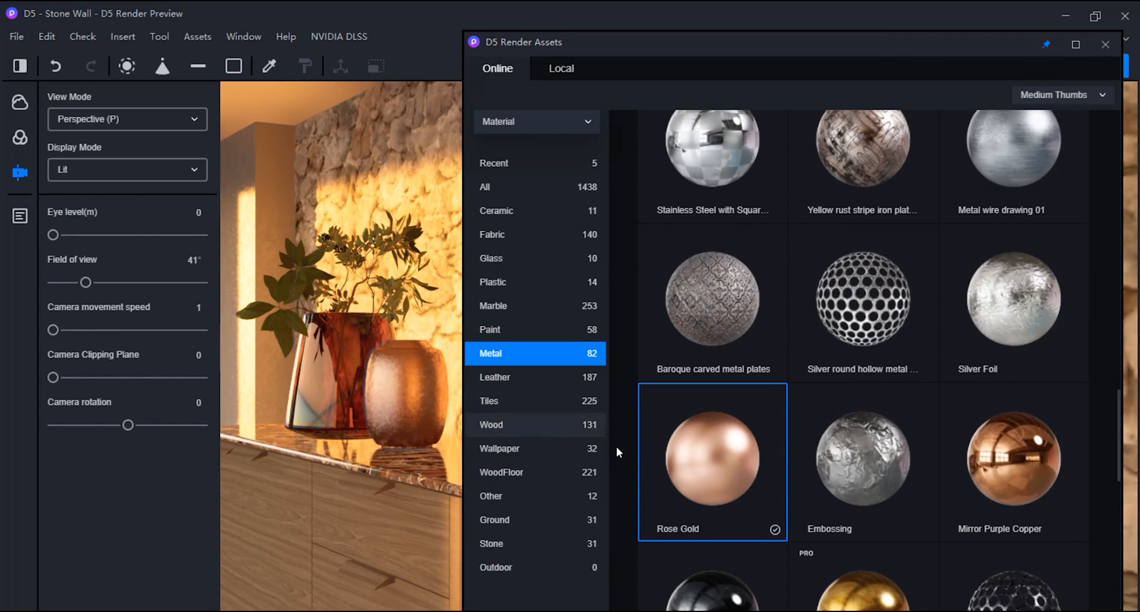
Download the Blue stainless steel metal and apply it to the smaller vase
{"action": "scroll", "coordinate": [735, 448], "scroll_direction": "down", "scroll_amount": 4}
{"action": "scroll", "coordinate": [735, 448], "scroll_direction": "down", "scroll_amount": 10}
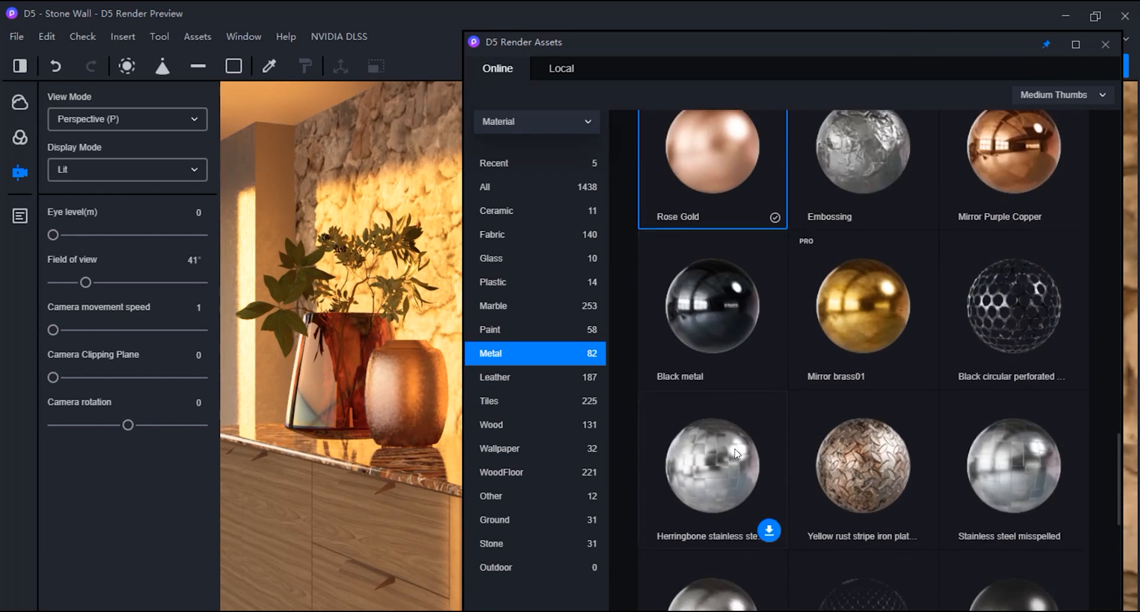
{"action": "scroll", "coordinate": [733, 448], "scroll_direction": "down", "scroll_amount": 6}
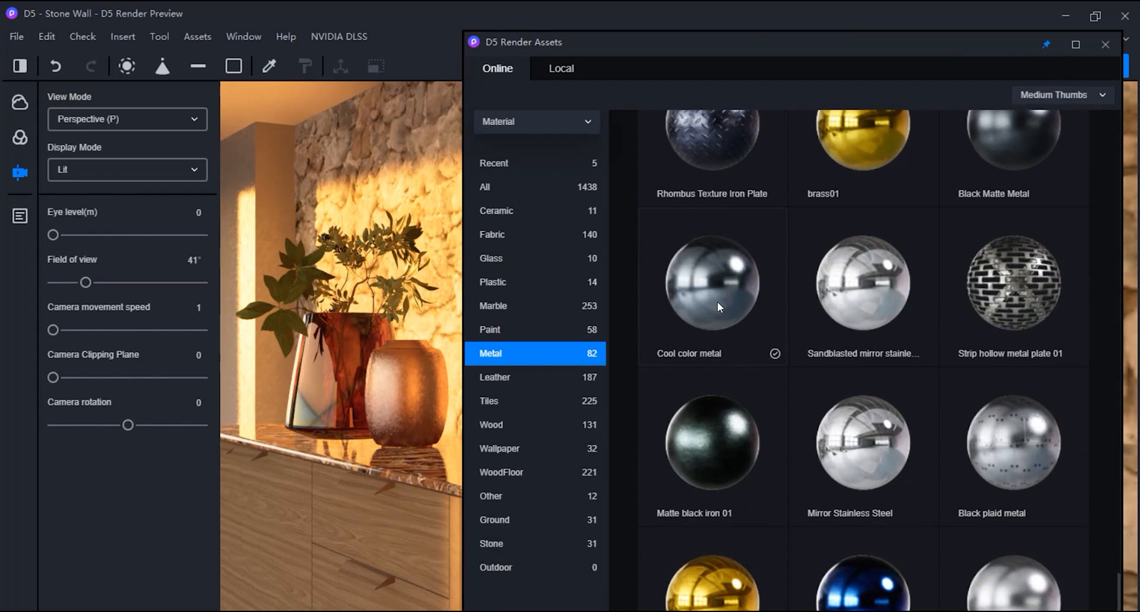
{"action": "scroll", "coordinate": [749, 354], "scroll_direction": "down", "scroll_amount": 1}
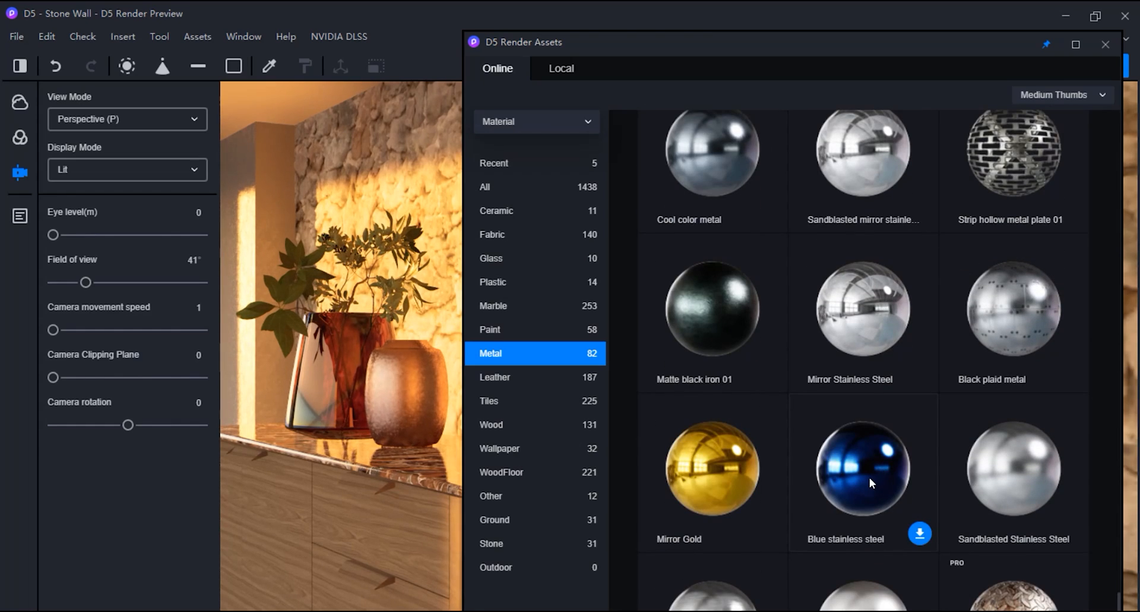
{"action": "left_click", "coordinate": [920, 534]}
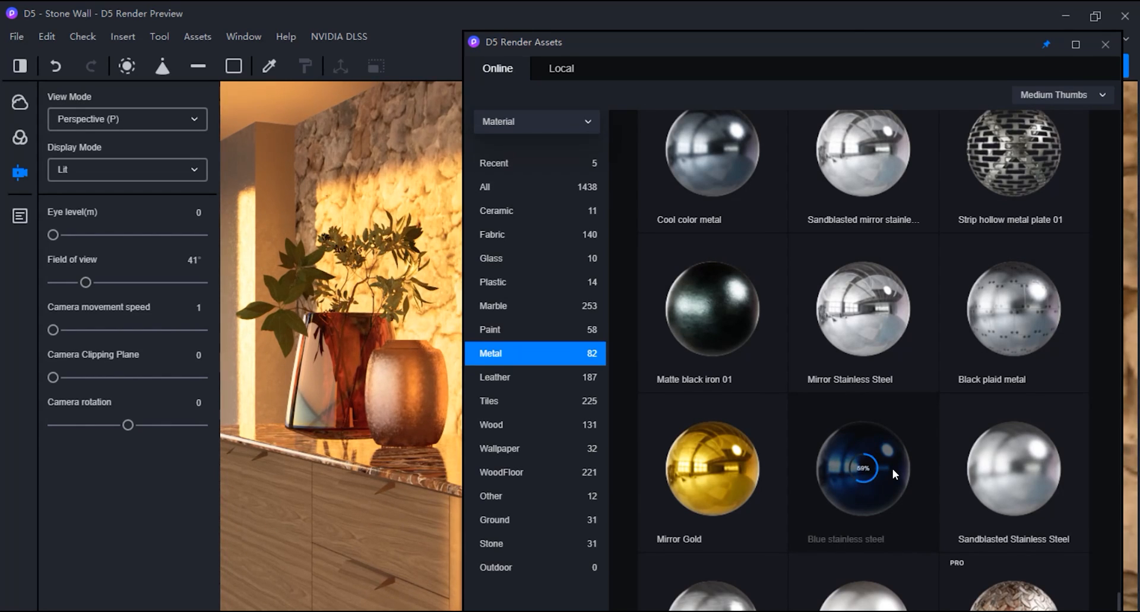
{"action": "left_click_drag", "start_coordinate": [892, 468], "coordinate": [420, 432]}
{"action": "mouse_move", "coordinate": [718, 48]}
{"action": "left_mouse_down"}
{"action": "mouse_move", "coordinate": [968, 123]}
{"action": "mouse_move", "coordinate": [817, 466]}
{"action": "mouse_move", "coordinate": [700, 52]}
{"action": "left_mouse_up"}
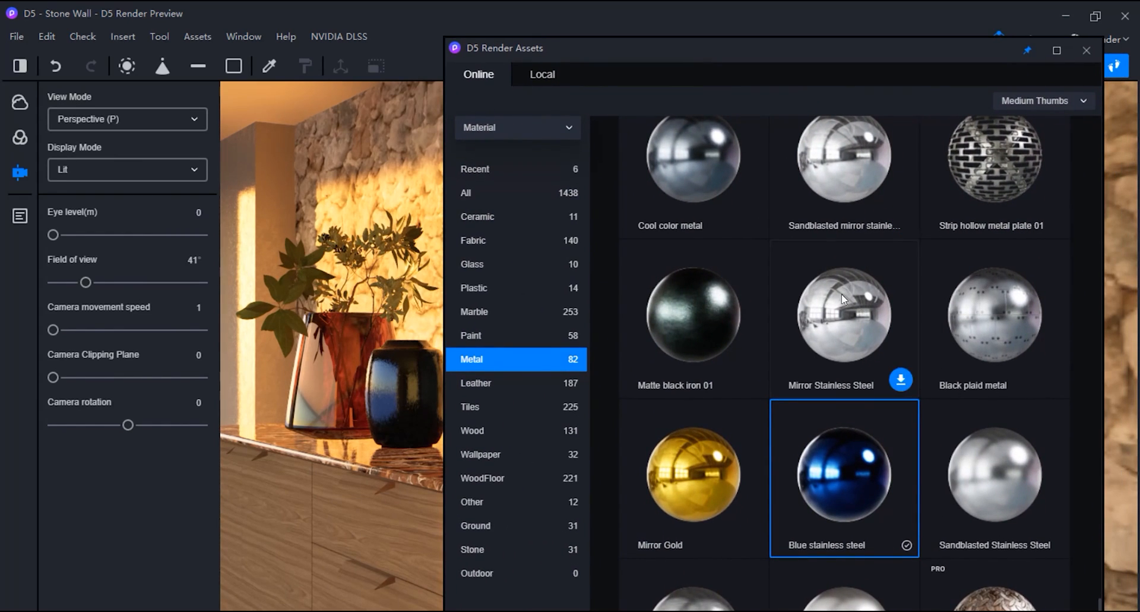
Apply the Aluminum Alloy metal to the smaller vase and move the asset library window off the countertop
{"action": "scroll", "coordinate": [882, 427], "scroll_direction": "down", "scroll_amount": 3}
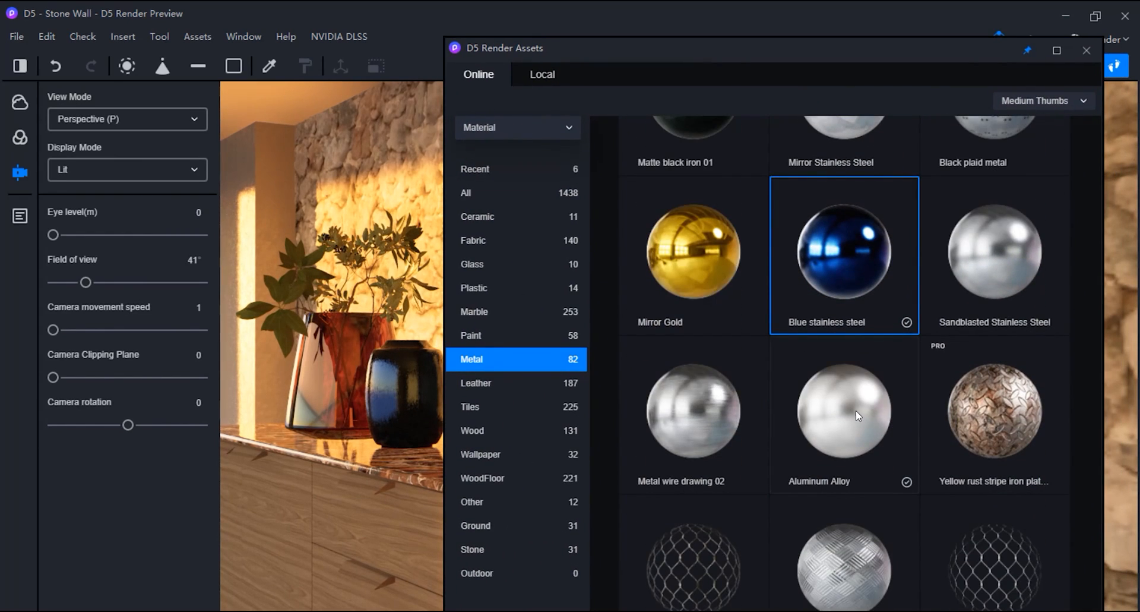
{"action": "left_click_drag", "start_coordinate": [857, 410], "coordinate": [396, 397]}
{"action": "left_click_drag", "start_coordinate": [729, 72], "coordinate": [720, 29]}
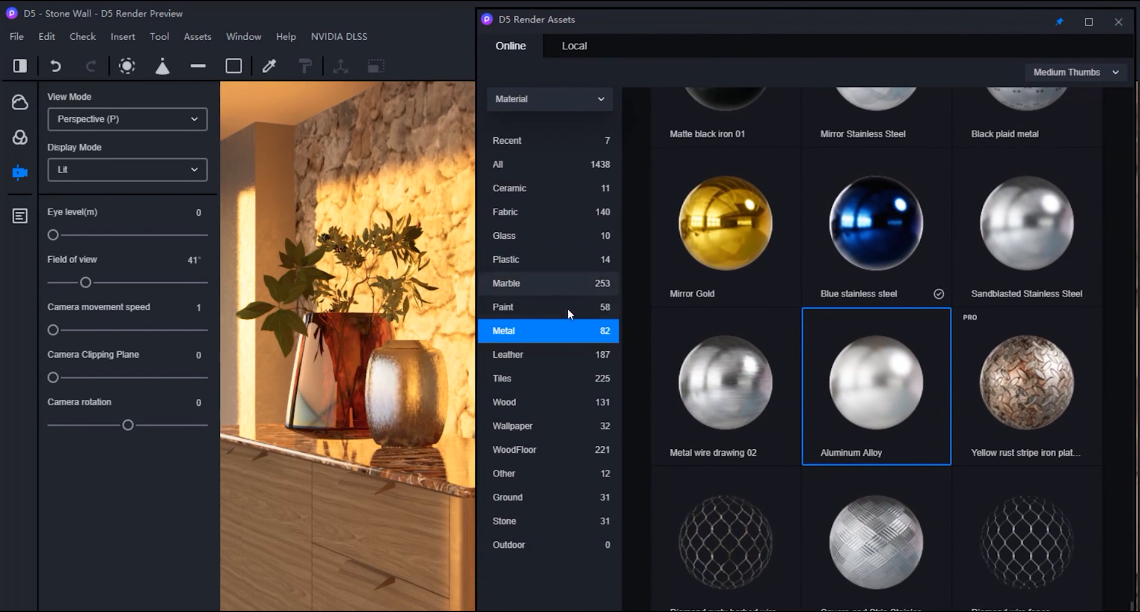
Find Applewood among the online Wood materials and apply it to the cabinet's drawer fronts
{"action": "left_click", "coordinate": [548, 408]}
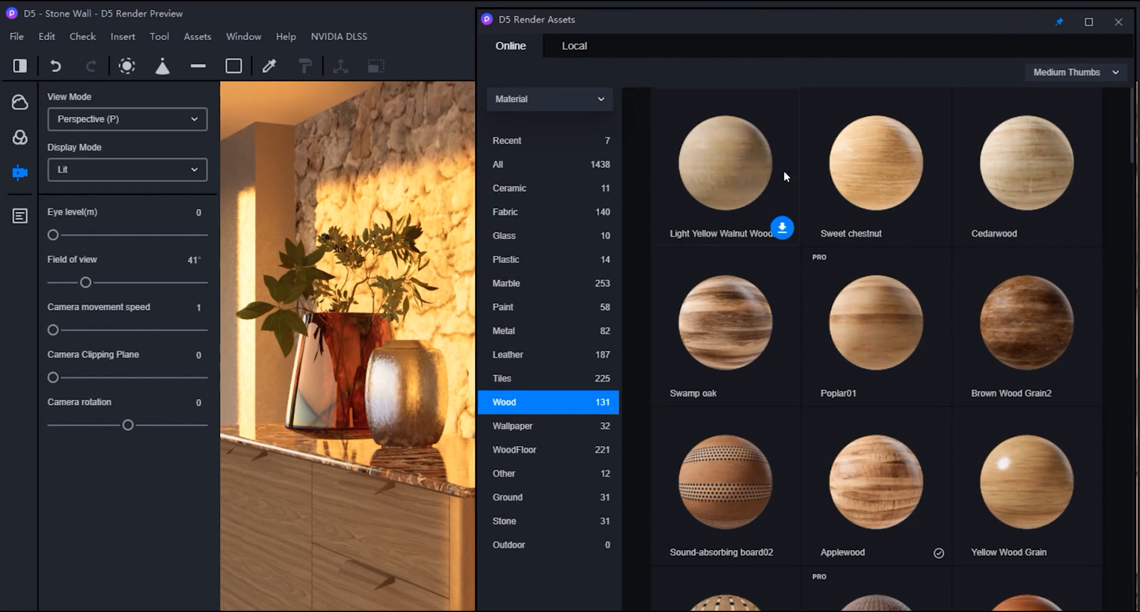
{"action": "mouse_move", "coordinate": [782, 19]}
{"action": "left_mouse_down"}
{"action": "mouse_move", "coordinate": [849, 20]}
{"action": "mouse_move", "coordinate": [775, 30]}
{"action": "mouse_move", "coordinate": [781, 12]}
{"action": "left_mouse_up"}
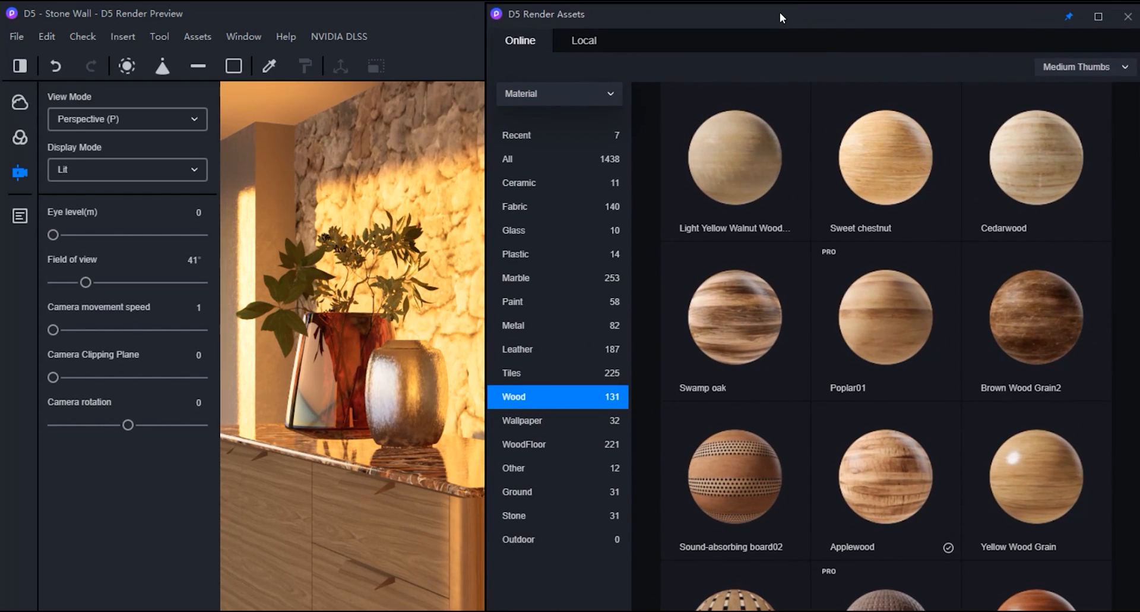
{"action": "left_click_drag", "start_coordinate": [886, 446], "coordinate": [286, 508]}
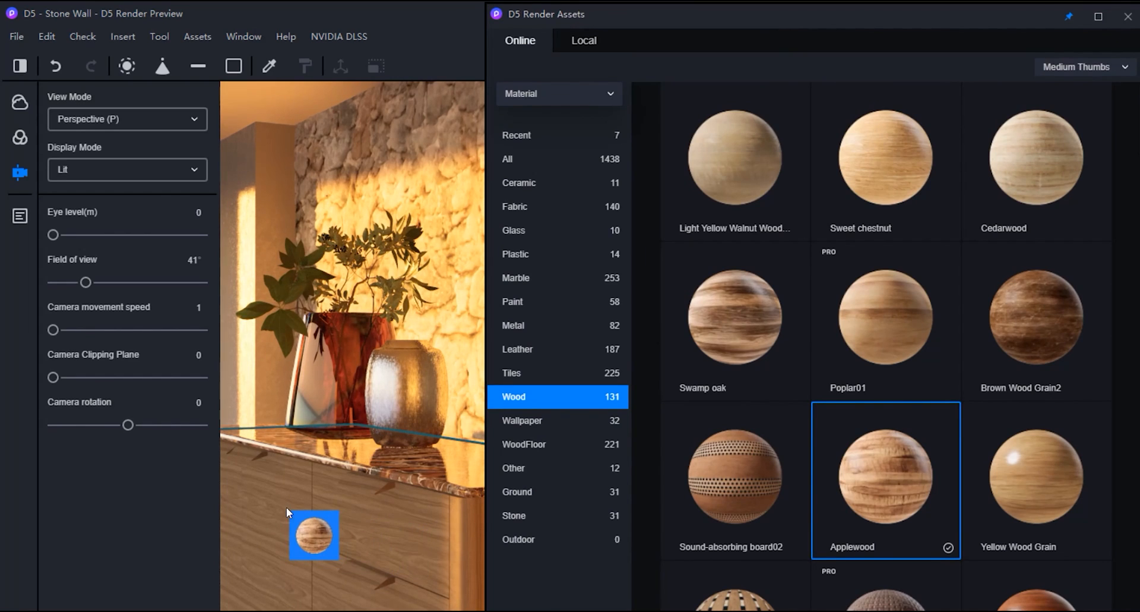
{"action": "left_click_drag", "start_coordinate": [389, 524], "coordinate": [434, 523]}
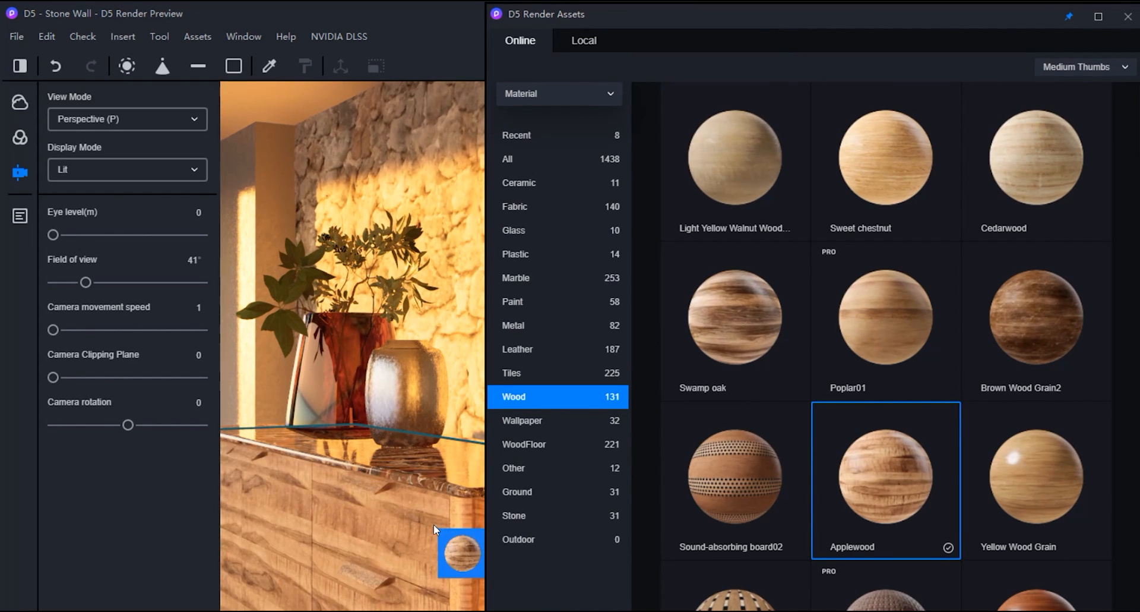
{"action": "left_click_drag", "start_coordinate": [692, 14], "coordinate": [619, 66]}
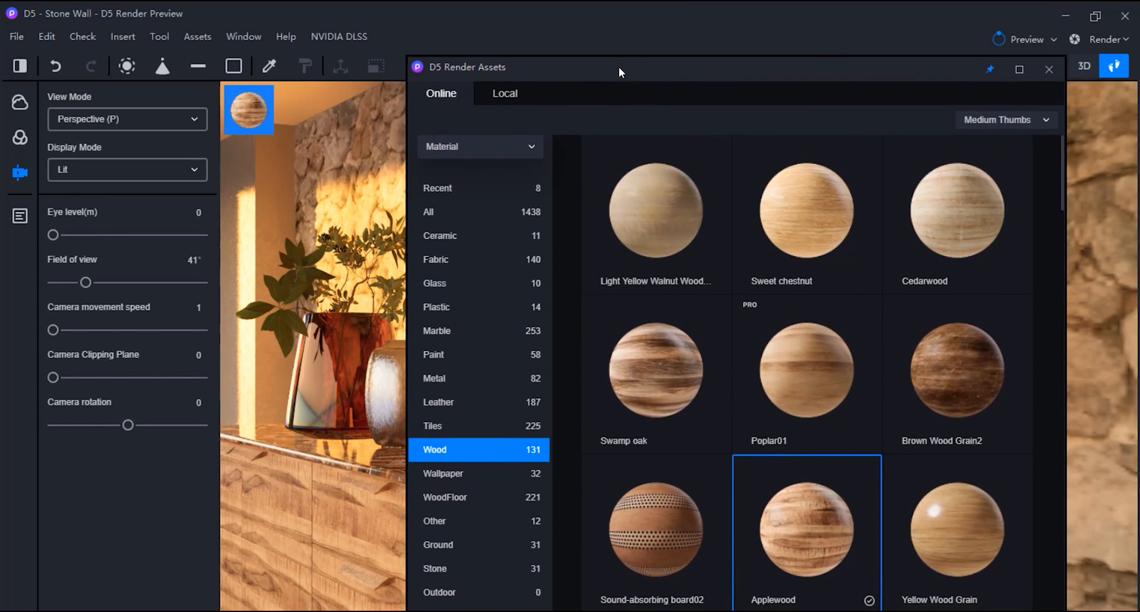
Apply Yellow Wood Grain to the cabinet's drawer fronts and replace it with Brown Wood Grain2
{"action": "left_click", "coordinate": [947, 511]}
{"action": "left_click_drag", "start_coordinate": [947, 511], "coordinate": [284, 502]}
{"action": "left_click_drag", "start_coordinate": [698, 56], "coordinate": [703, 34]}
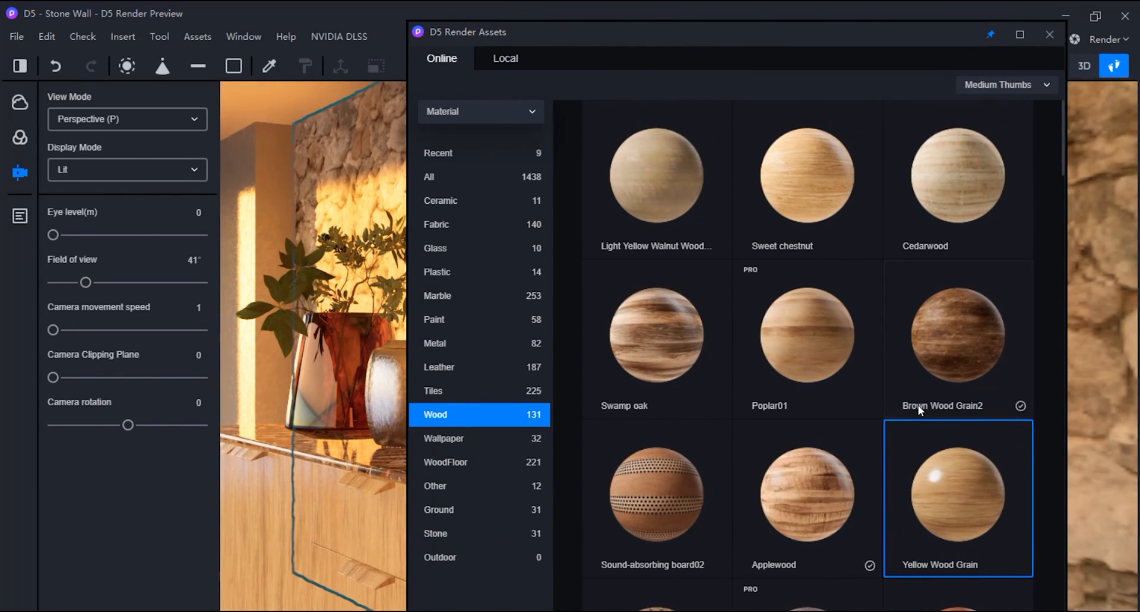
{"action": "left_click", "coordinate": [967, 329]}
{"action": "left_click_drag", "start_coordinate": [966, 332], "coordinate": [328, 525]}
{"action": "left_click_drag", "start_coordinate": [724, 31], "coordinate": [699, 53]}
Find Light Brown Maple among the Wood materials and apply it to the cabinet's drawer fronts
{"action": "scroll", "coordinate": [797, 390], "scroll_direction": "down", "scroll_amount": 2}
{"action": "scroll", "coordinate": [797, 390], "scroll_direction": "down", "scroll_amount": 5}
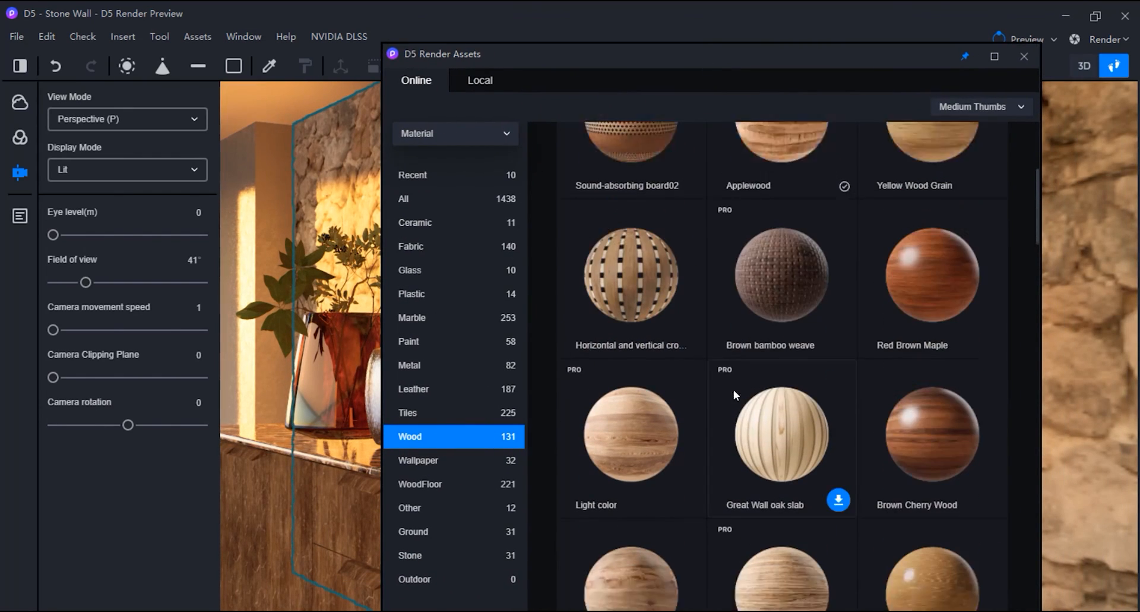
{"action": "scroll", "coordinate": [794, 386], "scroll_direction": "down", "scroll_amount": 4}
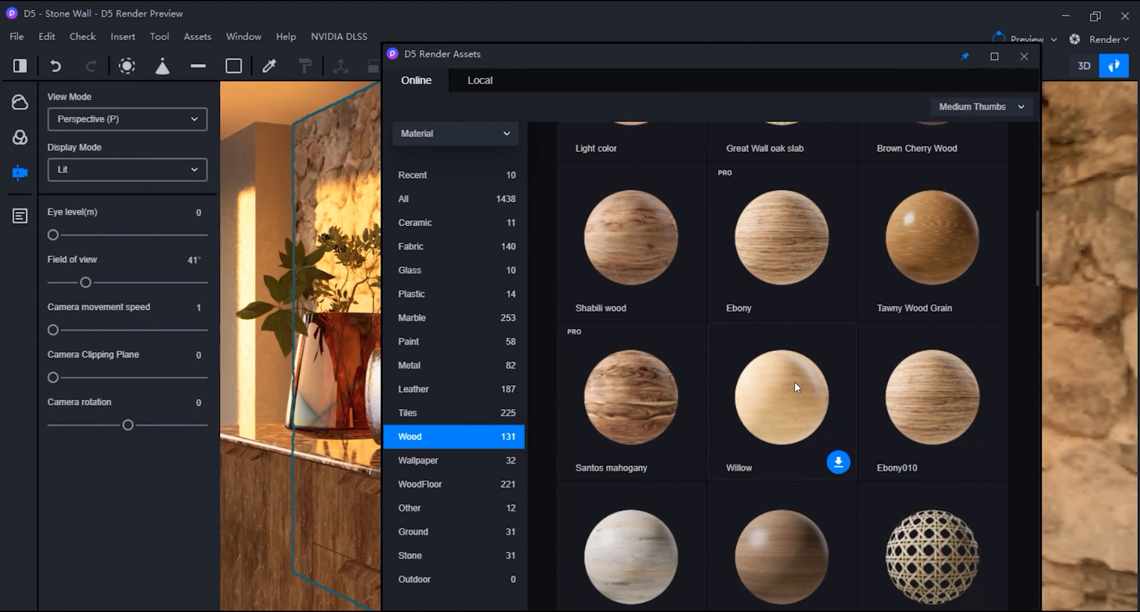
{"action": "left_click_drag", "start_coordinate": [762, 358], "coordinate": [278, 499]}
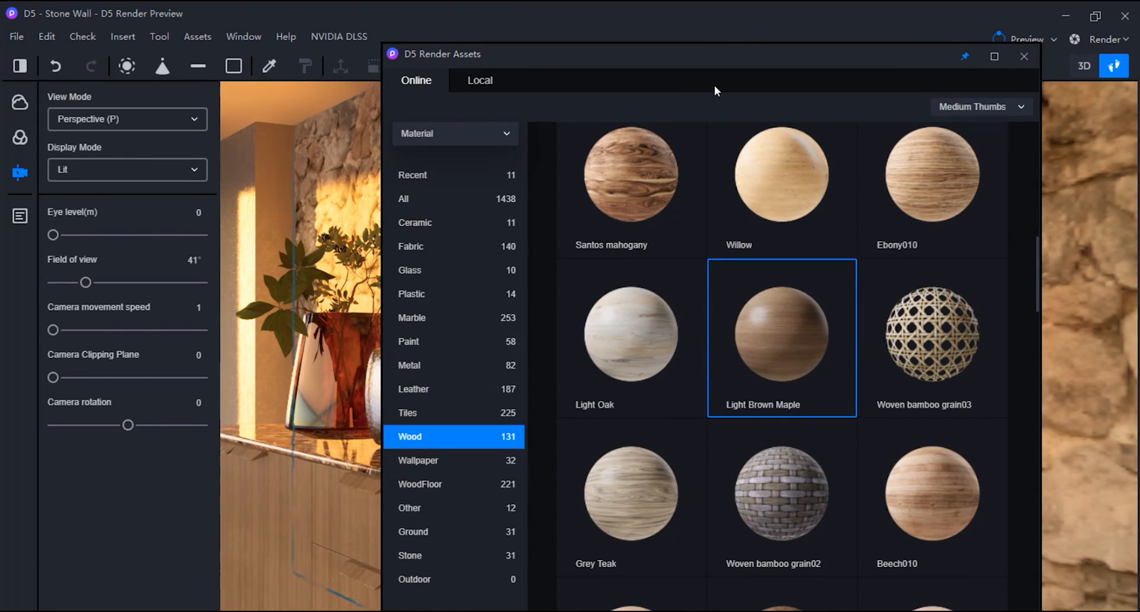
{"action": "left_click_drag", "start_coordinate": [714, 66], "coordinate": [1057, 493]}
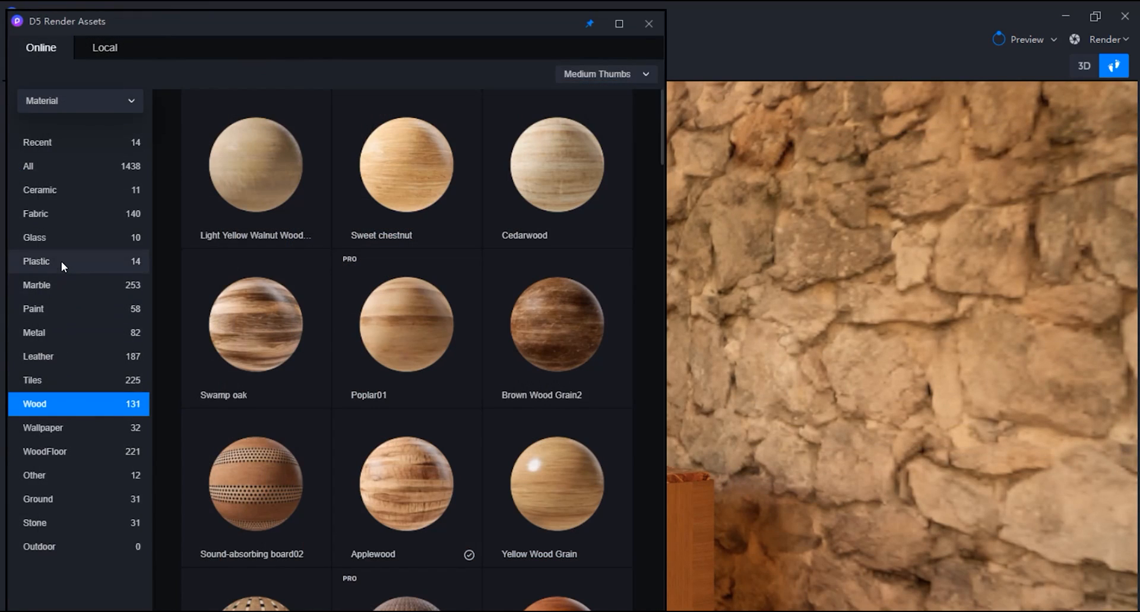
Download Rice white irregular wall paint from the Paint materials and apply it to the stone wall
{"action": "left_click", "coordinate": [55, 301]}
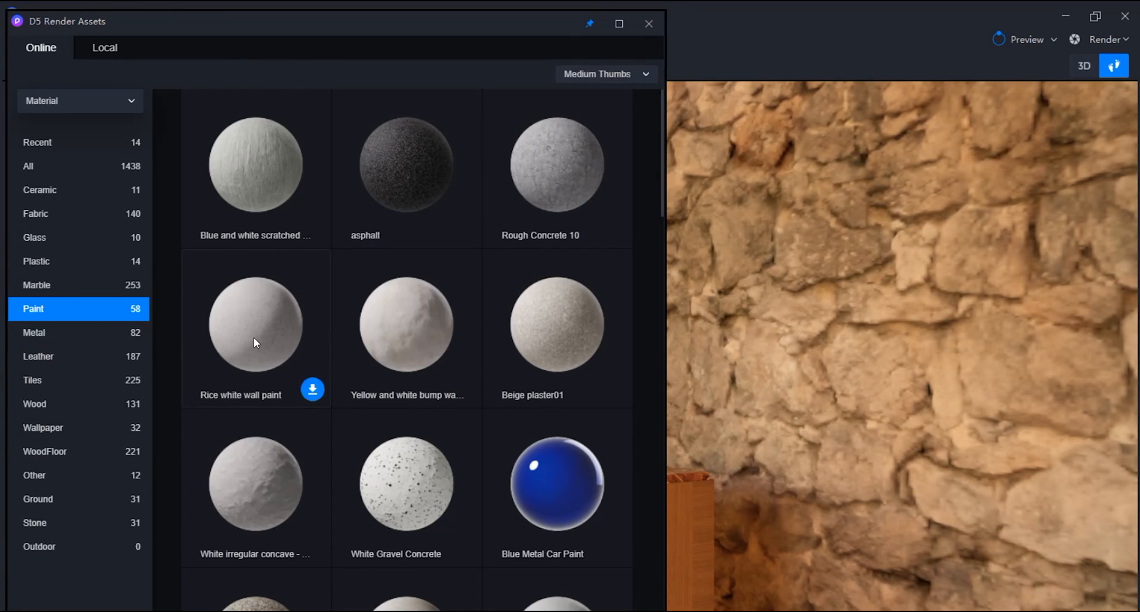
{"action": "scroll", "coordinate": [254, 342], "scroll_direction": "down", "scroll_amount": 5}
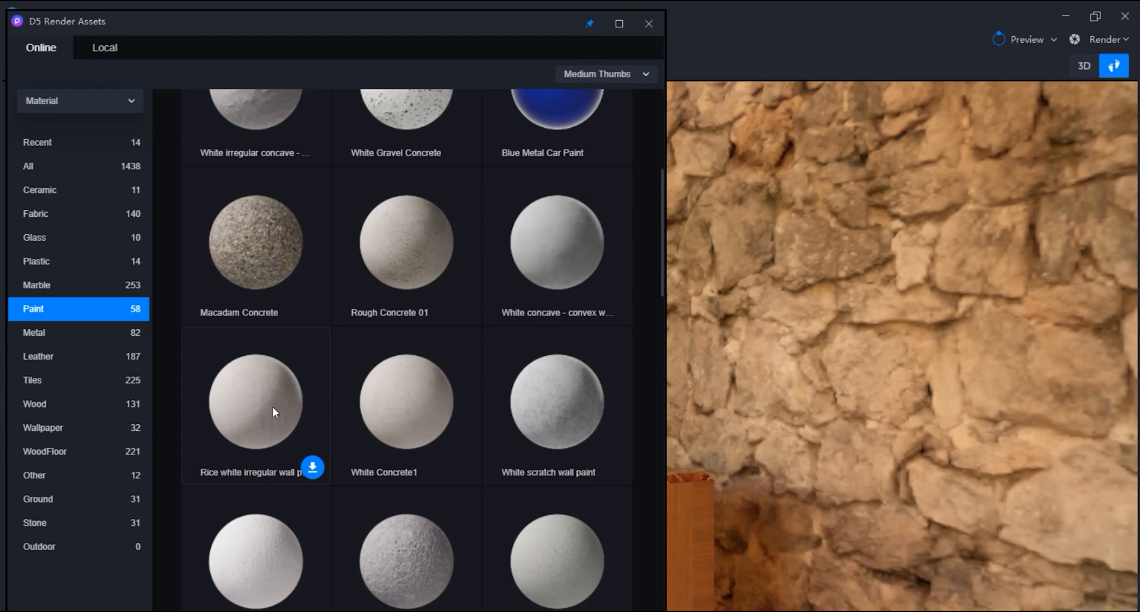
{"action": "scroll", "coordinate": [272, 406], "scroll_direction": "down", "scroll_amount": 1}
{"action": "left_click", "coordinate": [254, 326]}
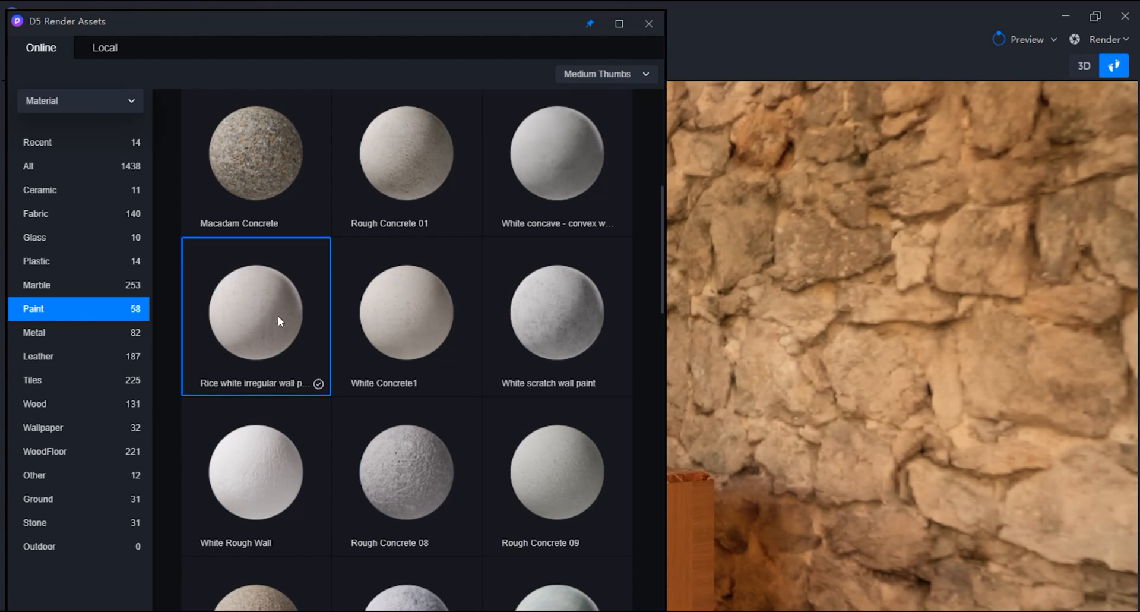
{"action": "mouse_move", "coordinate": [696, 369]}
{"action": "left_mouse_down"}
{"action": "mouse_move", "coordinate": [828, 319]}
{"action": "mouse_move", "coordinate": [822, 349]}
{"action": "mouse_move", "coordinate": [830, 338]}
{"action": "left_mouse_up"}
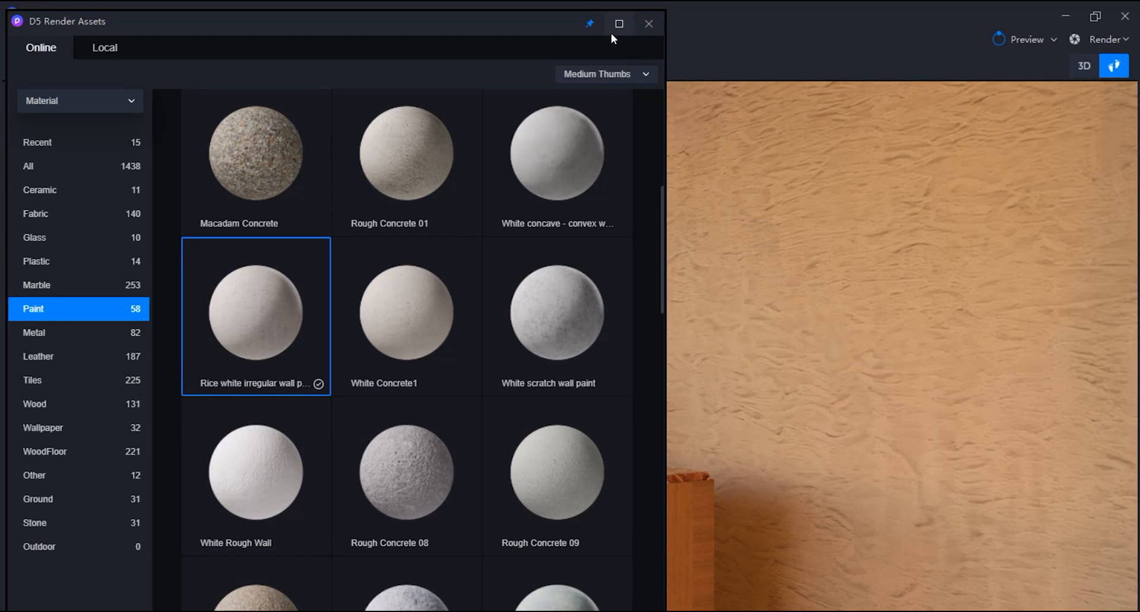
{"action": "left_click_drag", "start_coordinate": [508, 27], "coordinate": [702, 82]}
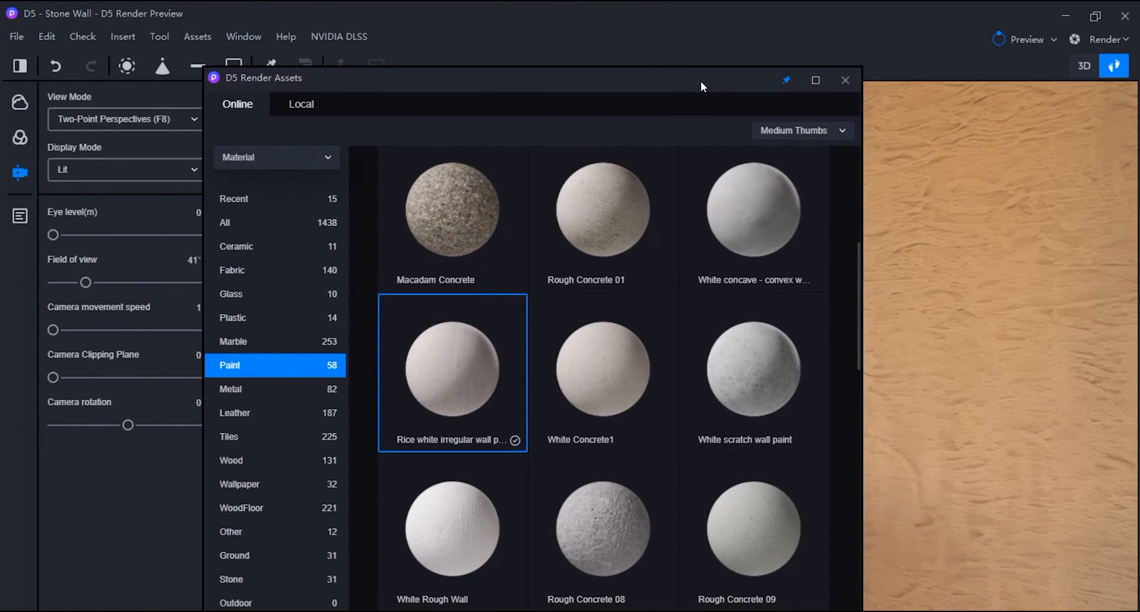
{"action": "left_click_drag", "start_coordinate": [406, 332], "coordinate": [682, 205]}
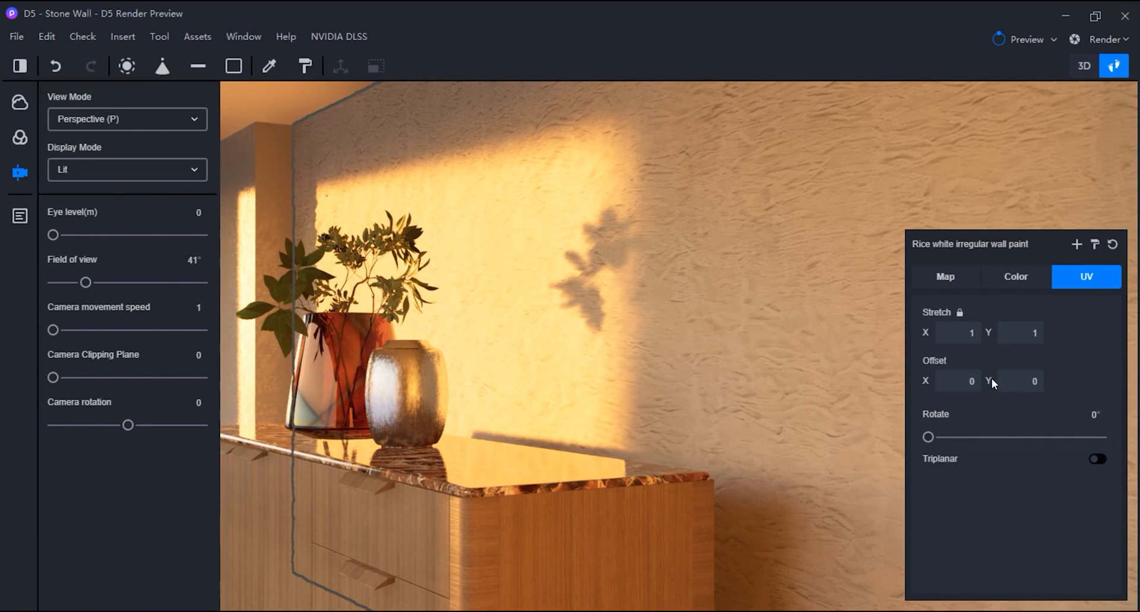
Try a UV stretch of 1.11 on the wall paint, reset it to 1 and deselect the wall
{"action": "mouse_move", "coordinate": [970, 332]}
{"action": "left_mouse_down"}
{"action": "mouse_move", "coordinate": [950, 332]}
{"action": "mouse_move", "coordinate": [988, 338]}
{"action": "left_mouse_up"}
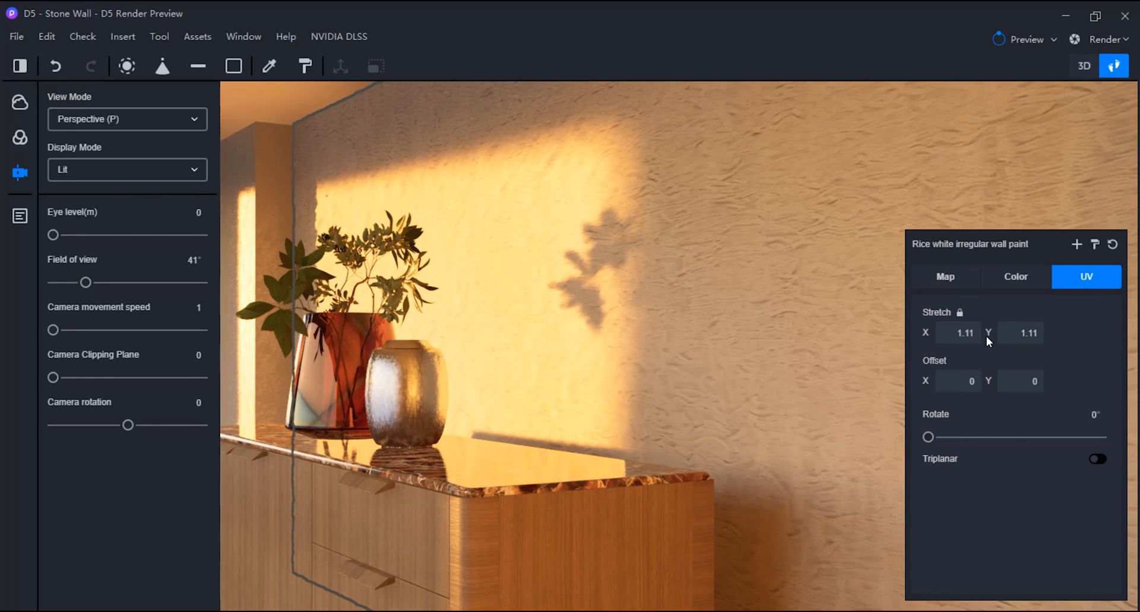
{"action": "left_click", "coordinate": [982, 336]}
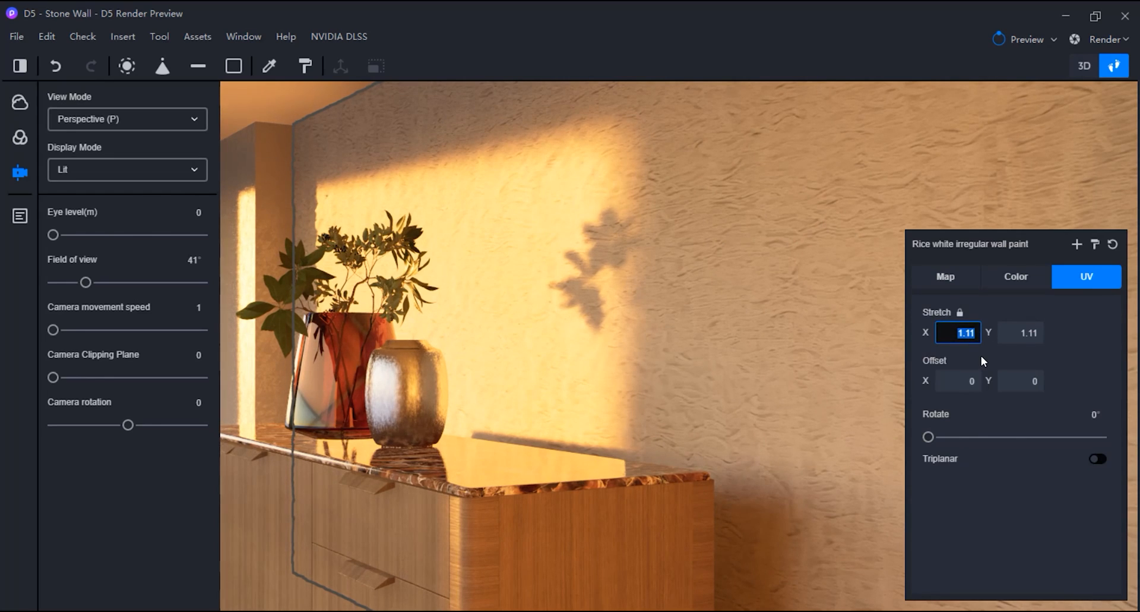
{"action": "key", "text": "Return"}
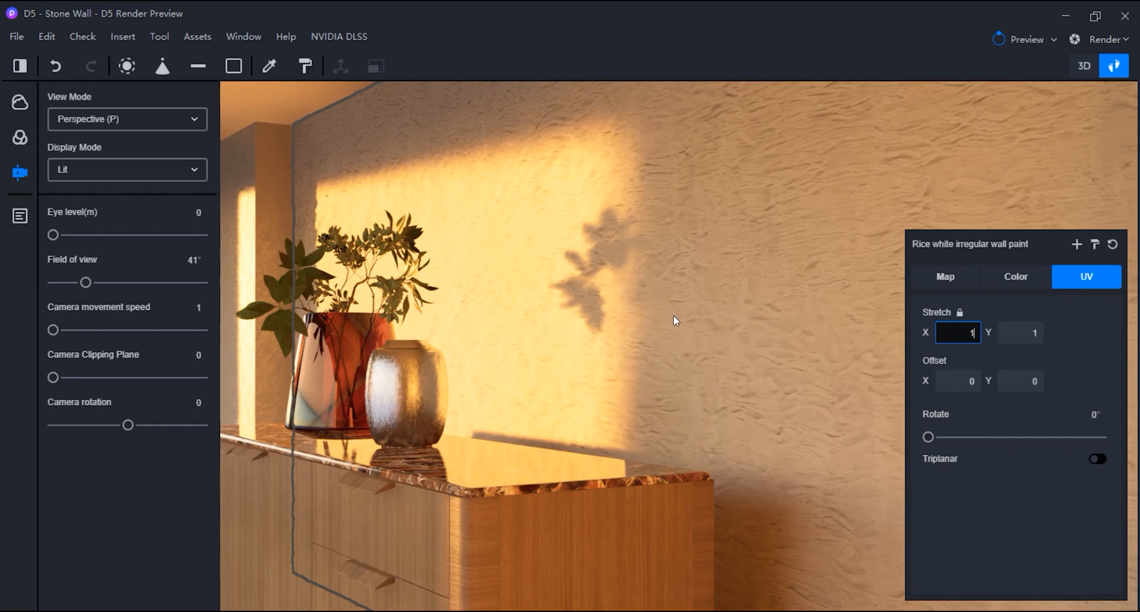
{"action": "key", "text": "Escape"}
{"action": "key", "text": "F8"}
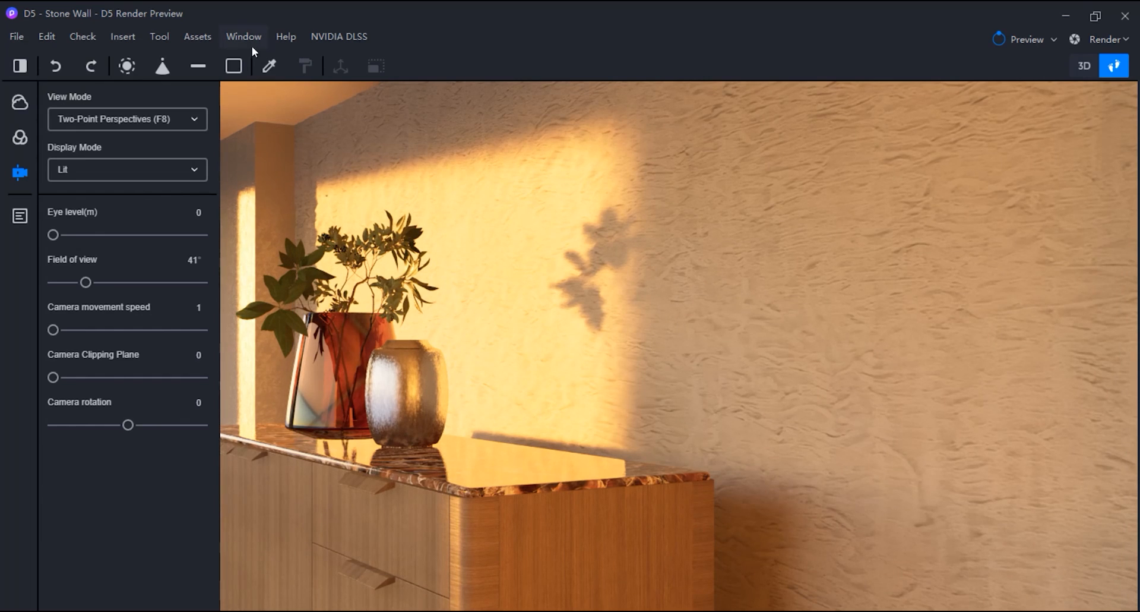
Reopen the asset library and apply the Creamy White Carton Children wallpaper to the wall behind the cabinet
{"action": "left_click", "coordinate": [198, 38]}
{"action": "left_click_drag", "start_coordinate": [628, 177], "coordinate": [256, 34]}
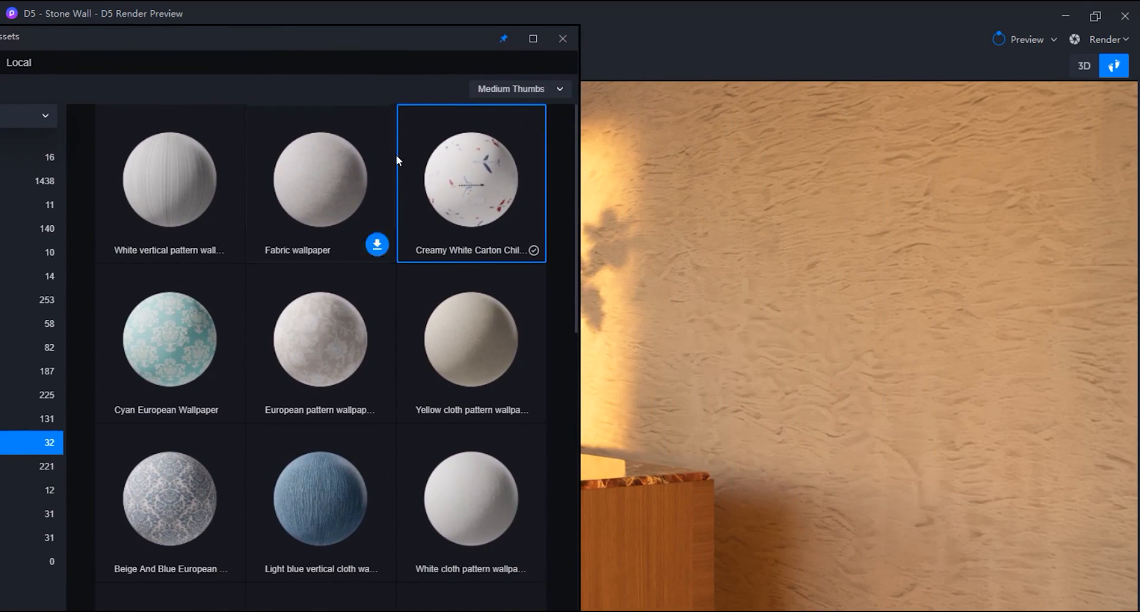
{"action": "left_click_drag", "start_coordinate": [489, 184], "coordinate": [839, 255]}
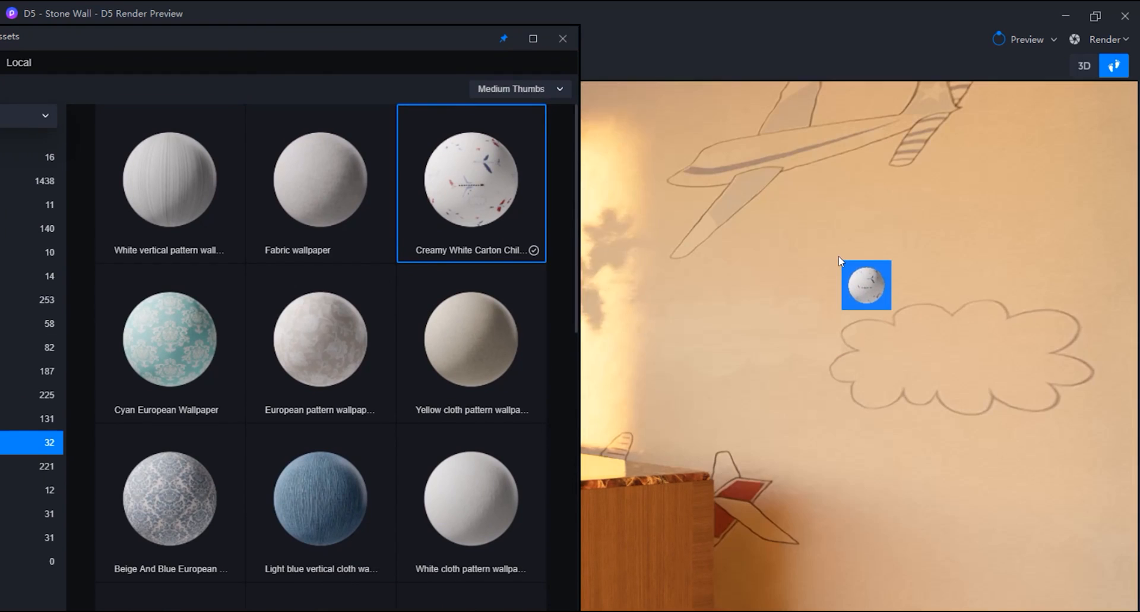
{"action": "left_click_drag", "start_coordinate": [407, 38], "coordinate": [952, 255]}
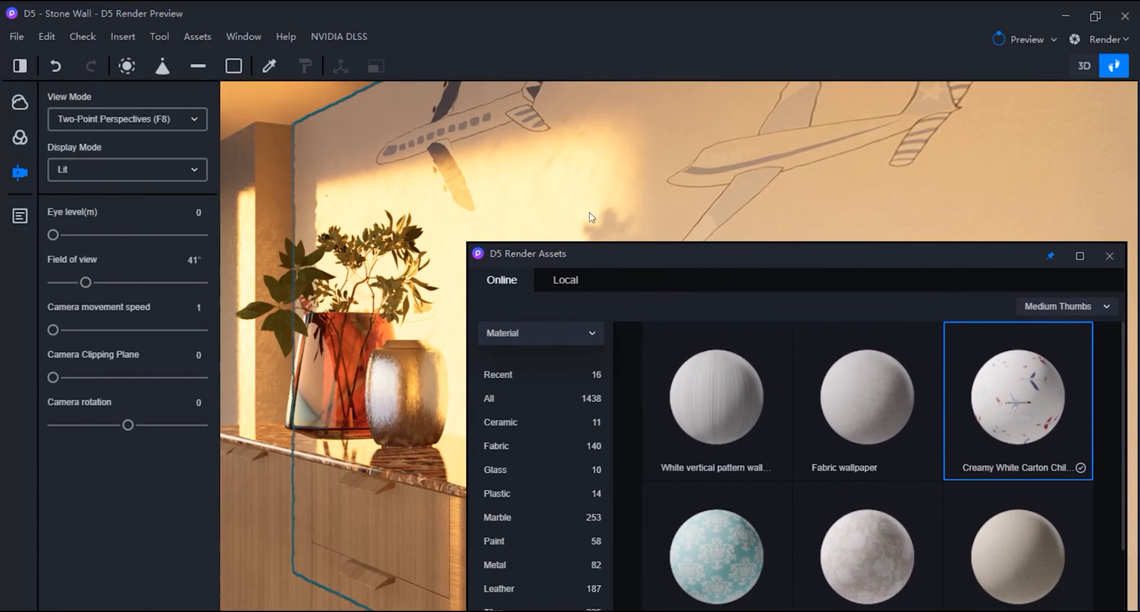
Set the UV stretch of the wallpaper on the wall behind the cabinet to 8 on X and Y
{"action": "right_click", "coordinate": [440, 180]}
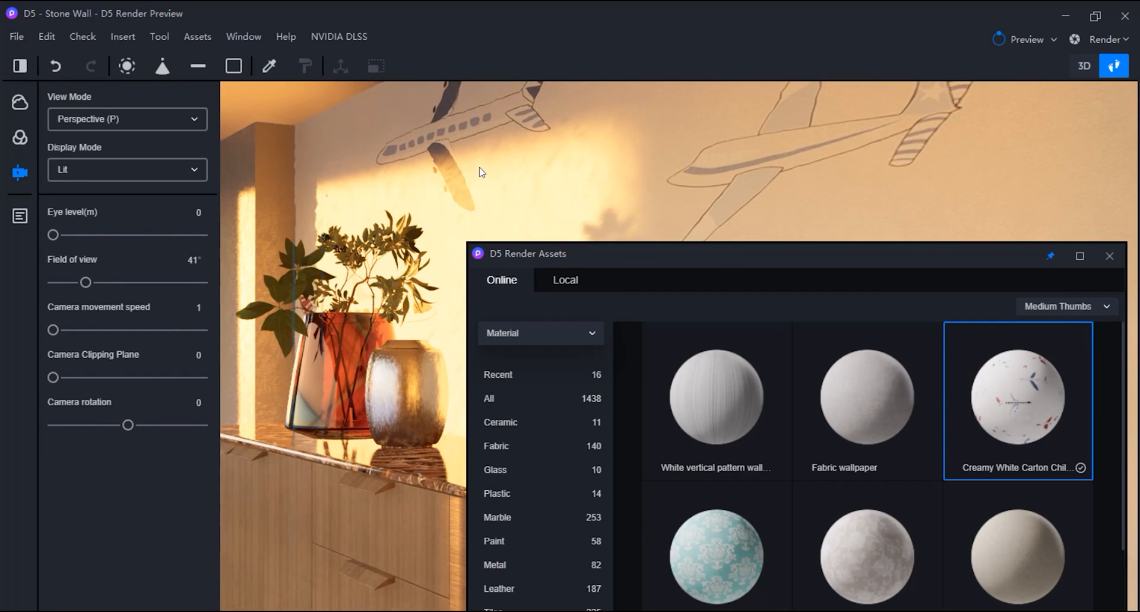
{"action": "left_click", "coordinate": [481, 171]}
{"action": "left_click_drag", "start_coordinate": [955, 333], "coordinate": [958, 336]}
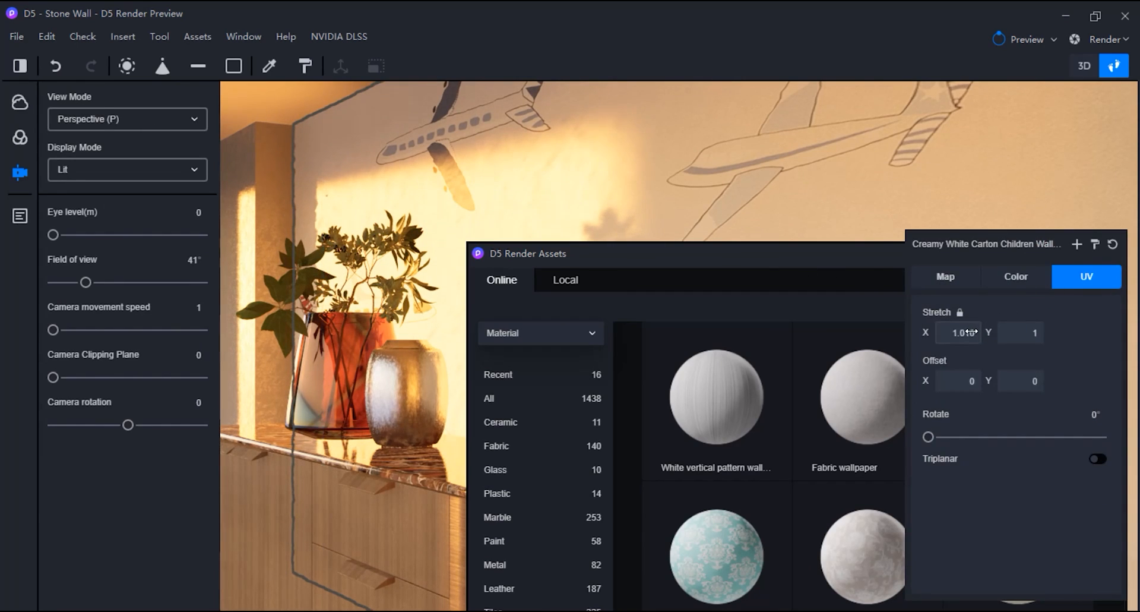
{"action": "left_click", "coordinate": [958, 334]}
{"action": "type", "text": "8"}
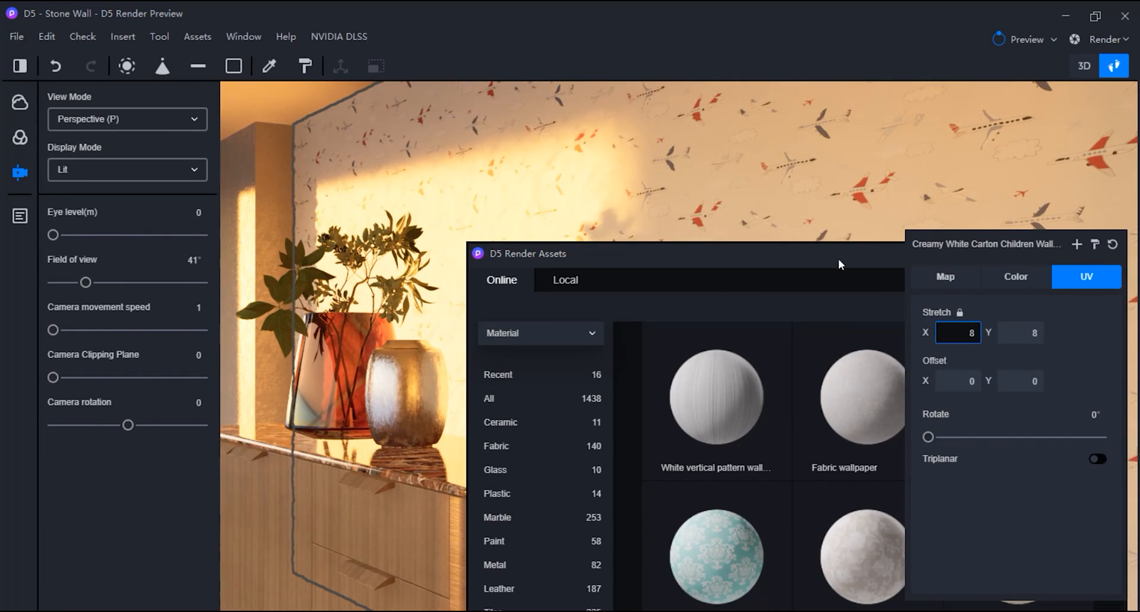
Apply the same children's wallpaper to the adjoining side wall and set its UV stretch to 2
{"action": "left_click", "coordinate": [724, 258]}
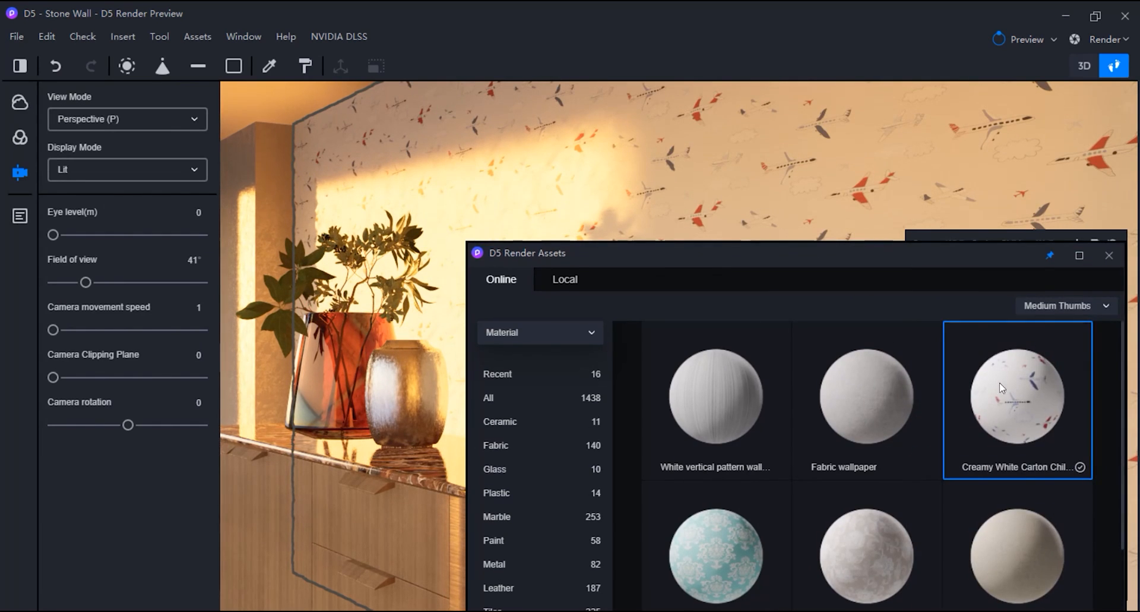
{"action": "left_click_drag", "start_coordinate": [1003, 388], "coordinate": [261, 170]}
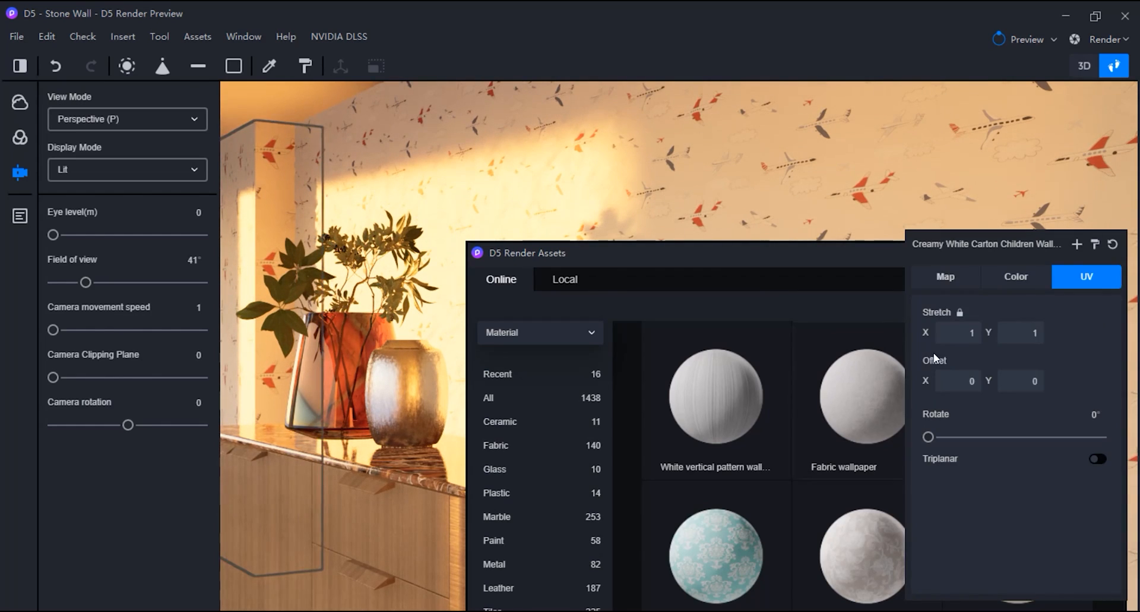
{"action": "double_click", "coordinate": [969, 334]}
{"action": "type", "text": "8"}
{"action": "double_click", "coordinate": [969, 334]}
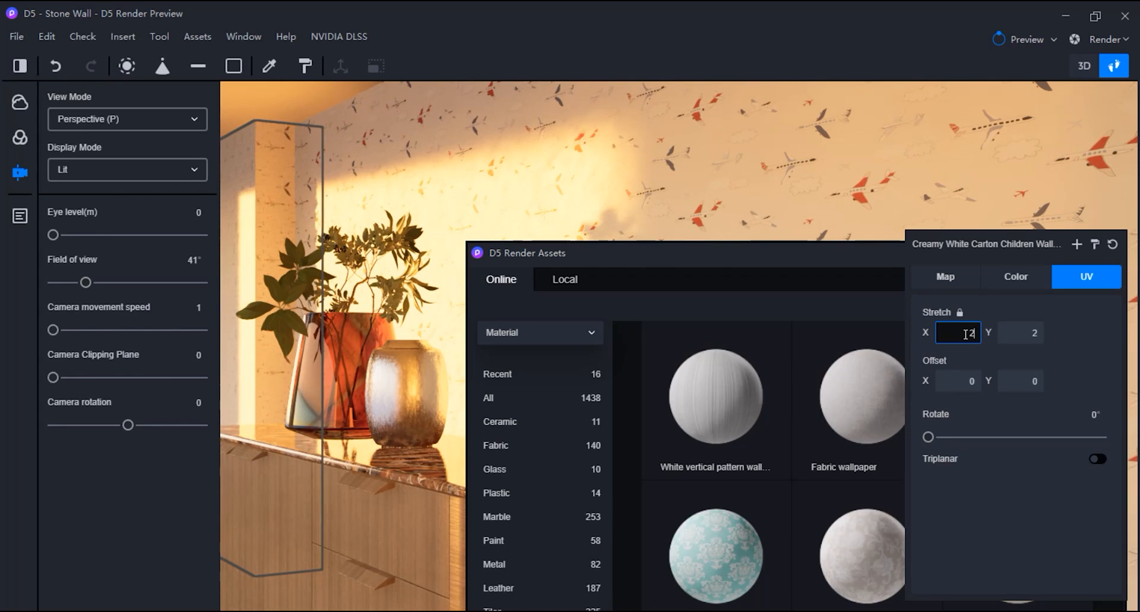
{"action": "type", "text": "2"}
Unpin the asset library window so it no longer covers the scene, and deselect the side wall
{"action": "left_click_drag", "start_coordinate": [850, 254], "coordinate": [798, 252]}
{"action": "left_click", "coordinate": [1055, 255]}
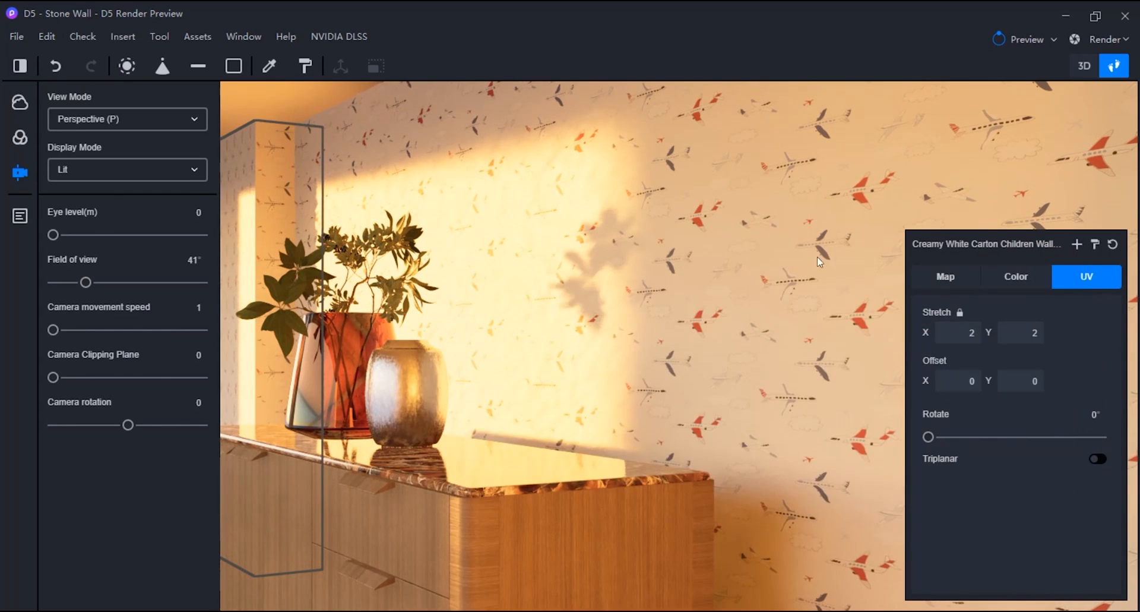
{"action": "key", "text": "Escape"}
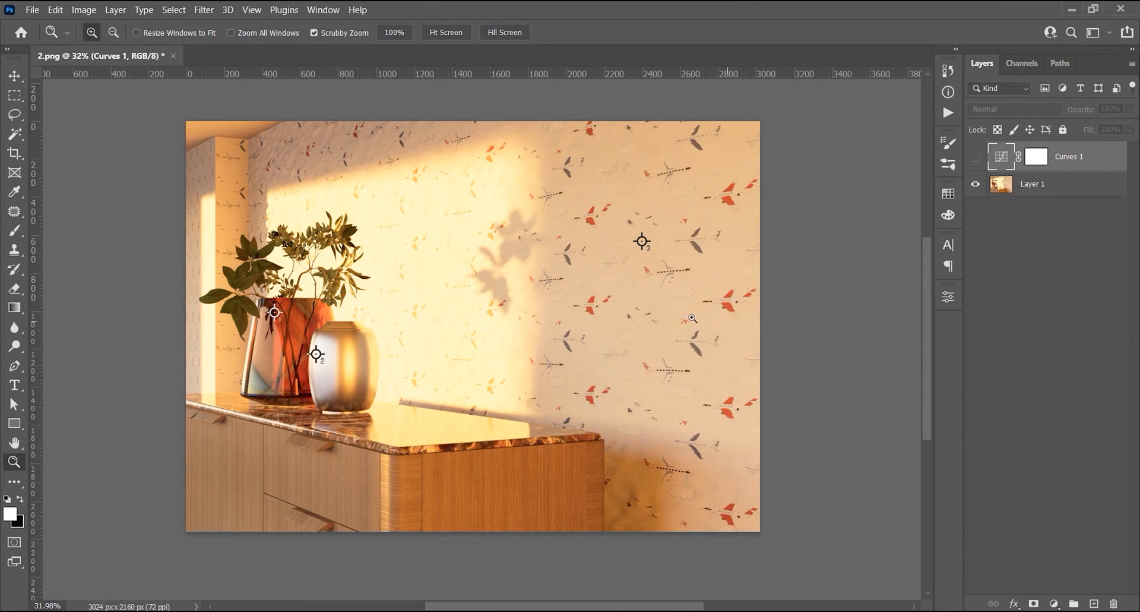
In Photoshop, compare the render with and without the Curves 1 adjustment layer, leaving the layer shown
{"action": "key", "text": "v"}
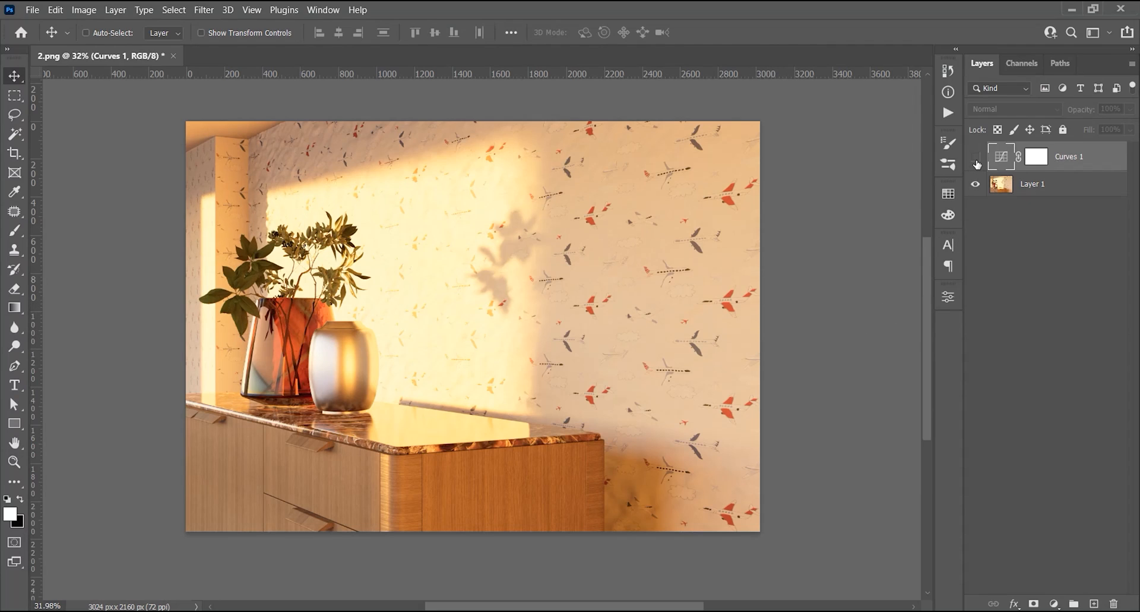
{"action": "left_click", "coordinate": [977, 160]}
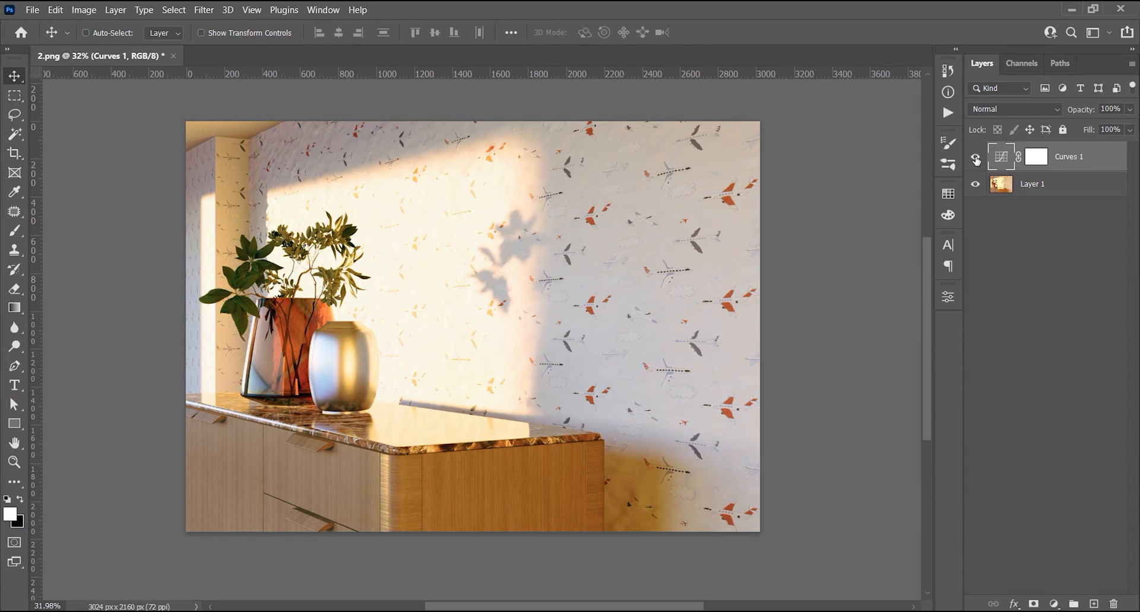
{"action": "left_click", "coordinate": [977, 159]}
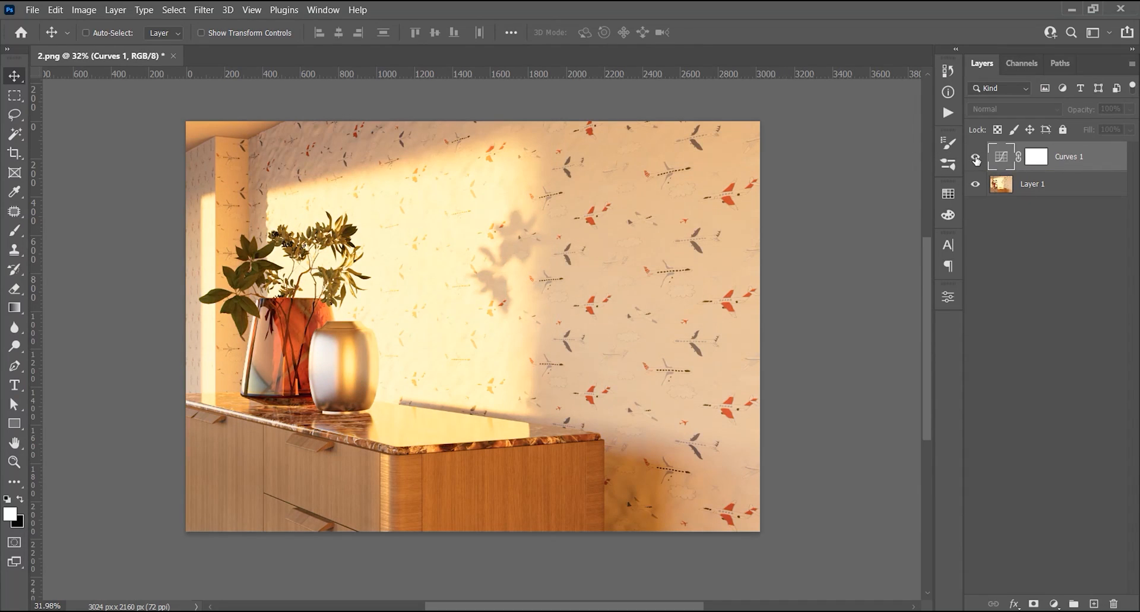
{"action": "left_click", "coordinate": [977, 159]}
{"action": "left_click", "coordinate": [976, 160]}
{"action": "left_click", "coordinate": [977, 159]}
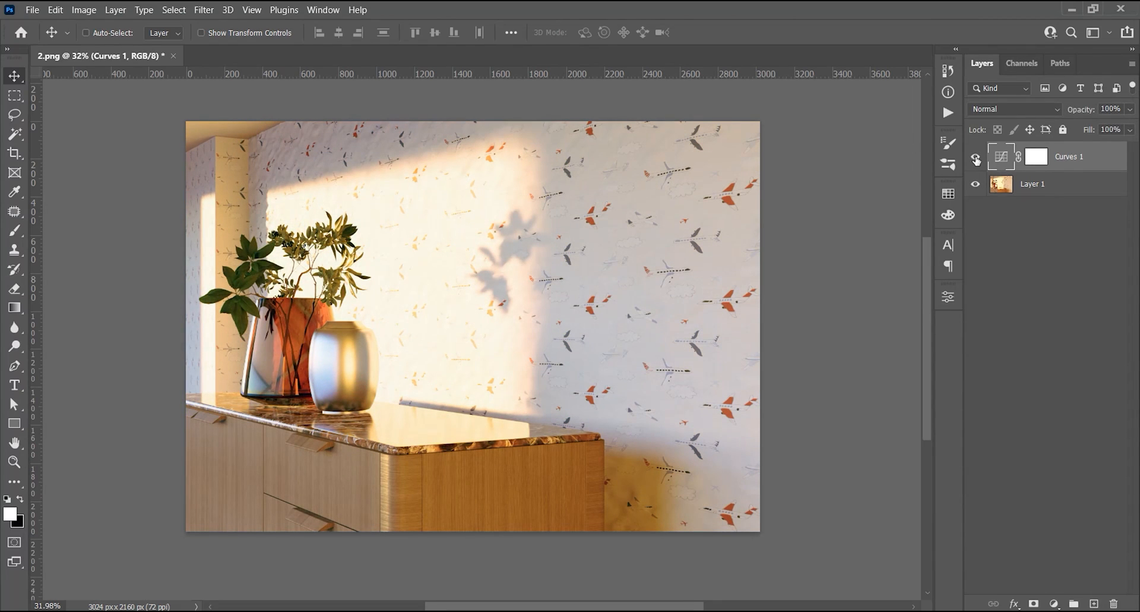
Toggle the Curves 1 adjustment layer off and on once more to recheck its effect on the render
{"action": "left_click", "coordinate": [977, 159]}
{"action": "left_click", "coordinate": [976, 159]}
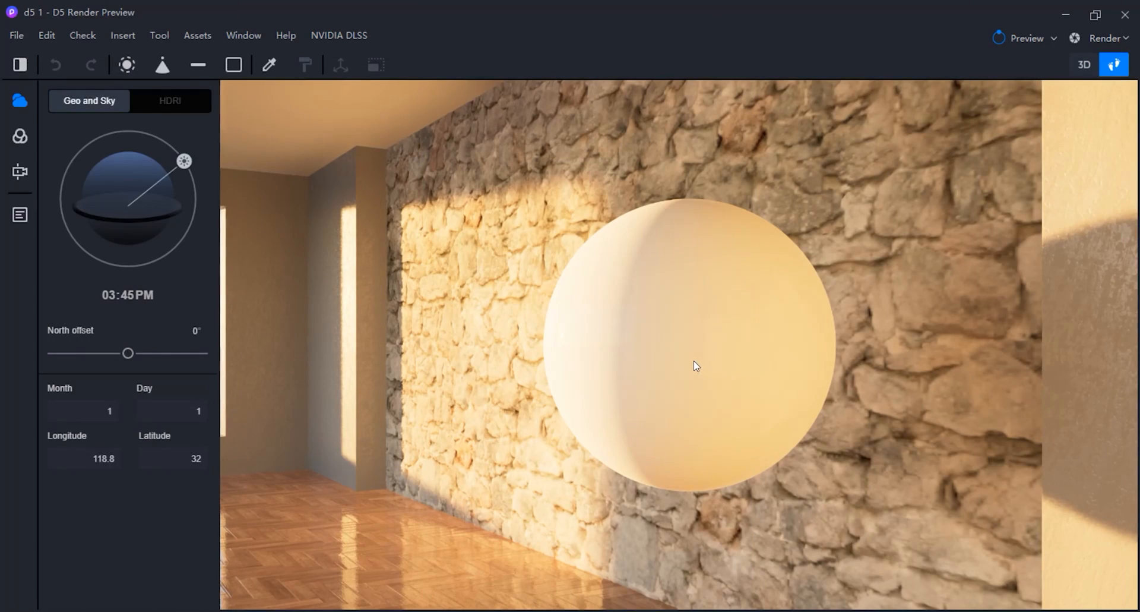
In D5 Render, select the sphere in front of the stone wall and review its material's Color, UV and Map settings
{"action": "left_click", "coordinate": [693, 361]}
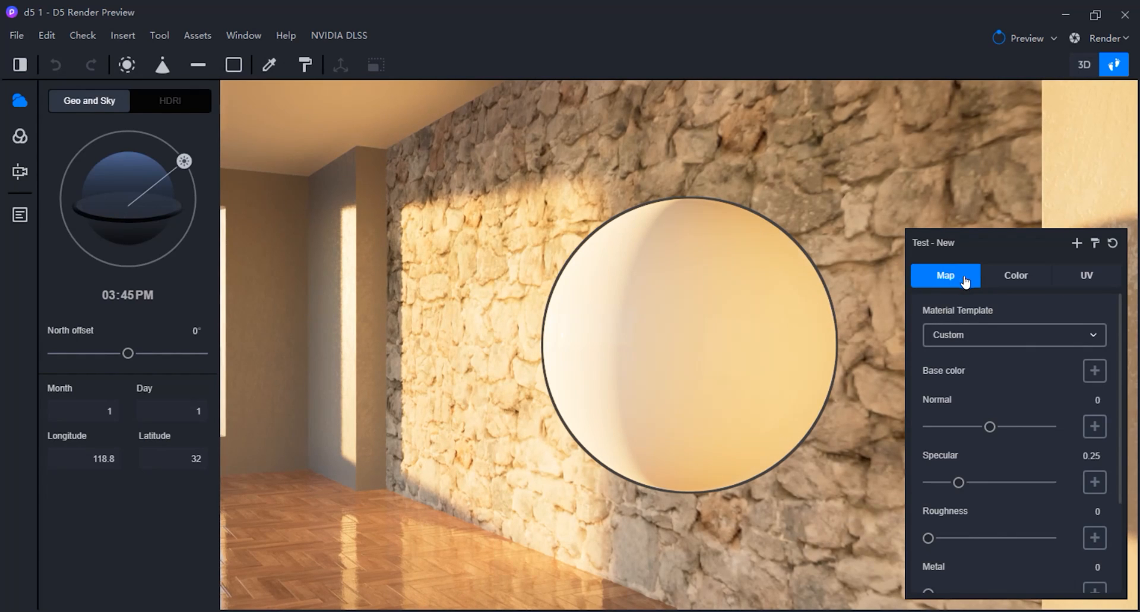
{"action": "left_click", "coordinate": [1018, 283]}
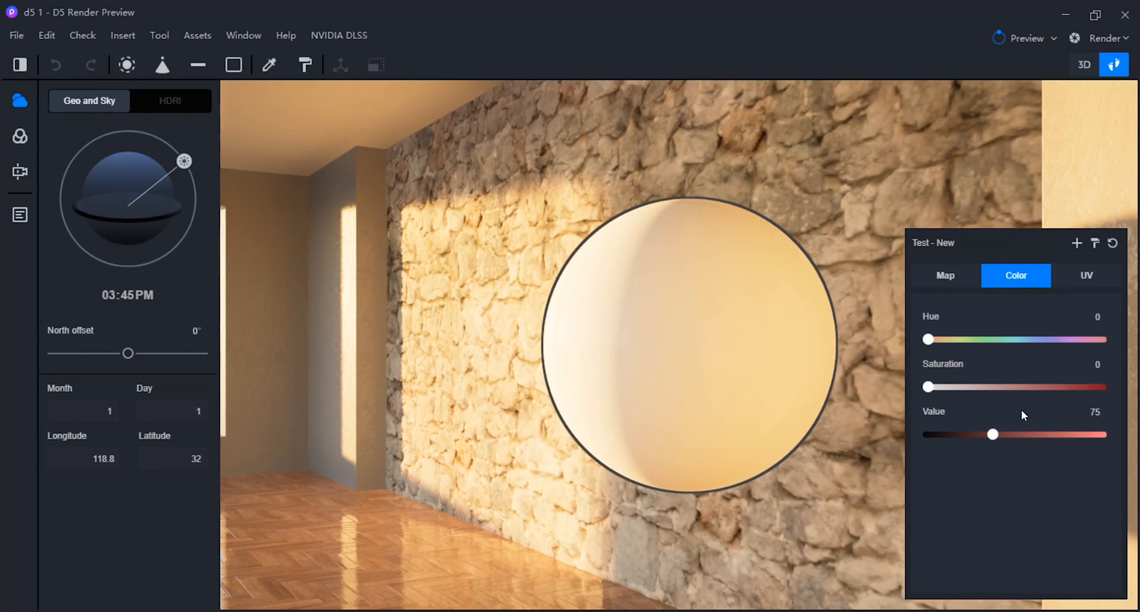
{"action": "left_click", "coordinate": [1082, 283]}
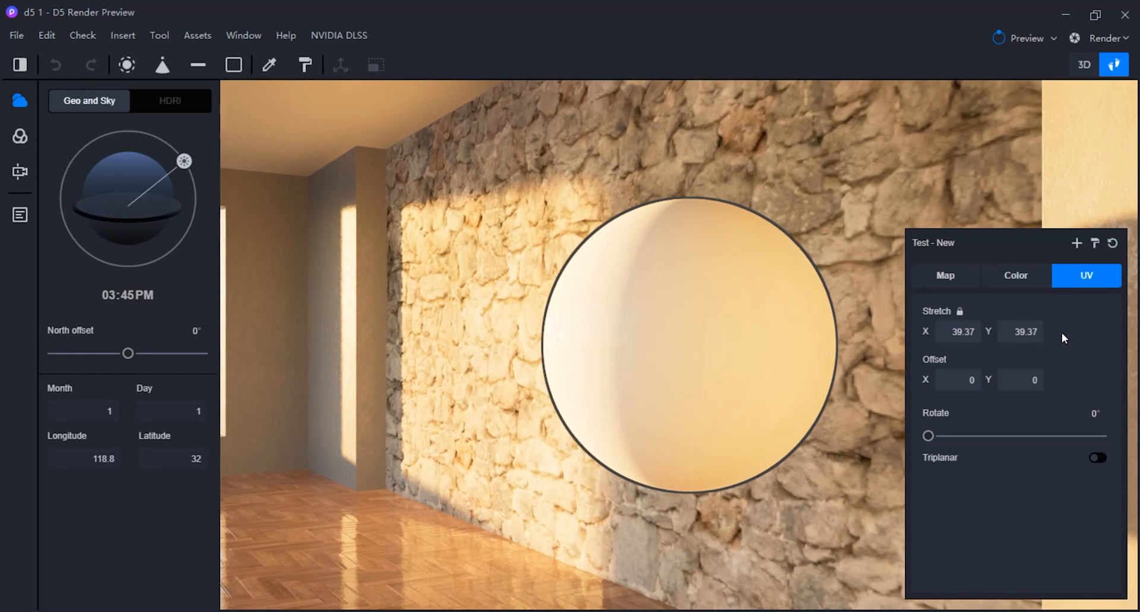
{"action": "left_click", "coordinate": [949, 277]}
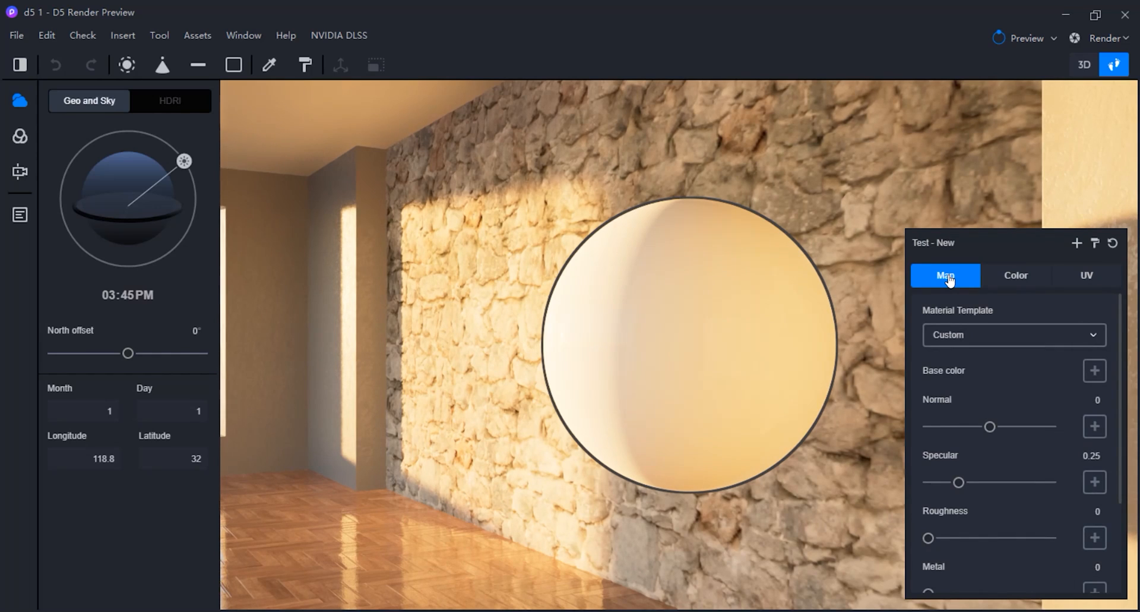
Try the Transparent template on the sphere's material, look through its parameters, and try the Water template
{"action": "left_click", "coordinate": [1013, 337]}
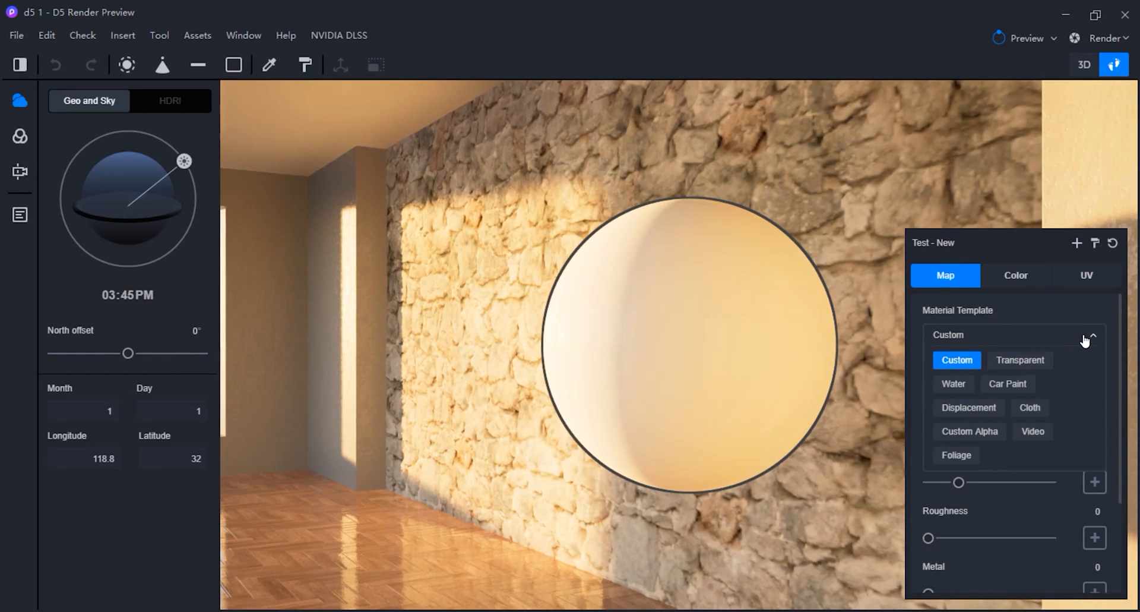
{"action": "left_click", "coordinate": [1022, 360]}
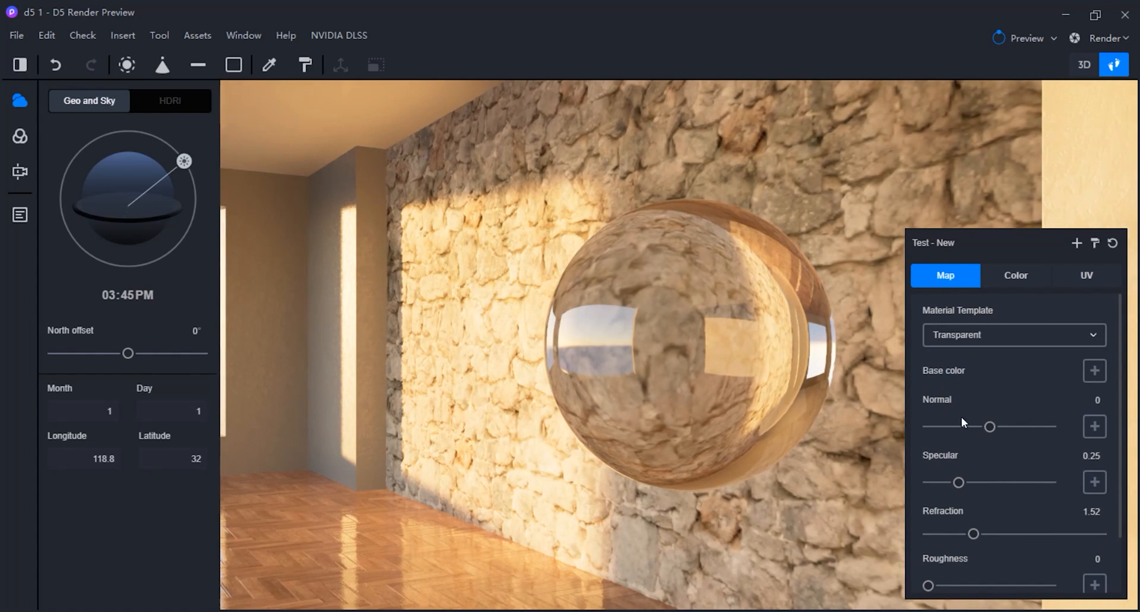
{"action": "scroll", "coordinate": [971, 477], "scroll_direction": "down", "scroll_amount": 1}
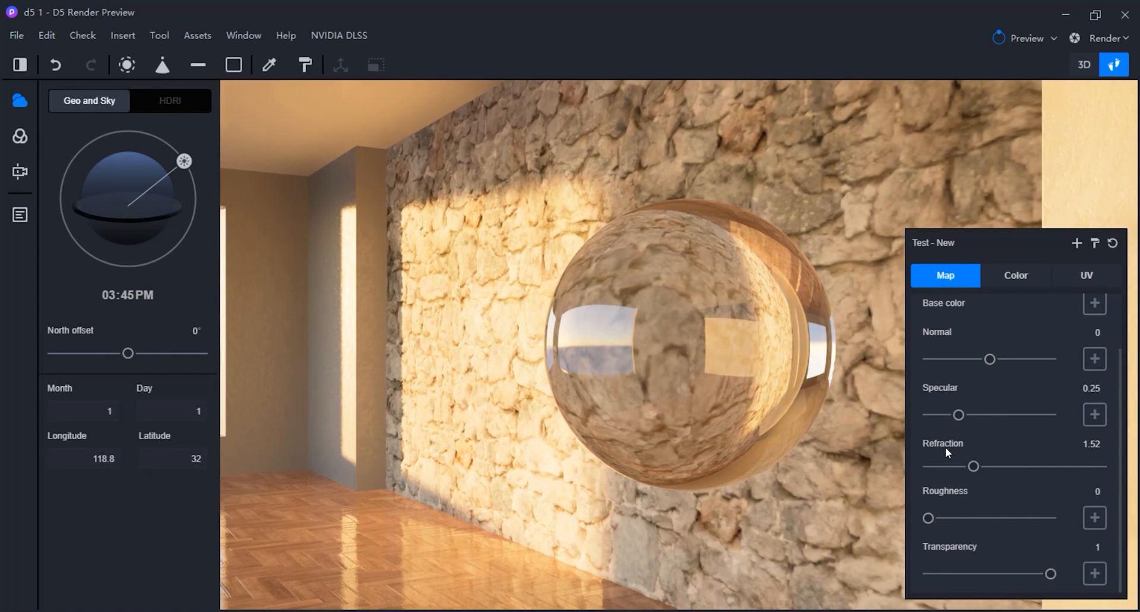
{"action": "scroll", "coordinate": [962, 413], "scroll_direction": "up", "scroll_amount": 1}
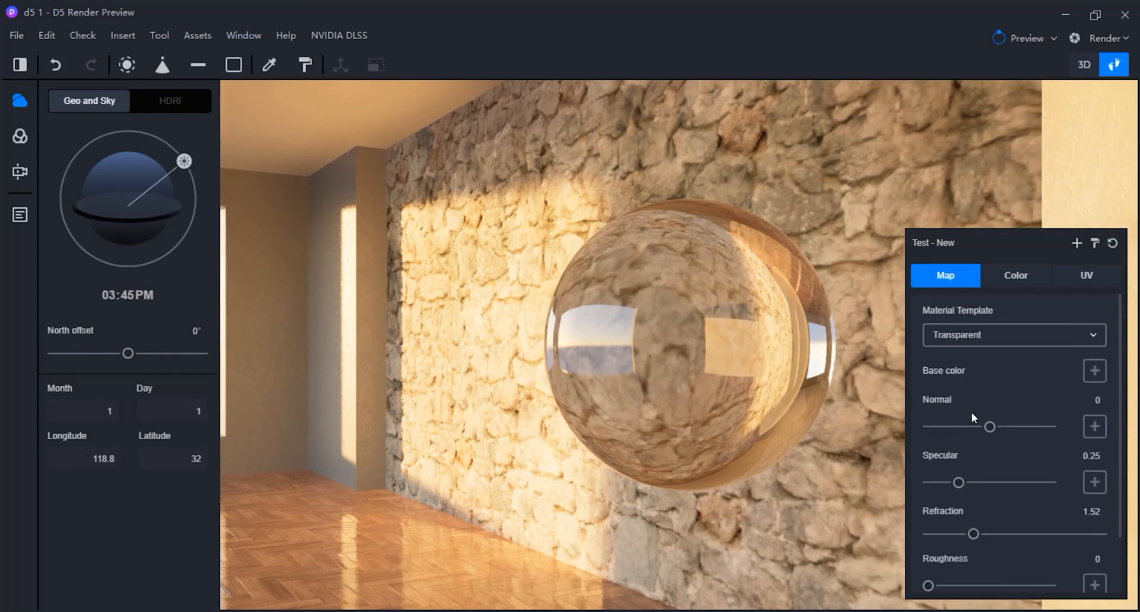
{"action": "left_click", "coordinate": [1046, 342]}
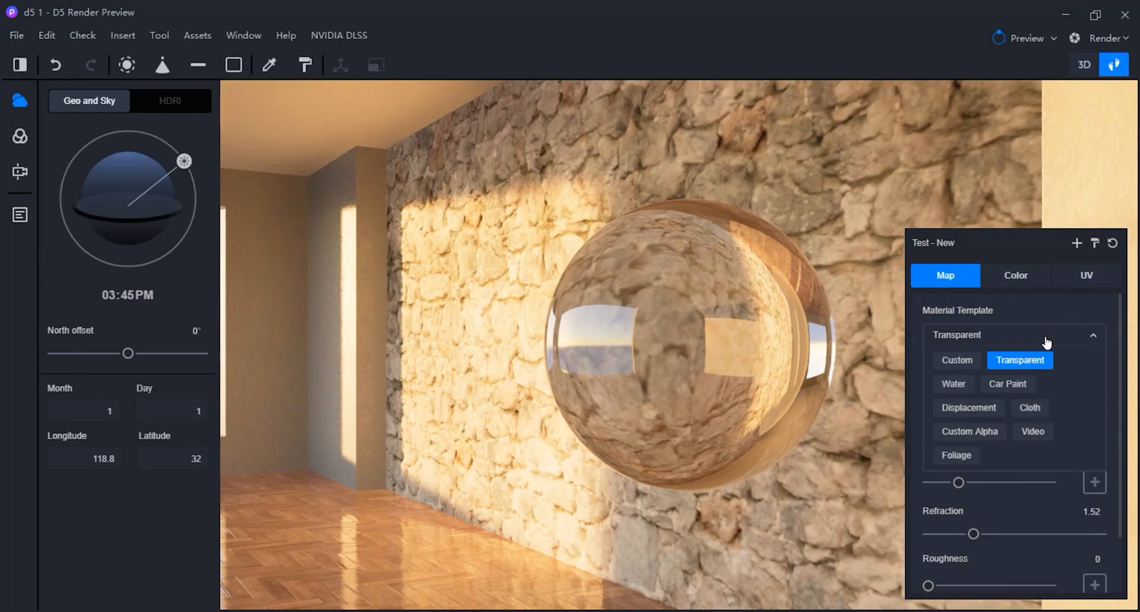
{"action": "left_click", "coordinate": [961, 384]}
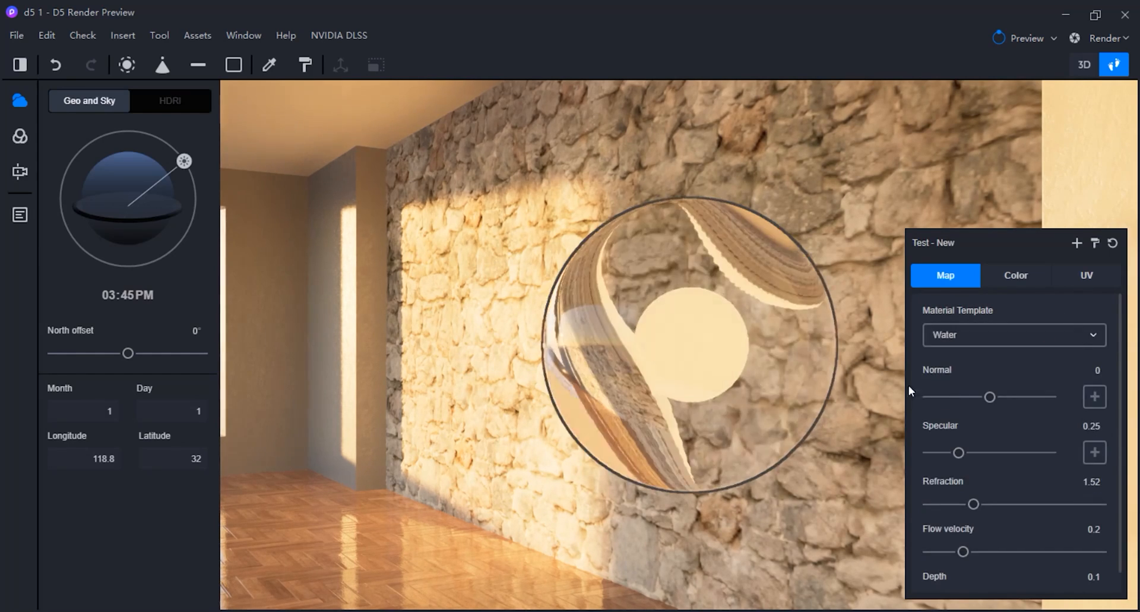
Try the Car Paint template on the sphere's material and look through its parameters, including the clear coat settings
{"action": "left_click", "coordinate": [1010, 336]}
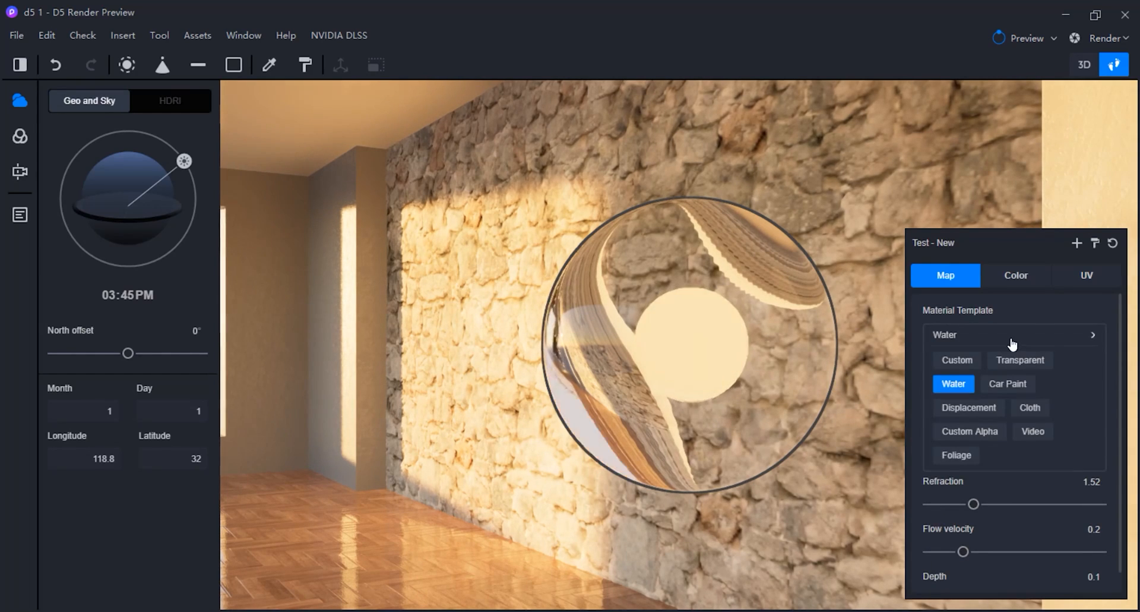
{"action": "left_click", "coordinate": [1007, 384]}
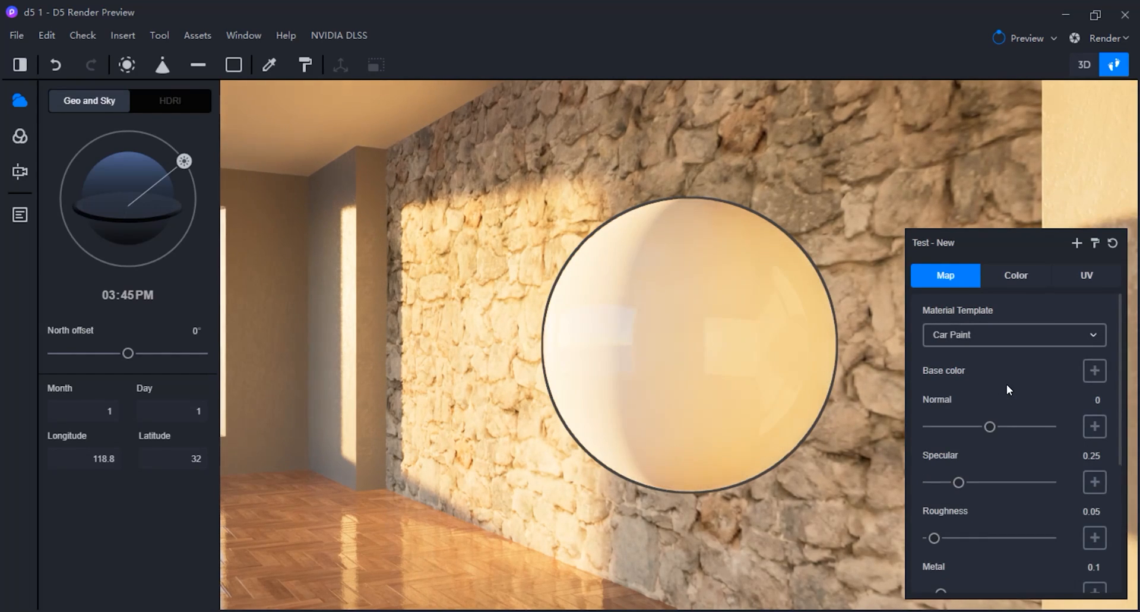
{"action": "scroll", "coordinate": [991, 433], "scroll_direction": "down", "scroll_amount": 3}
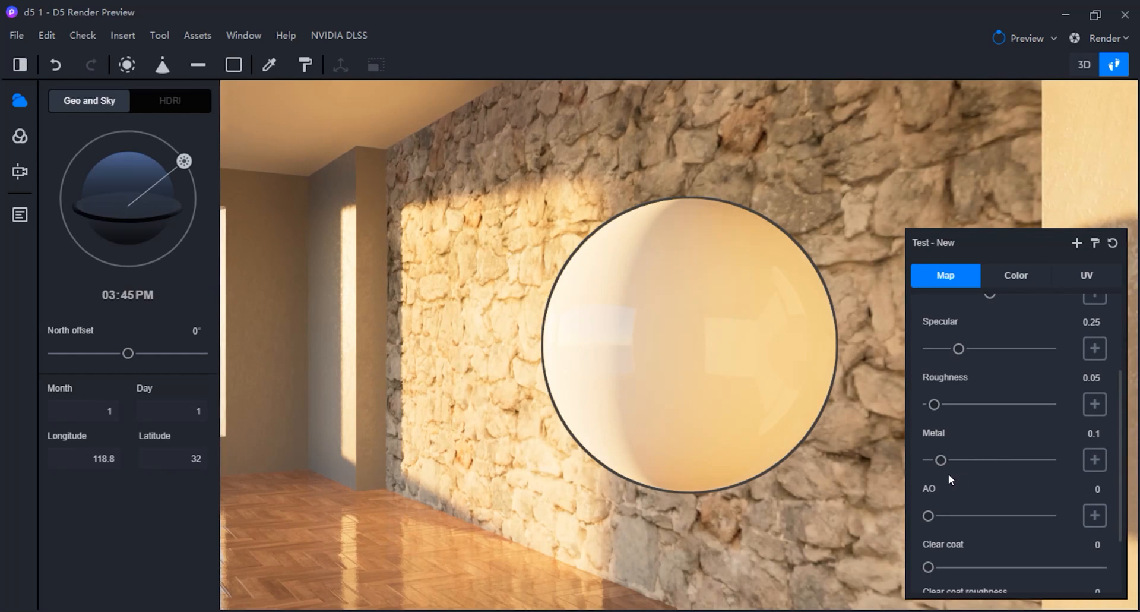
{"action": "scroll", "coordinate": [951, 505], "scroll_direction": "down", "scroll_amount": 1}
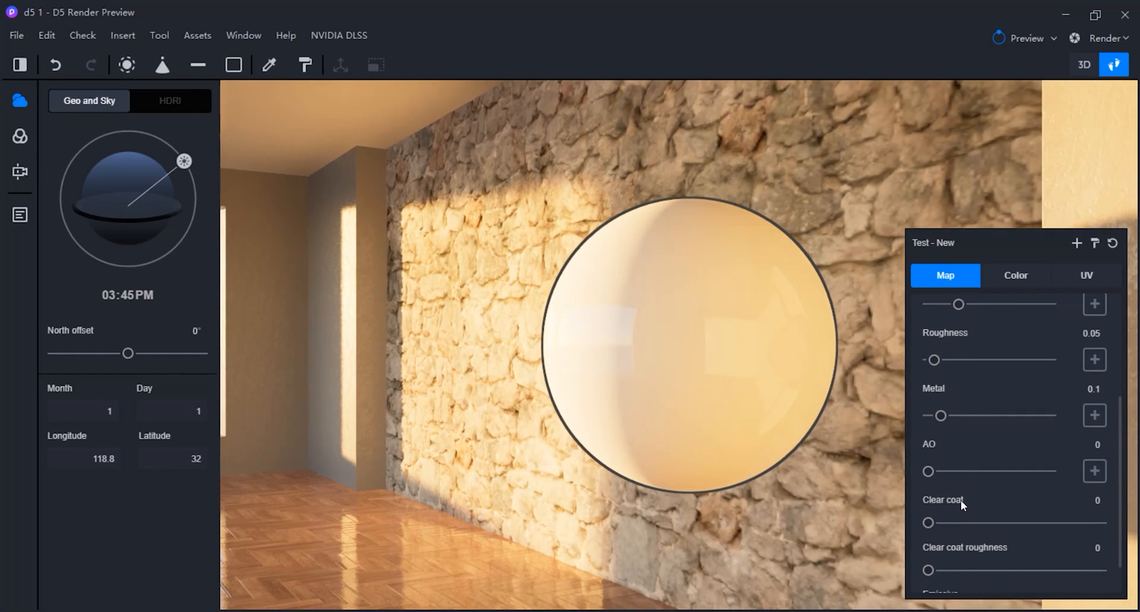
{"action": "scroll", "coordinate": [1037, 550], "scroll_direction": "down", "scroll_amount": 1}
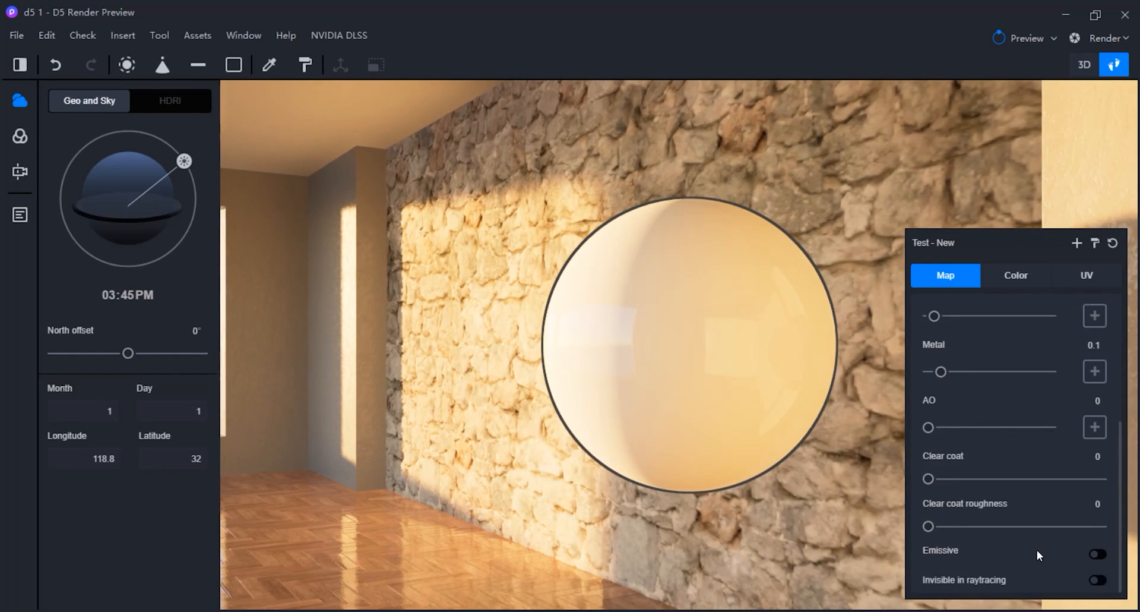
{"action": "scroll", "coordinate": [1021, 516], "scroll_direction": "up", "scroll_amount": 5}
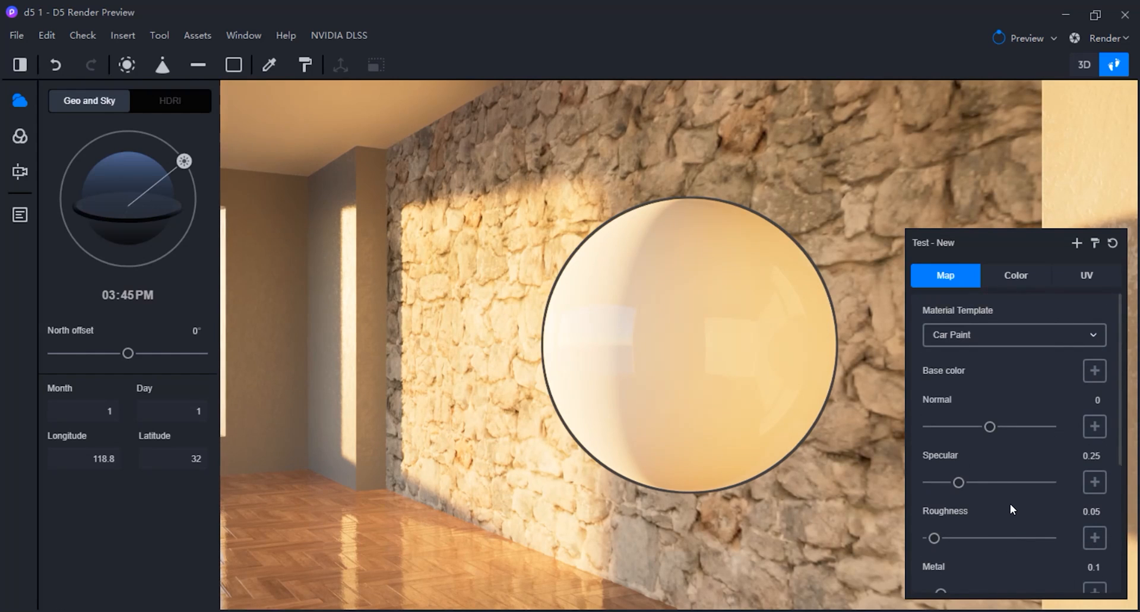
Try the Displacement template on the sphere's material and return it to the Custom template
{"action": "left_click", "coordinate": [1008, 337]}
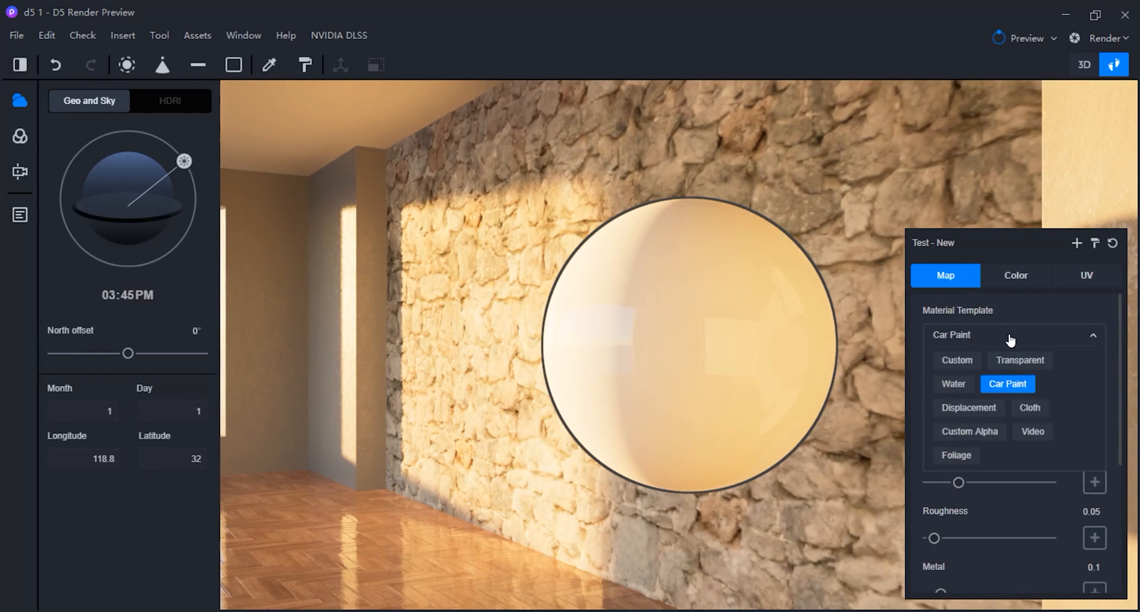
{"action": "left_click", "coordinate": [974, 409]}
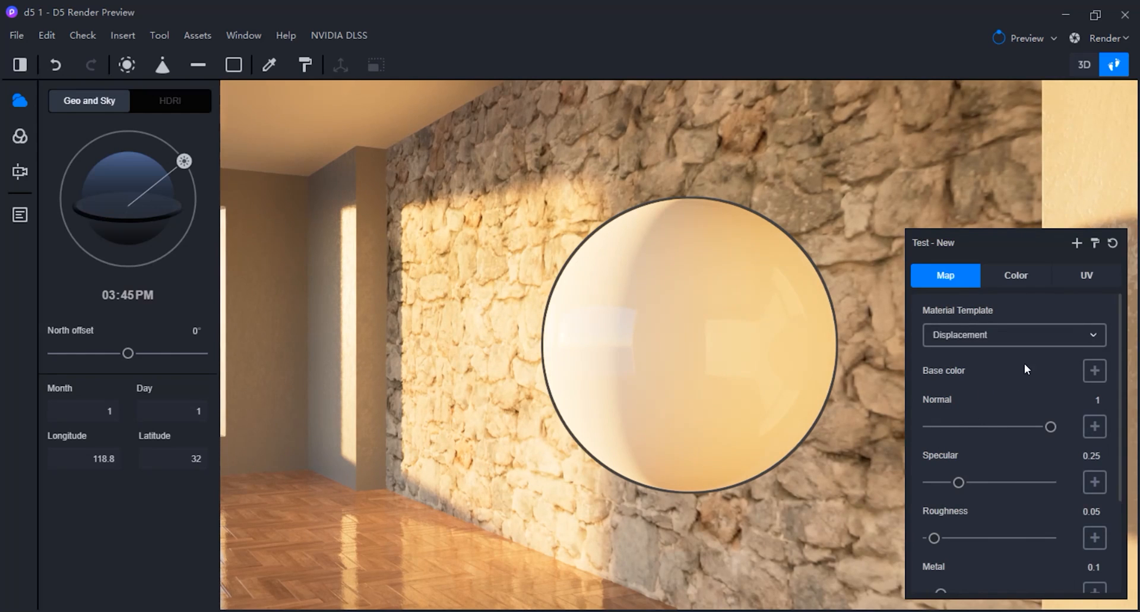
{"action": "left_click", "coordinate": [1004, 336]}
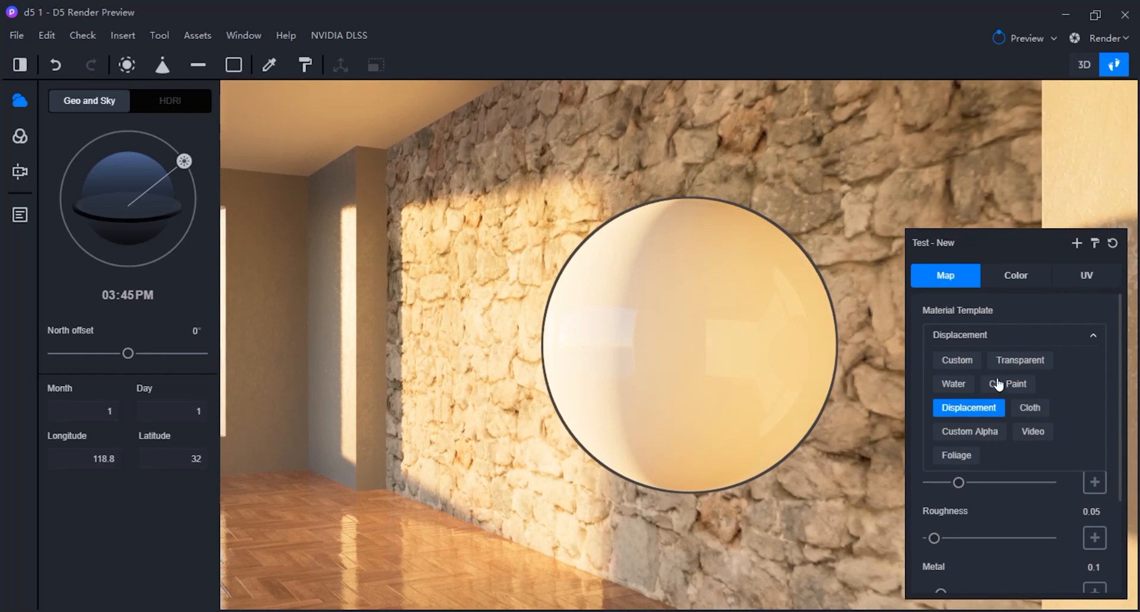
{"action": "left_click", "coordinate": [961, 360]}
Test the sphere's Metal parameter at 0, and raise it to 0.99 for a fully metallic surface
{"action": "scroll", "coordinate": [975, 383], "scroll_direction": "down", "scroll_amount": 2}
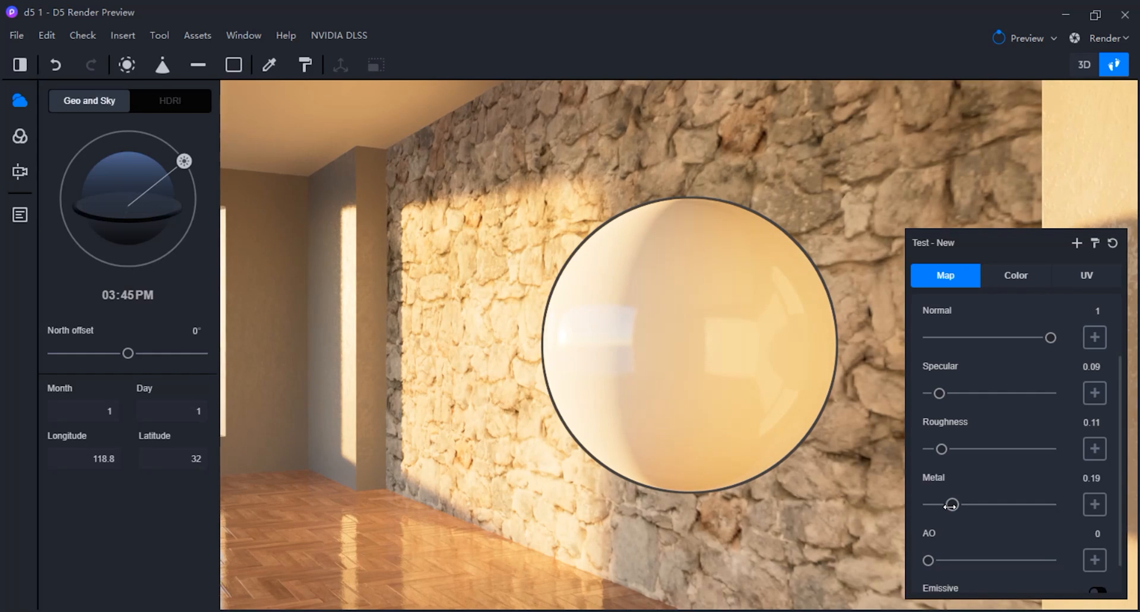
{"action": "left_click_drag", "start_coordinate": [950, 504], "coordinate": [929, 505]}
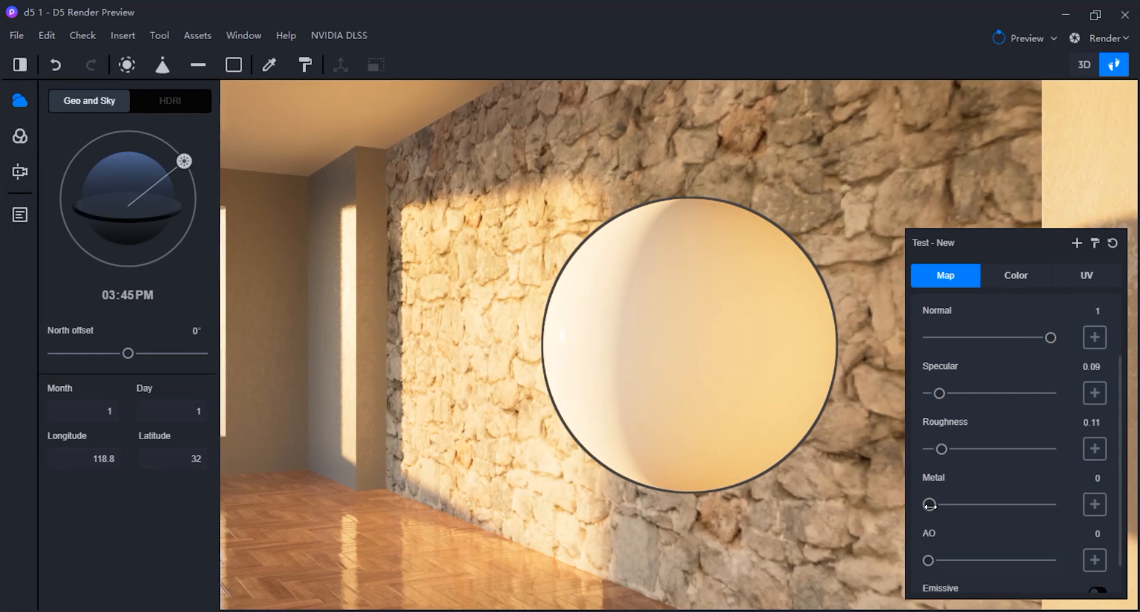
{"action": "left_click_drag", "start_coordinate": [930, 505], "coordinate": [1050, 503]}
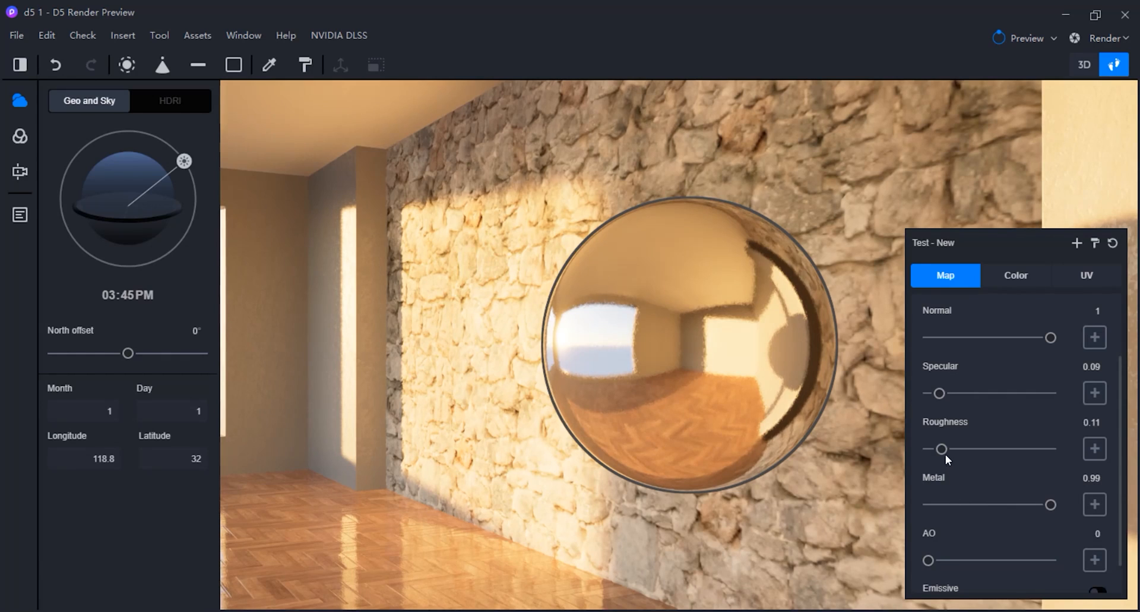
Test low and high Roughness and Specular values on the metallic sphere, ending with Specular 0.19 and Roughness 0.35
{"action": "left_click_drag", "start_coordinate": [943, 449], "coordinate": [922, 451]}
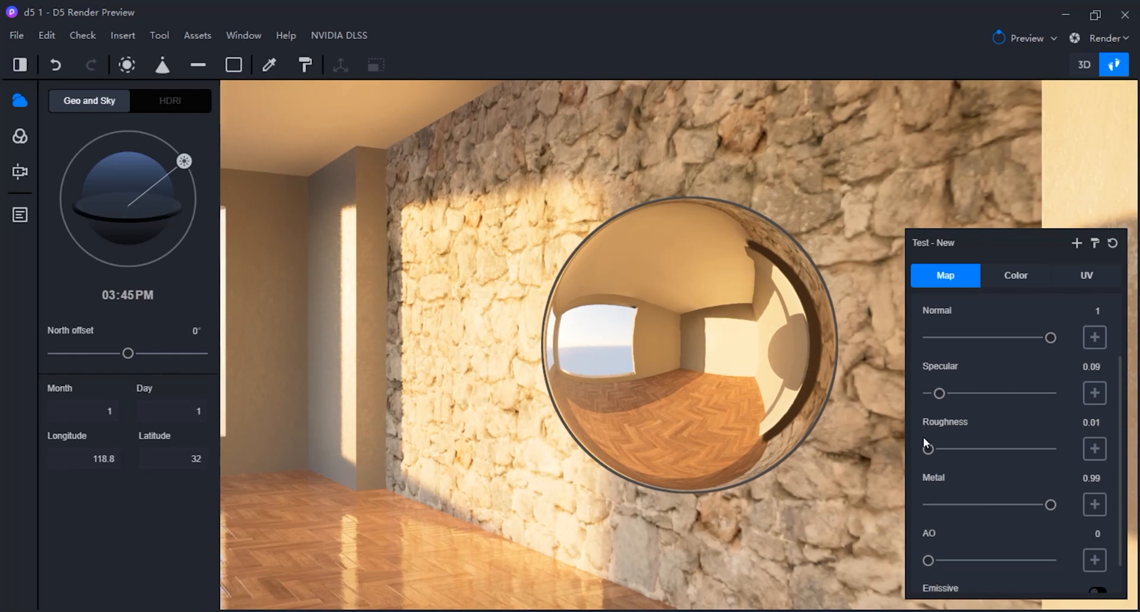
{"action": "left_click_drag", "start_coordinate": [928, 449], "coordinate": [973, 448]}
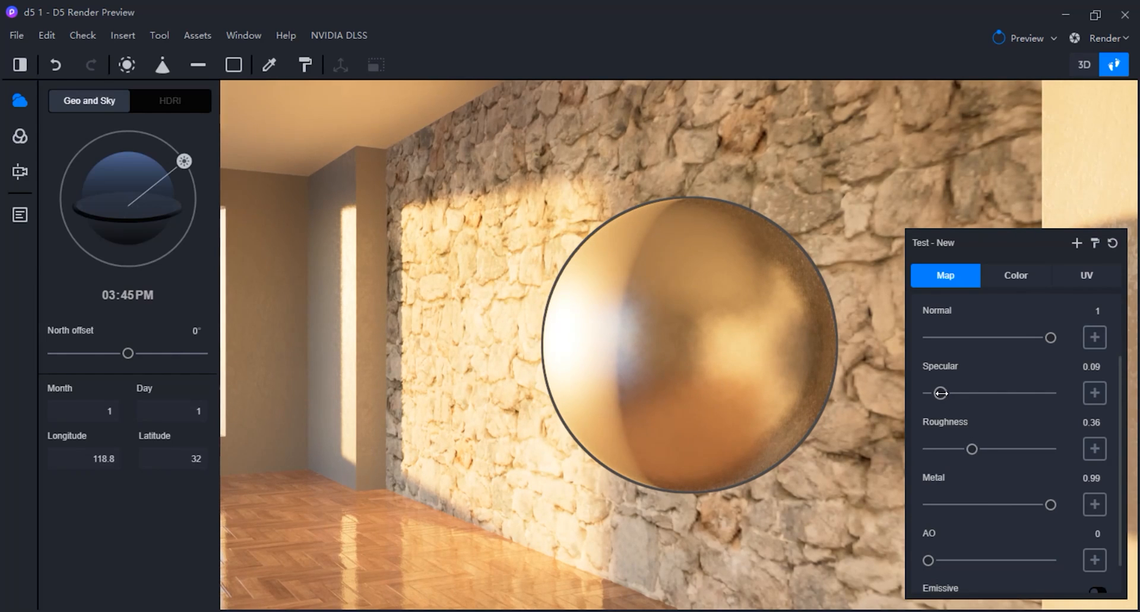
{"action": "left_click_drag", "start_coordinate": [939, 393], "coordinate": [997, 393]}
{"action": "left_click_drag", "start_coordinate": [972, 448], "coordinate": [928, 449]}
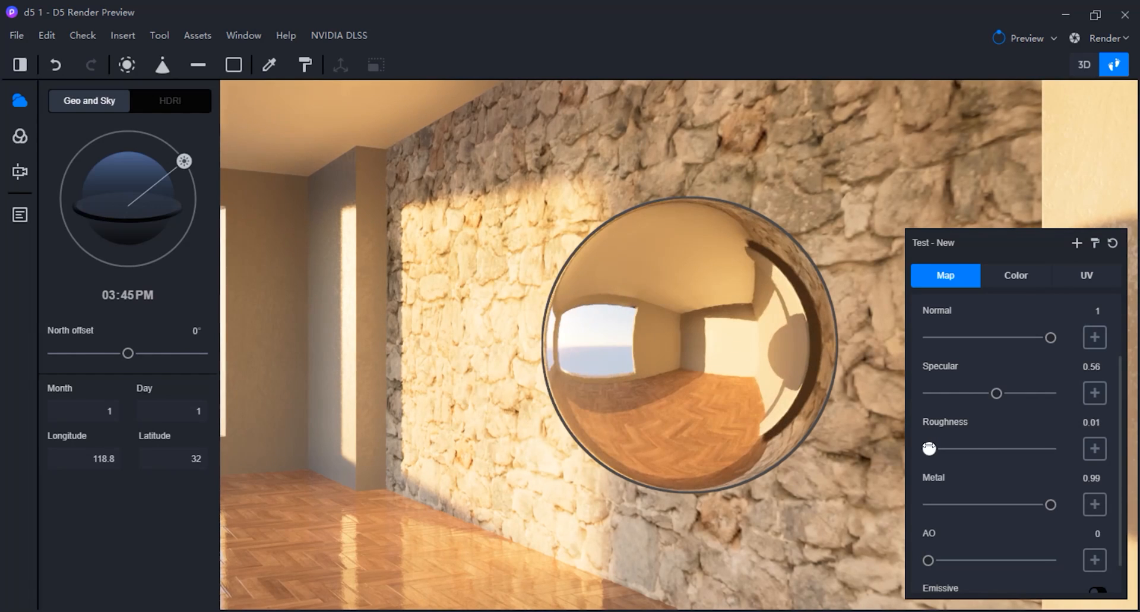
{"action": "left_click_drag", "start_coordinate": [997, 393], "coordinate": [952, 393]}
{"action": "left_click_drag", "start_coordinate": [929, 449], "coordinate": [971, 449]}
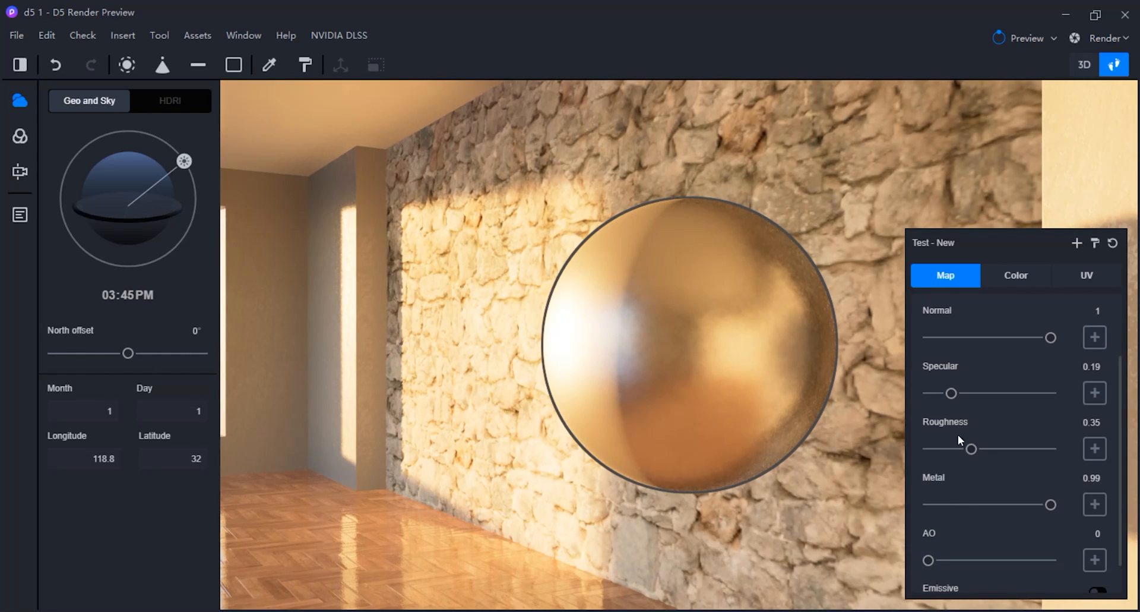
Tint the metallic sphere copper orange with Hue 17, and raise its Saturation slightly above 71 and its Value slightly above 75
{"action": "left_click", "coordinate": [1012, 287]}
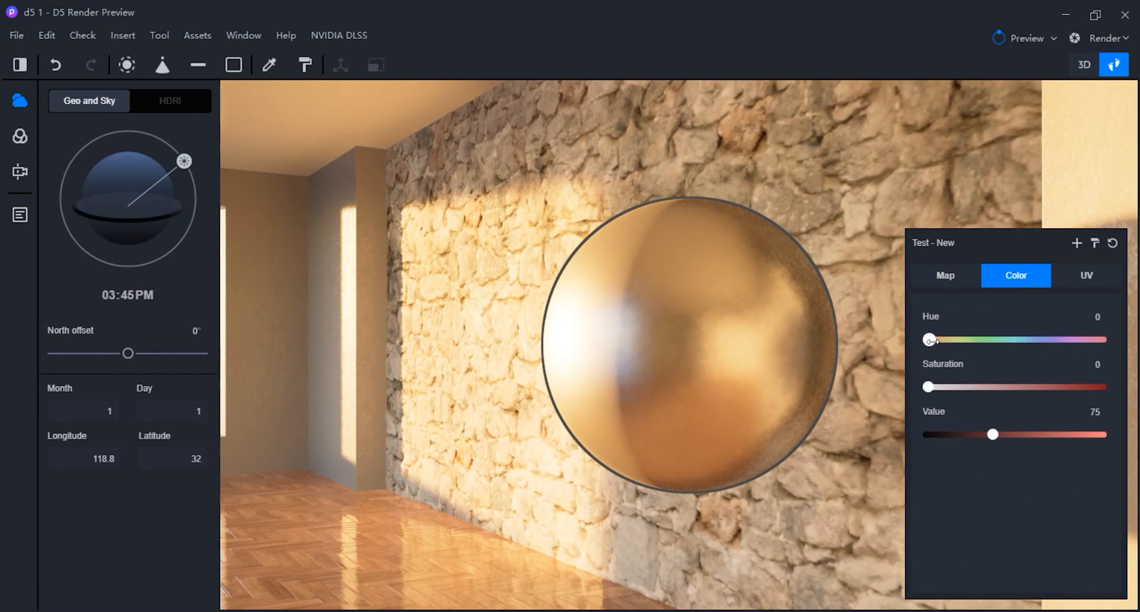
{"action": "left_click_drag", "start_coordinate": [928, 339], "coordinate": [1069, 339]}
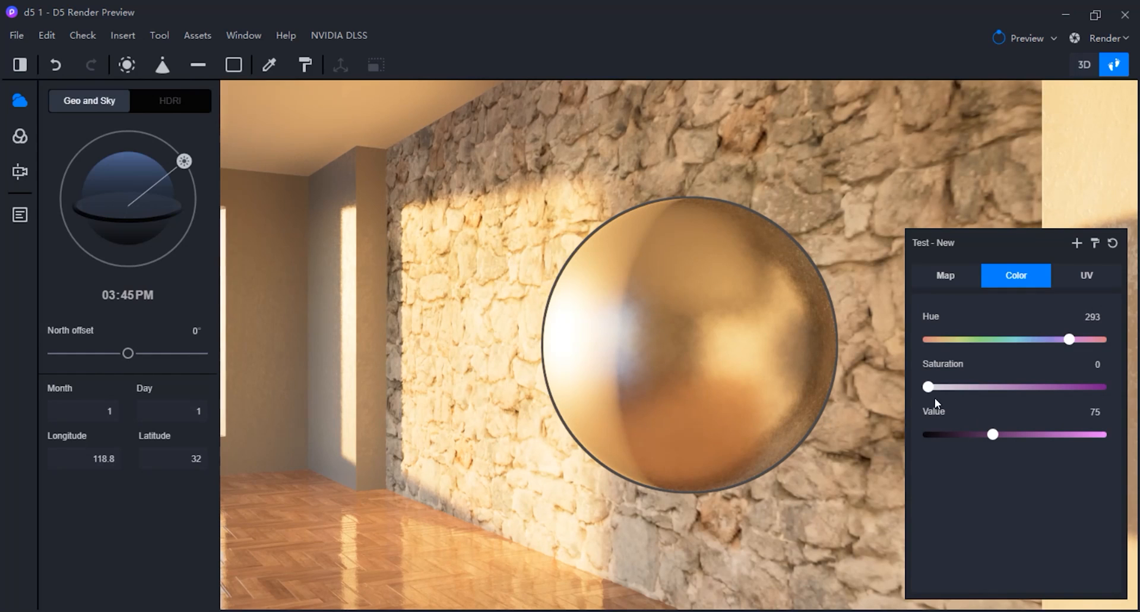
{"action": "left_click_drag", "start_coordinate": [929, 386], "coordinate": [1051, 386]}
{"action": "left_click_drag", "start_coordinate": [1069, 339], "coordinate": [937, 340]}
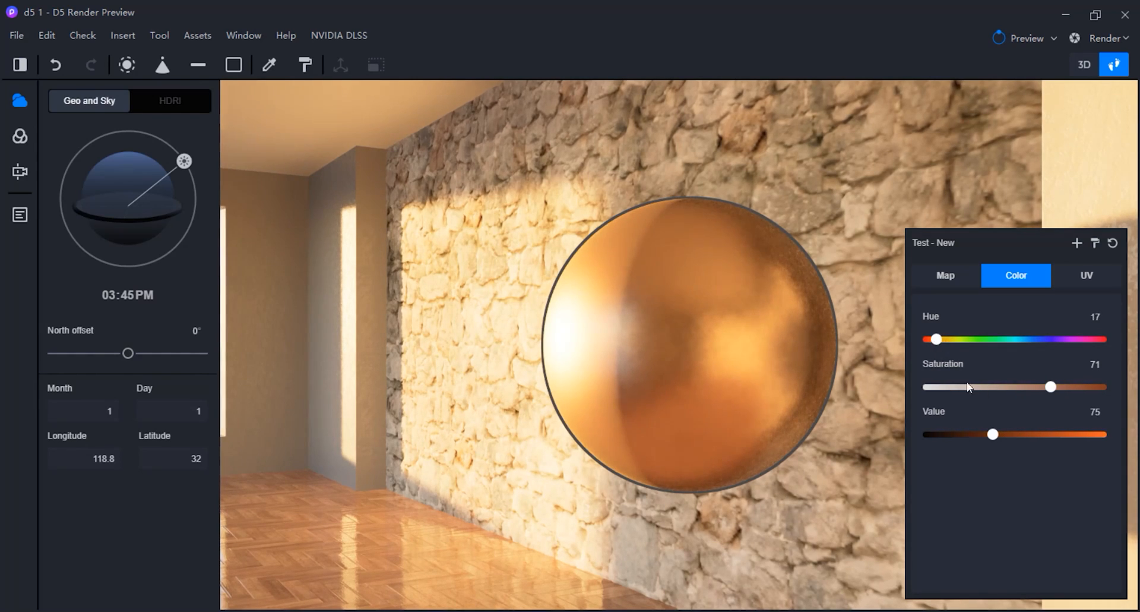
{"action": "left_click_drag", "start_coordinate": [1051, 386], "coordinate": [1058, 387]}
{"action": "mouse_move", "coordinate": [993, 434]}
{"action": "left_mouse_down"}
{"action": "mouse_move", "coordinate": [1017, 435]}
{"action": "mouse_move", "coordinate": [1001, 434]}
{"action": "left_mouse_up"}
Set the UV stretch of the sphere's material to 1 on X and Y
{"action": "left_click", "coordinate": [1088, 285]}
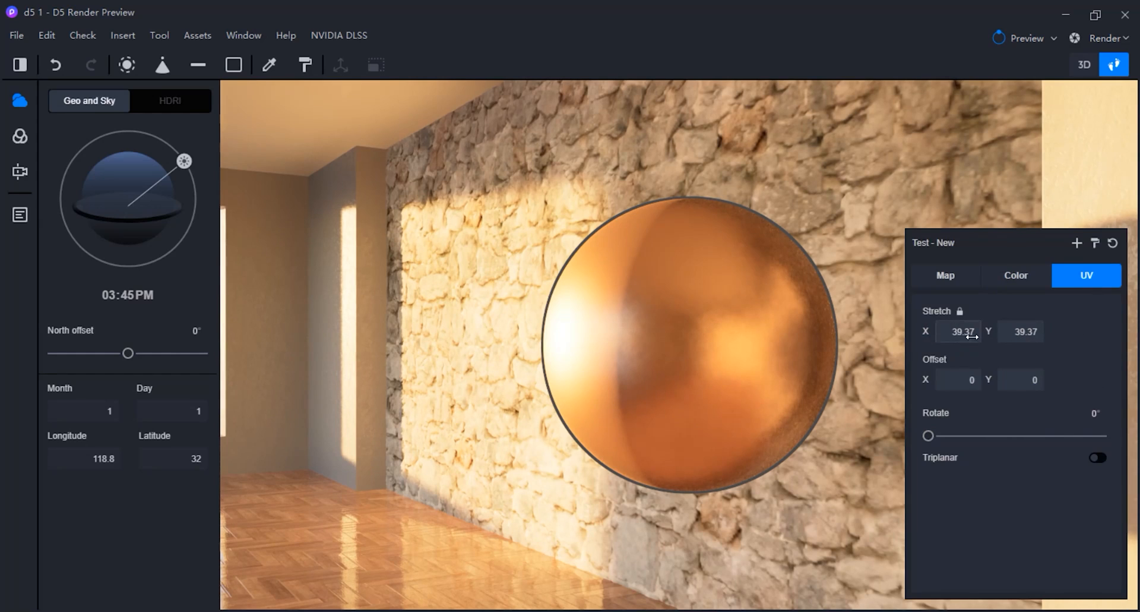
{"action": "left_click", "coordinate": [957, 338]}
{"action": "type", "text": "1"}
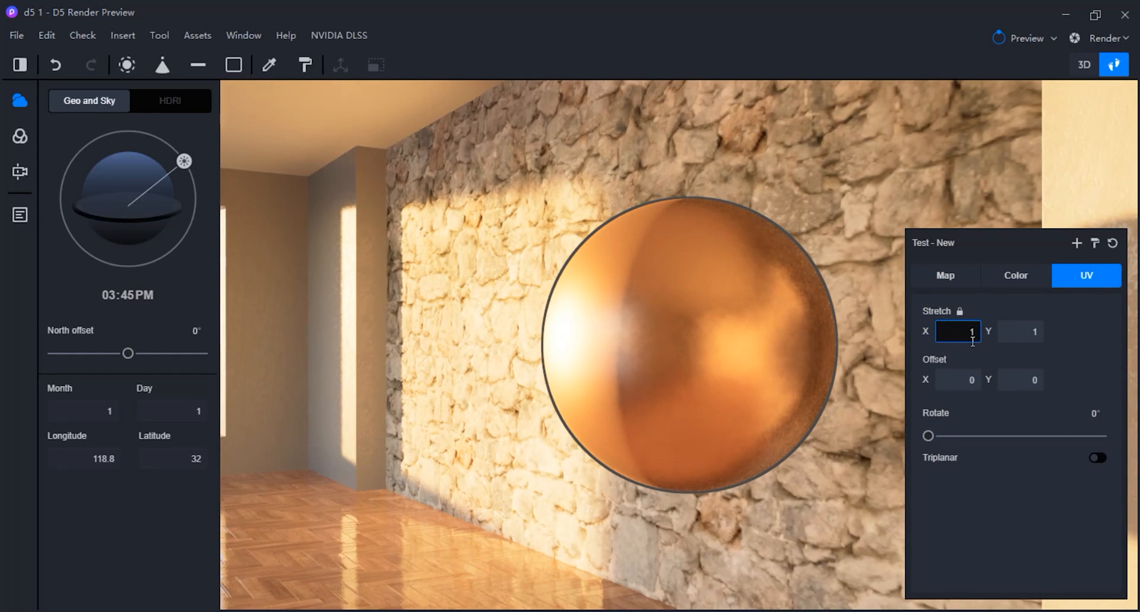
{"action": "key", "text": "Return"}
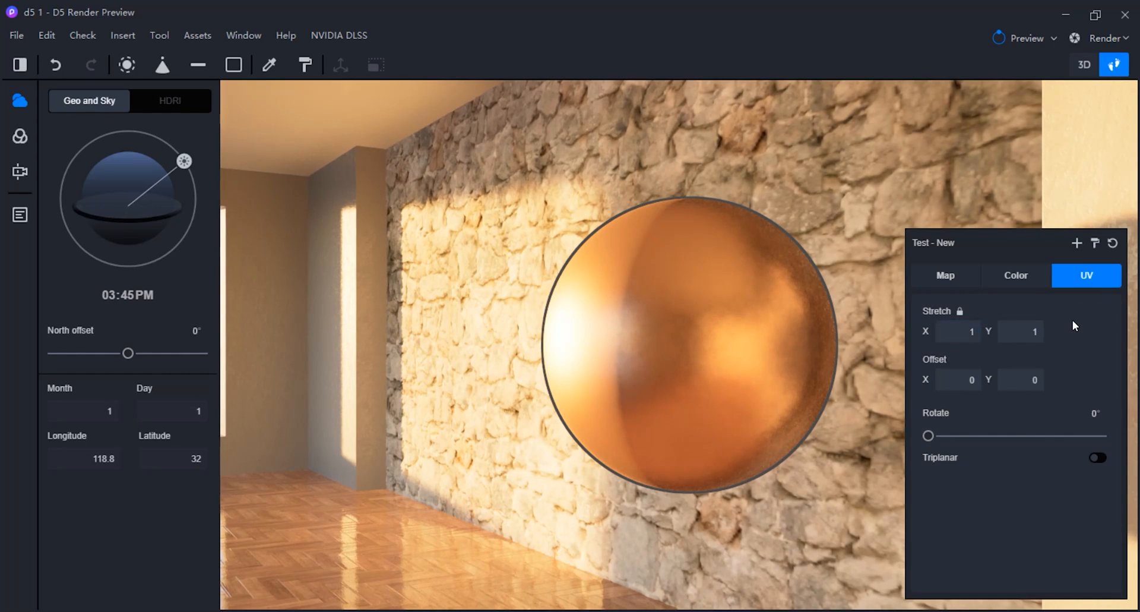
Change the test sphere's material template from Custom to Displacement
{"action": "left_click", "coordinate": [941, 275]}
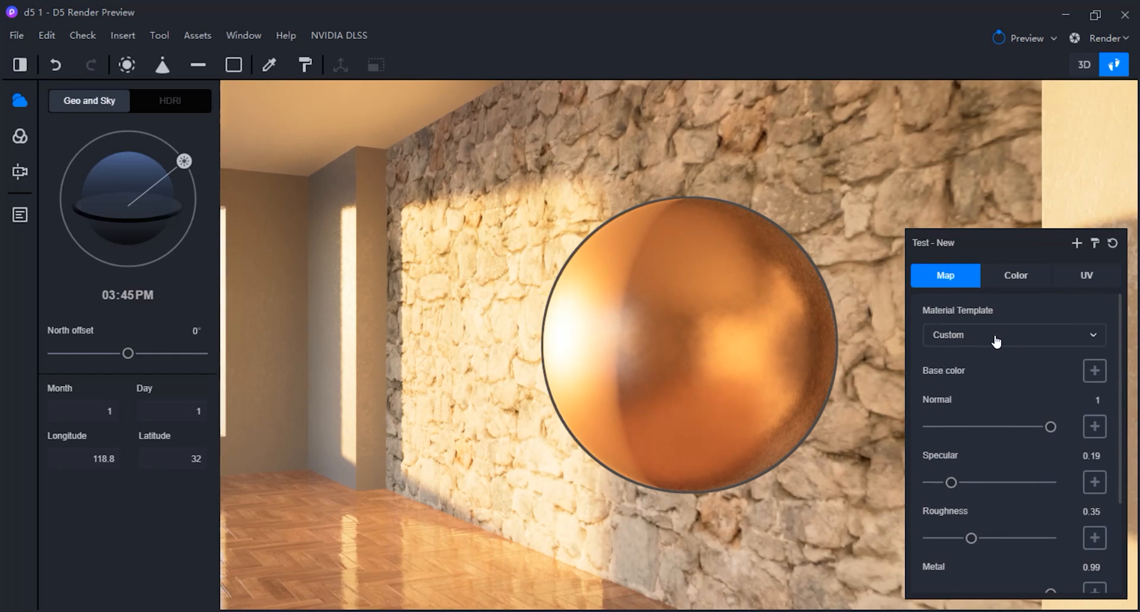
{"action": "left_click", "coordinate": [1059, 341]}
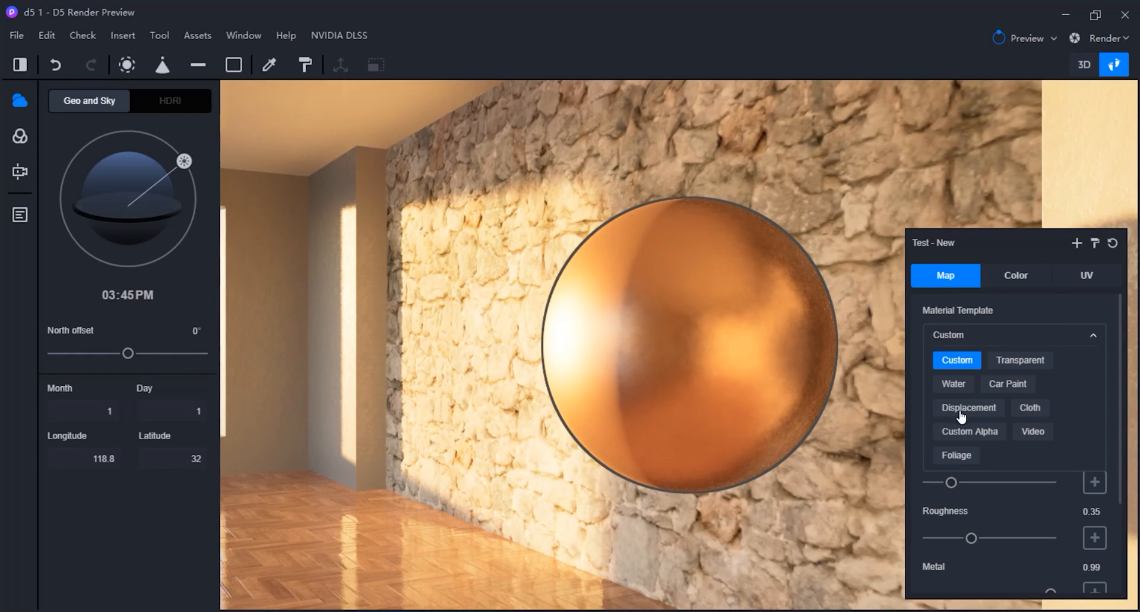
{"action": "left_click", "coordinate": [979, 410]}
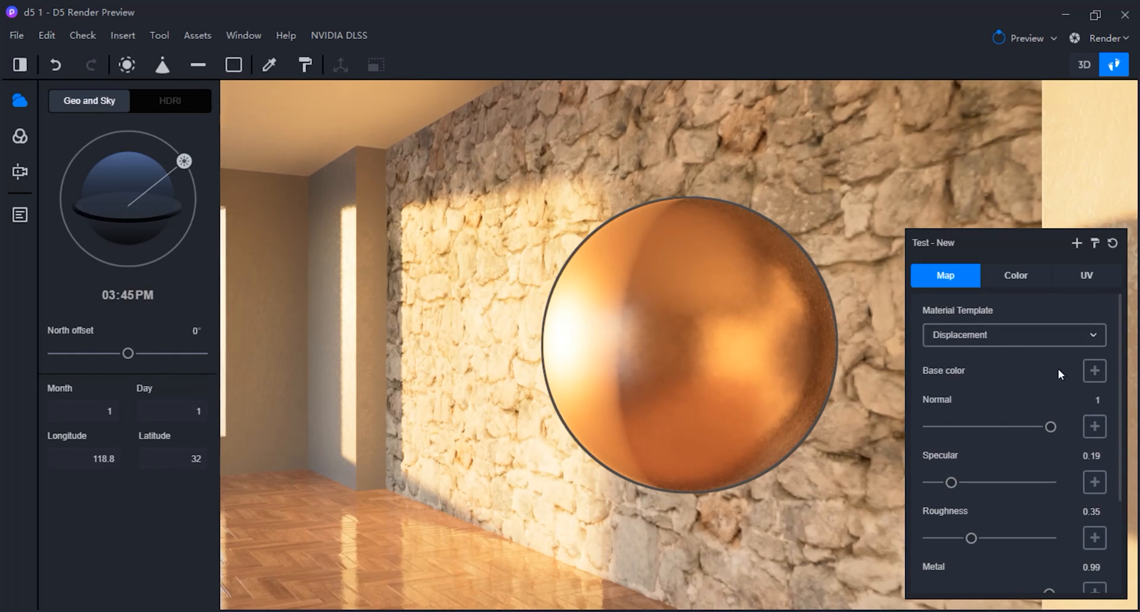
Load damaged_orange_rock_19_93_diffuse.jpg as the sphere material's base color map
{"action": "left_click", "coordinate": [1096, 372]}
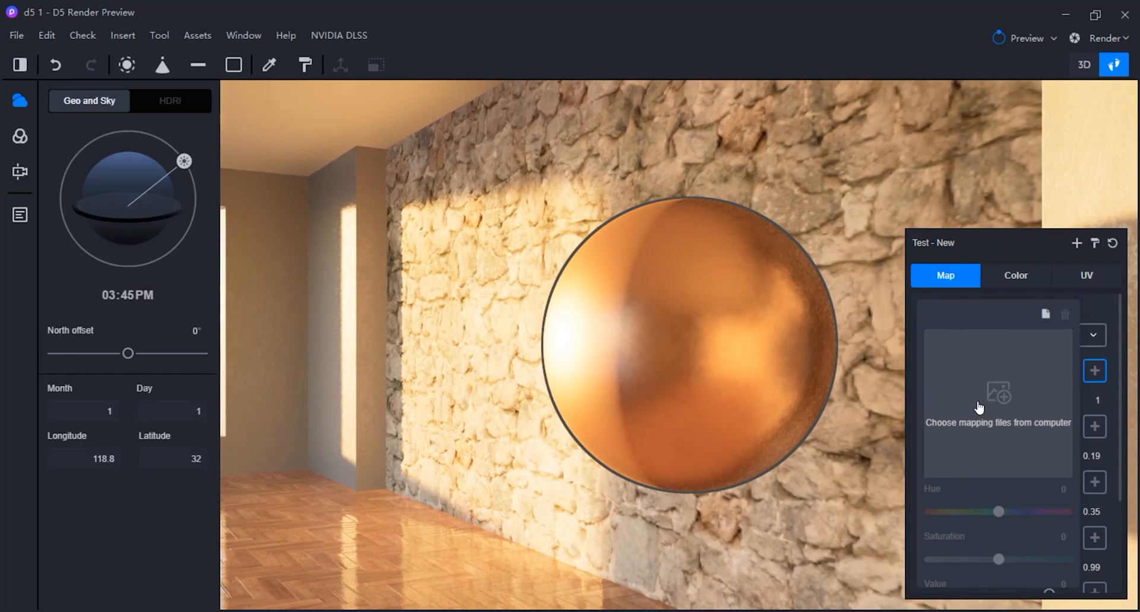
{"action": "left_click", "coordinate": [979, 406]}
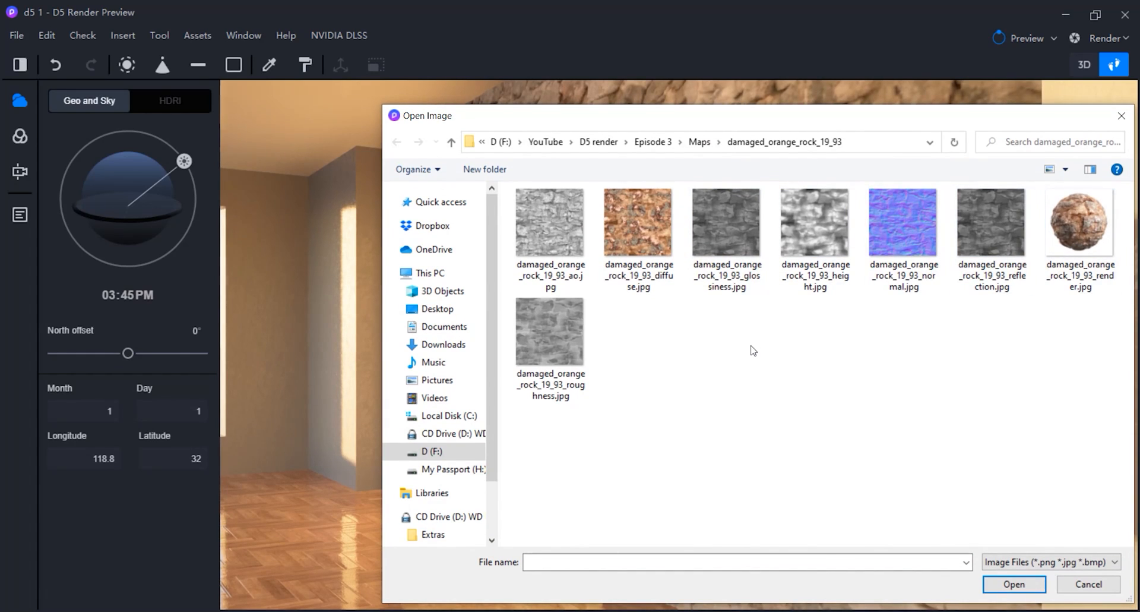
{"action": "left_click", "coordinate": [647, 241]}
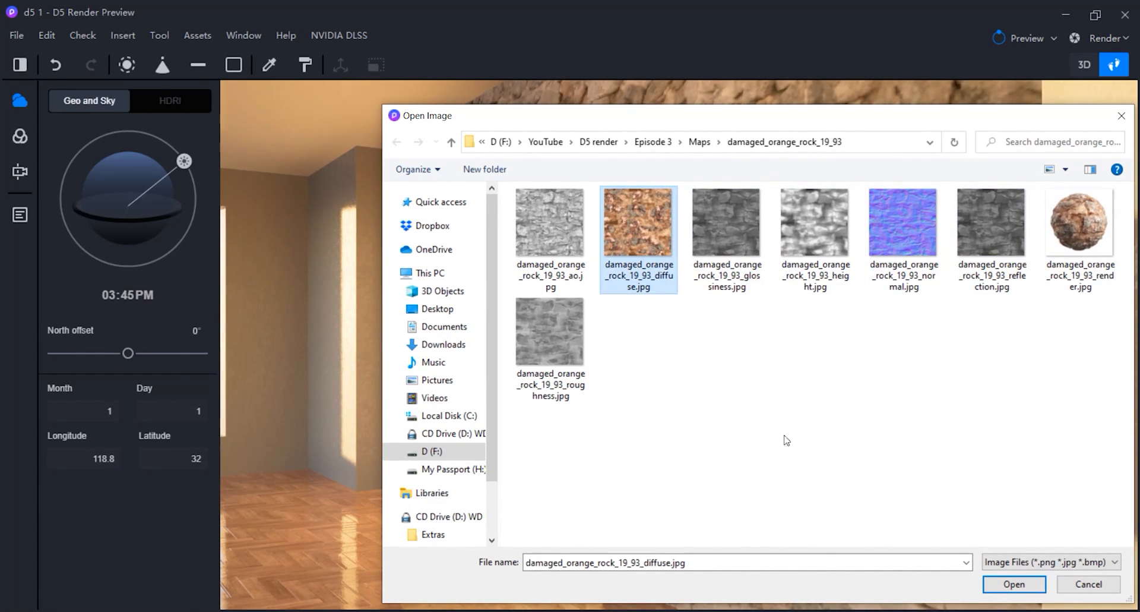
{"action": "left_click", "coordinate": [1013, 584]}
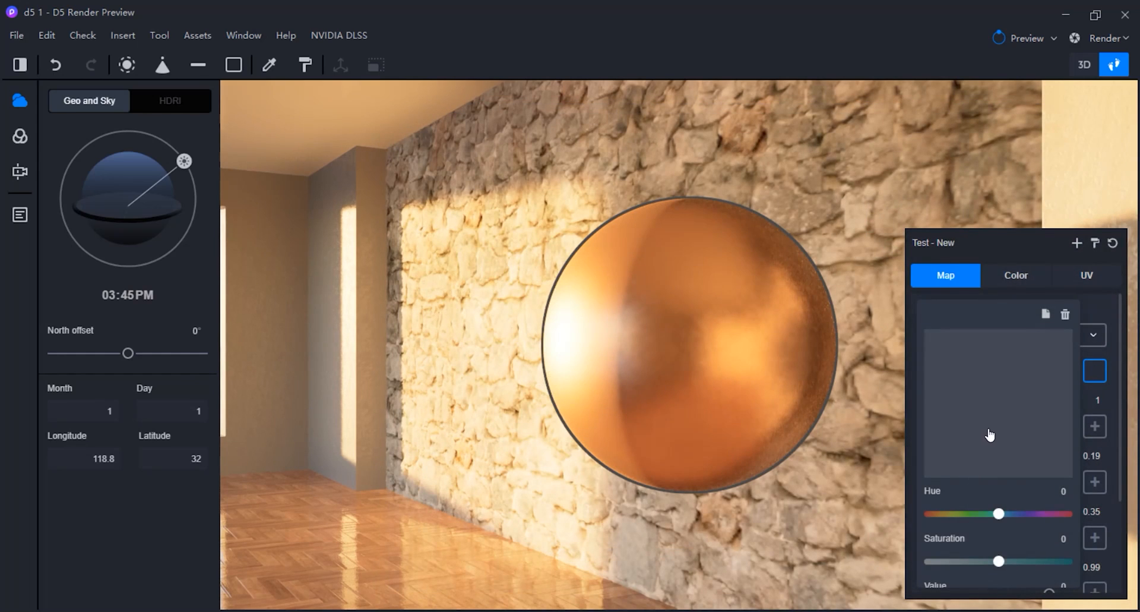
{"action": "left_click", "coordinate": [1113, 397]}
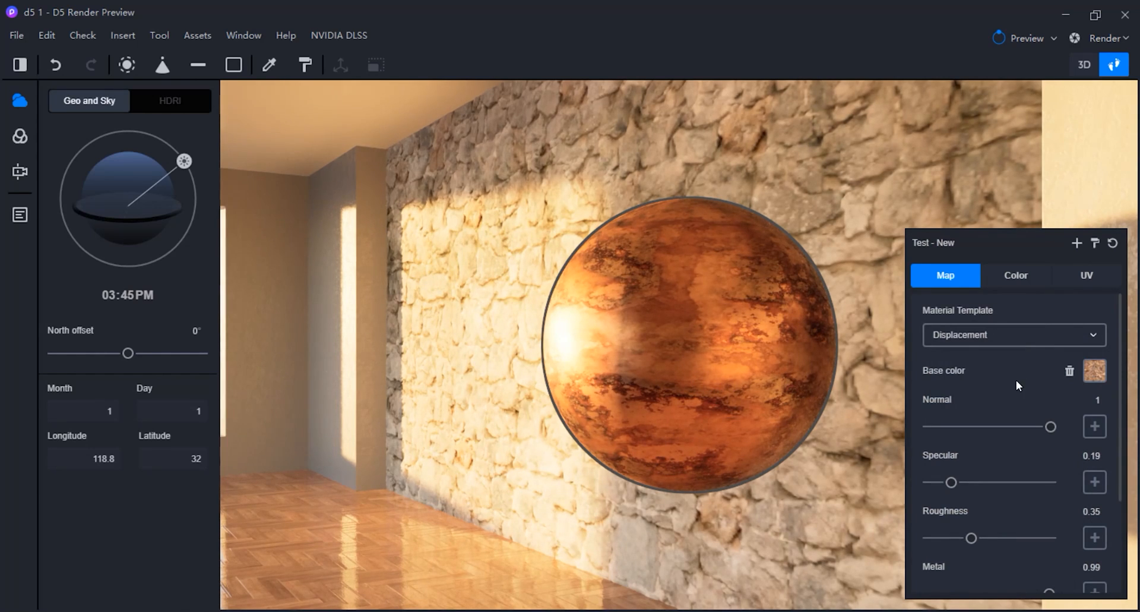
Load damaged_orange_rock_19_93_normal.jpg as the sphere material's normal map, with the Normal strength at 1
{"action": "left_click", "coordinate": [1095, 426]}
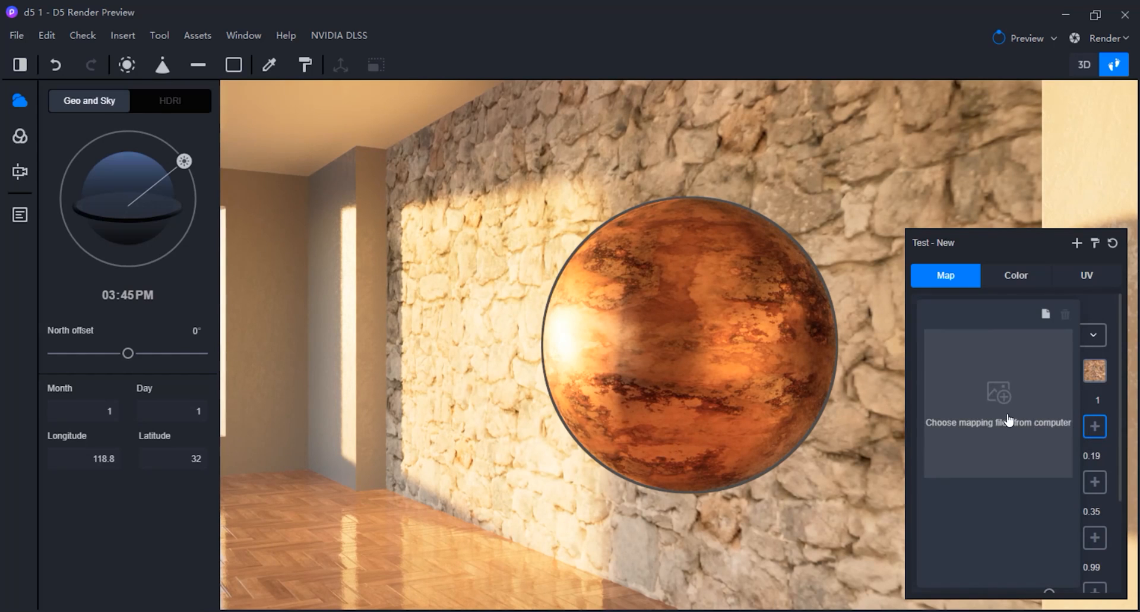
{"action": "left_click", "coordinate": [1010, 420]}
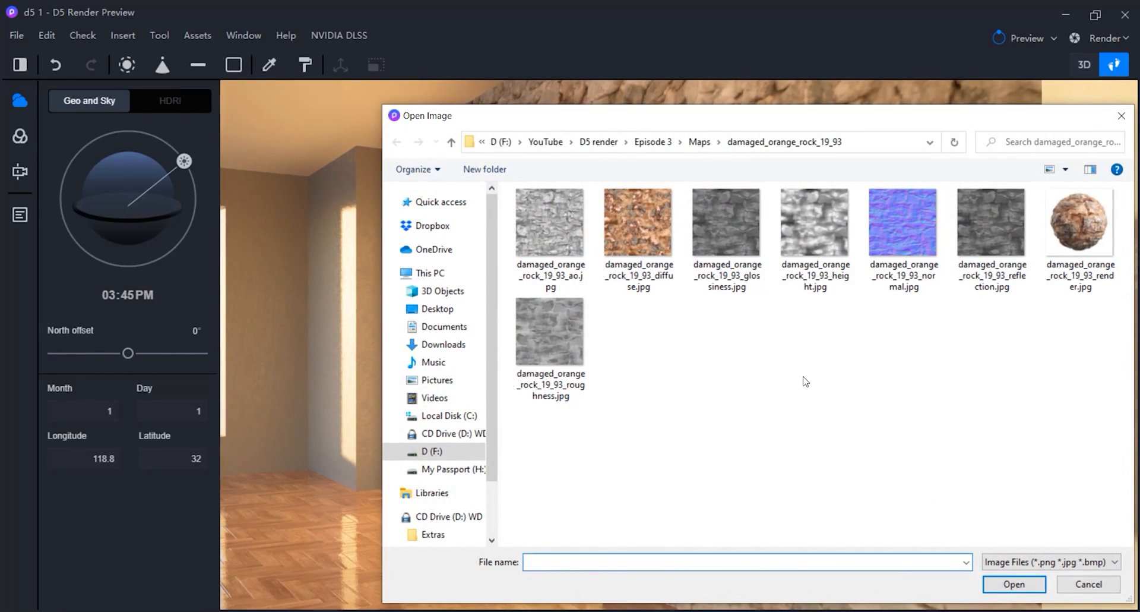
{"action": "left_click", "coordinate": [903, 237]}
{"action": "left_click", "coordinate": [1010, 584]}
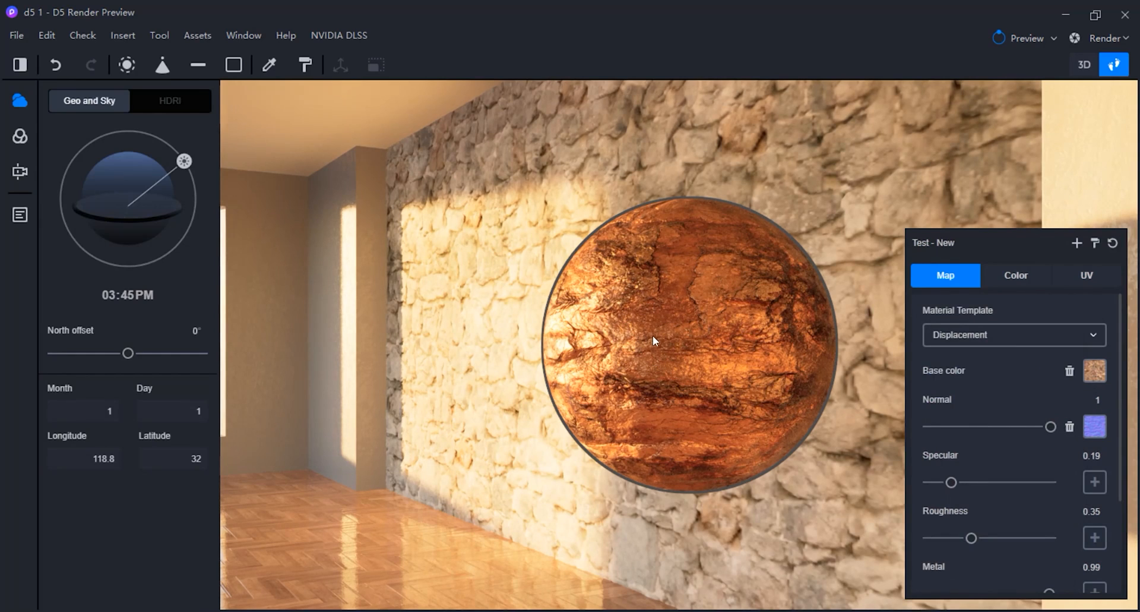
{"action": "mouse_move", "coordinate": [1050, 427]}
{"action": "left_mouse_down"}
{"action": "mouse_move", "coordinate": [929, 427]}
{"action": "mouse_move", "coordinate": [1065, 435]}
{"action": "left_mouse_up"}
Load damaged_orange_rock_19_93_glossiness.jpg as the specular map and raise Specular to 0.91
{"action": "left_click", "coordinate": [1096, 484]}
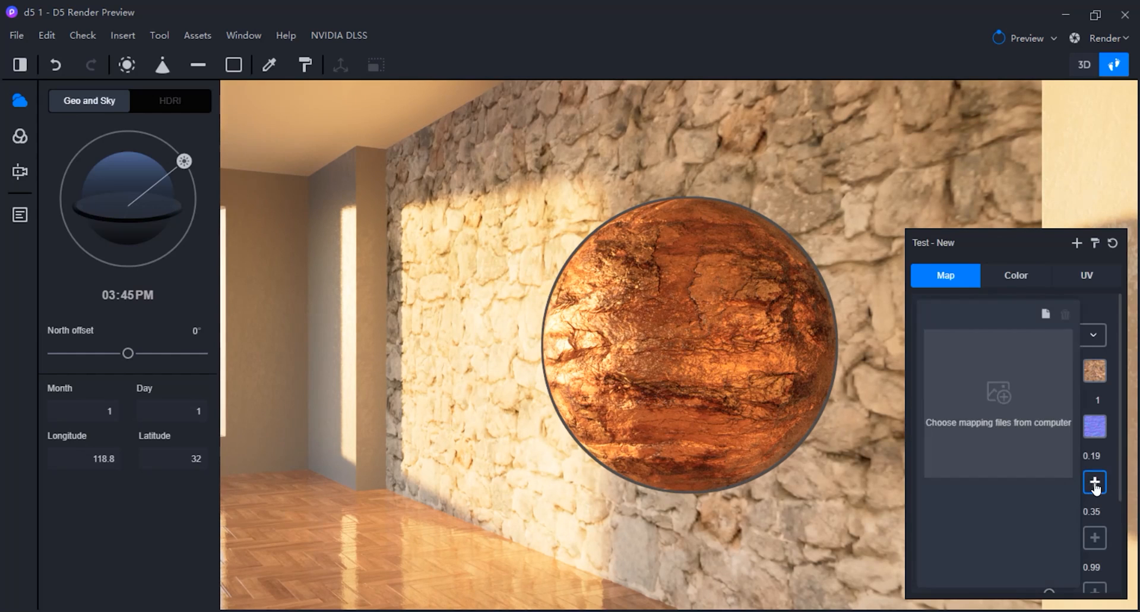
{"action": "left_click", "coordinate": [1010, 434]}
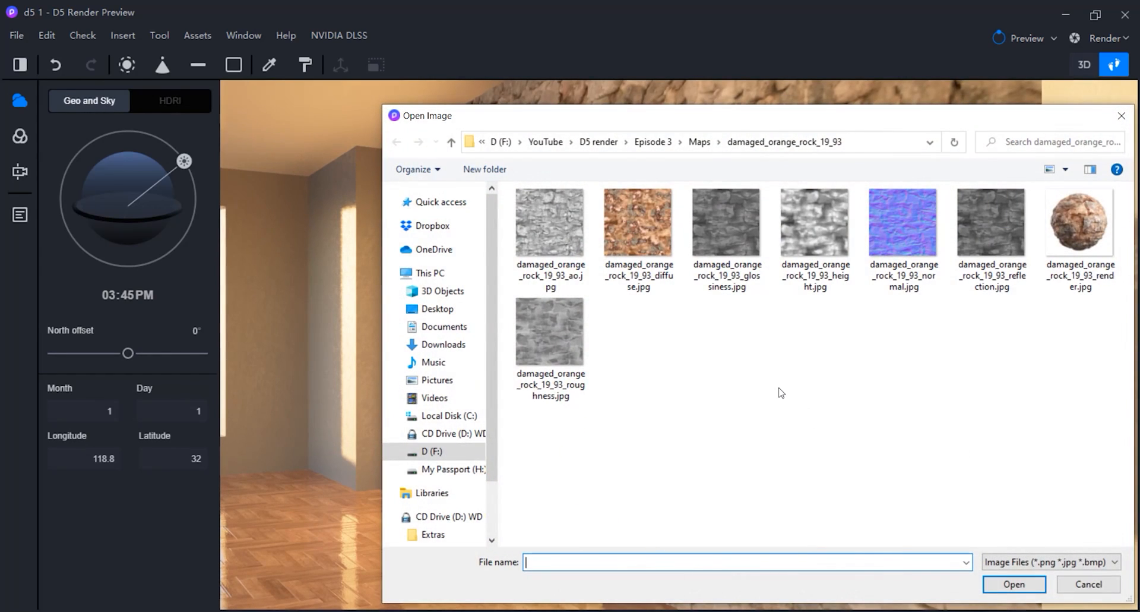
{"action": "left_click", "coordinate": [739, 244]}
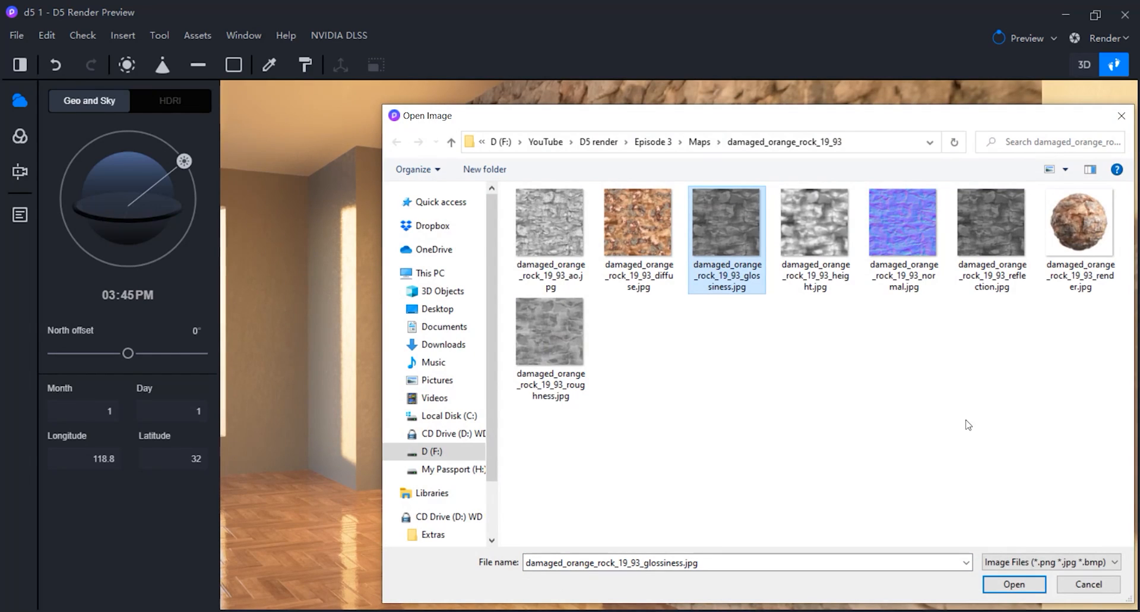
{"action": "left_click", "coordinate": [1013, 584]}
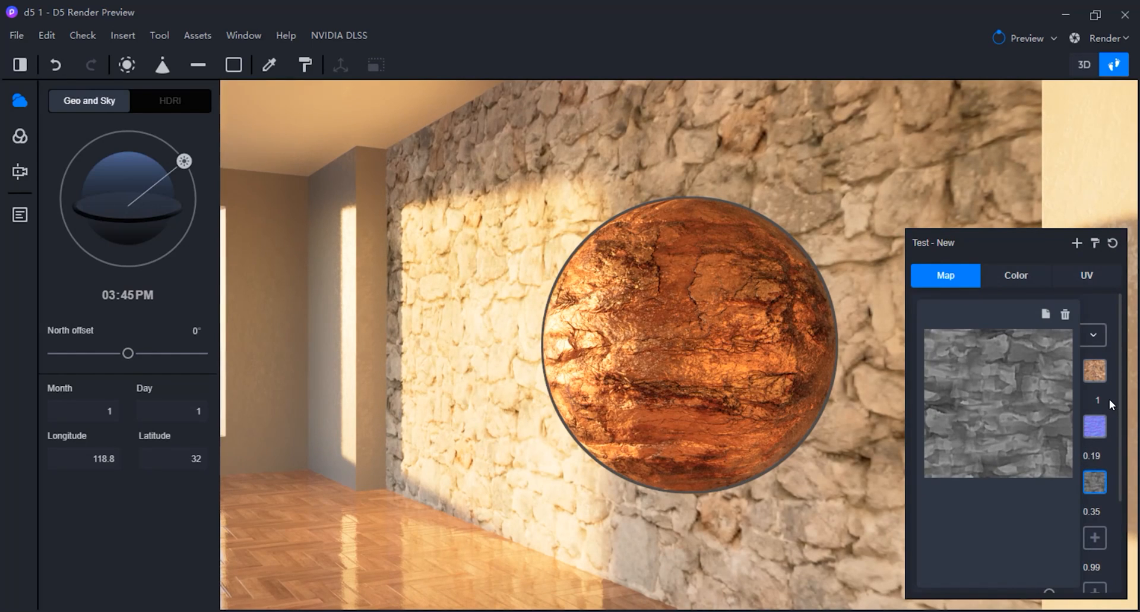
{"action": "left_click_drag", "start_coordinate": [949, 482], "coordinate": [1039, 481]}
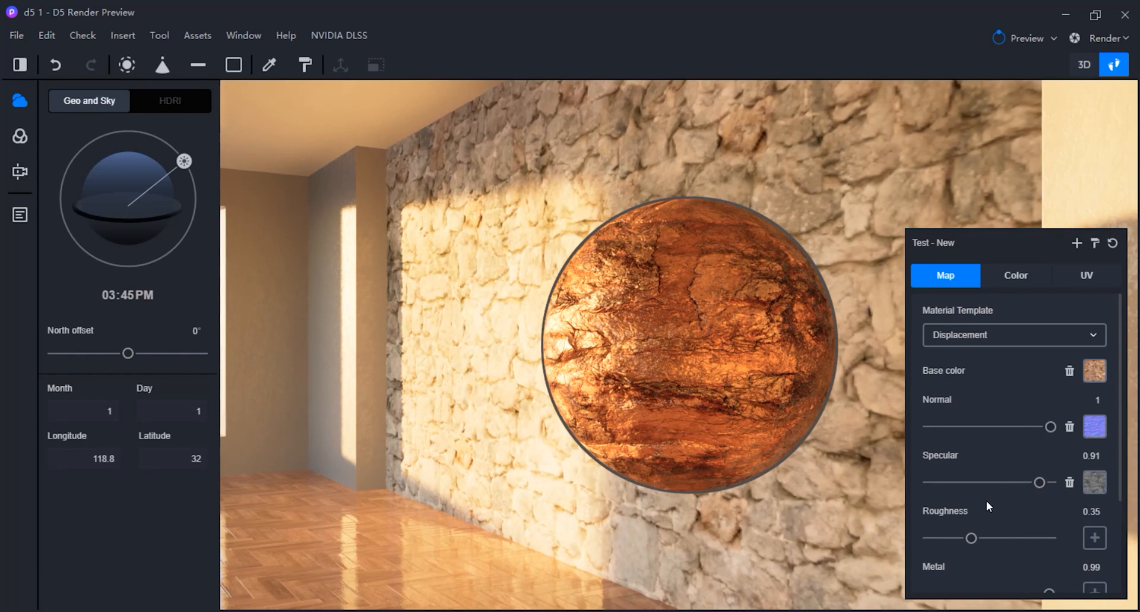
Load damaged_orange_rock_19_93_roughness.jpg as the sphere material's roughness map
{"action": "left_click", "coordinate": [1094, 537]}
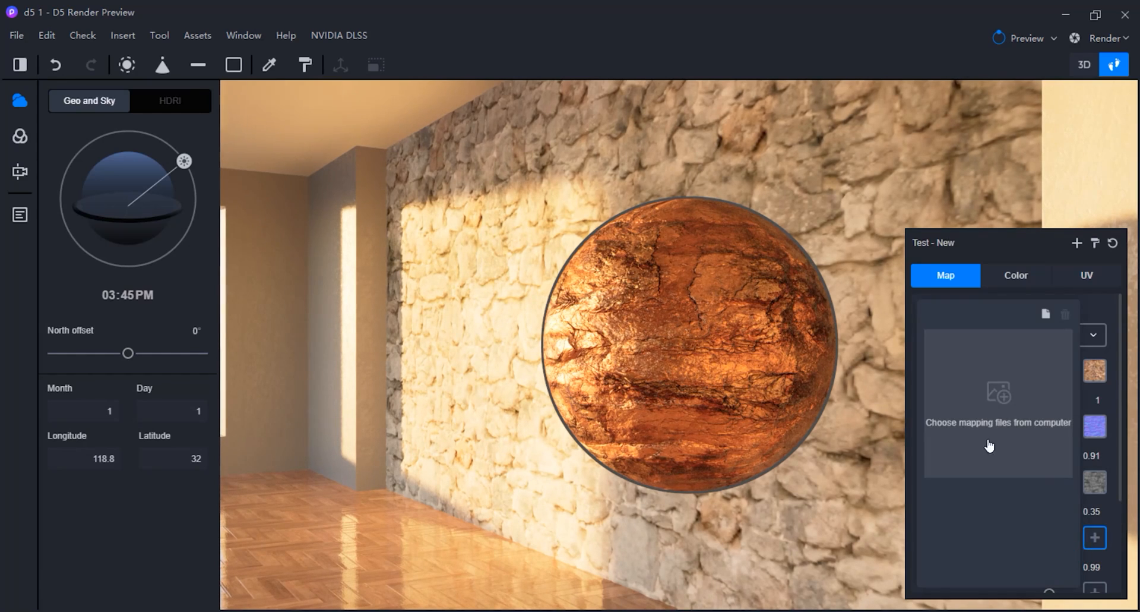
{"action": "left_click", "coordinate": [989, 445]}
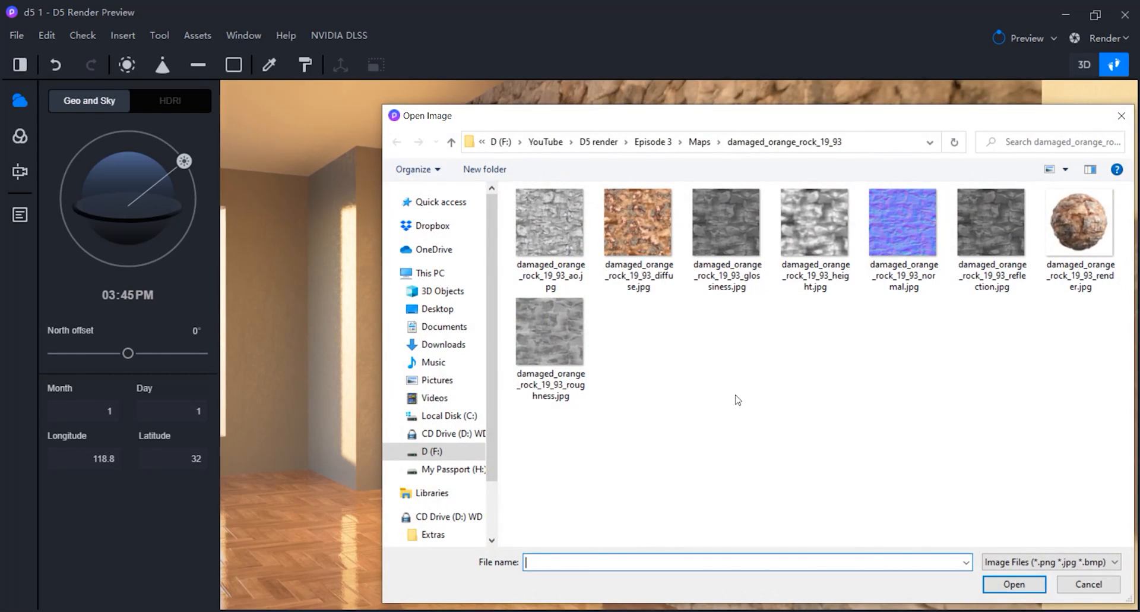
{"action": "left_click", "coordinate": [580, 342]}
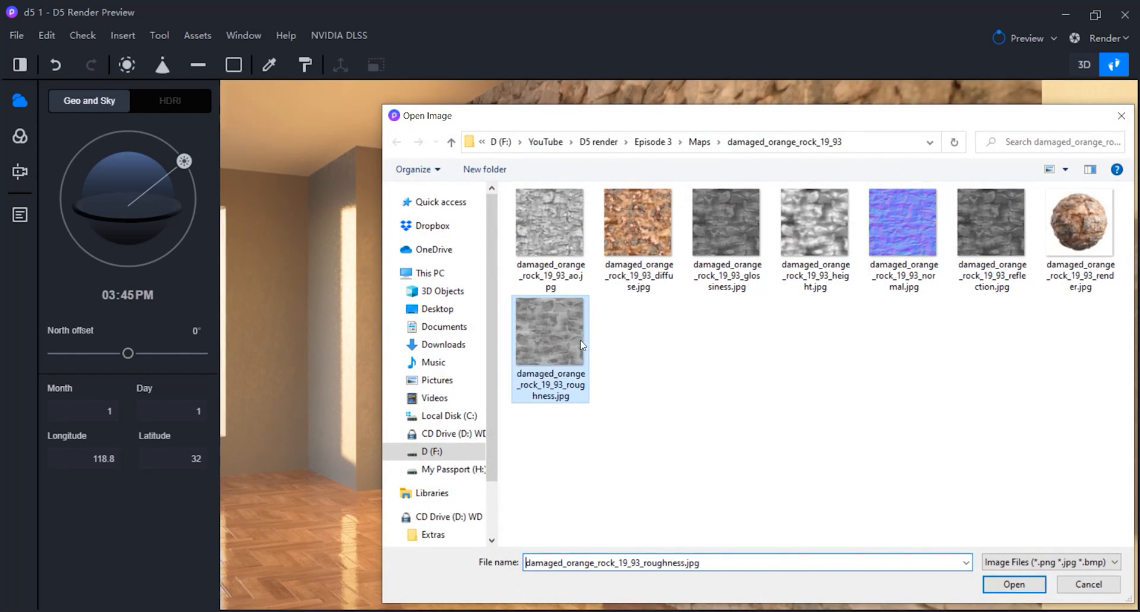
{"action": "left_click", "coordinate": [1031, 586]}
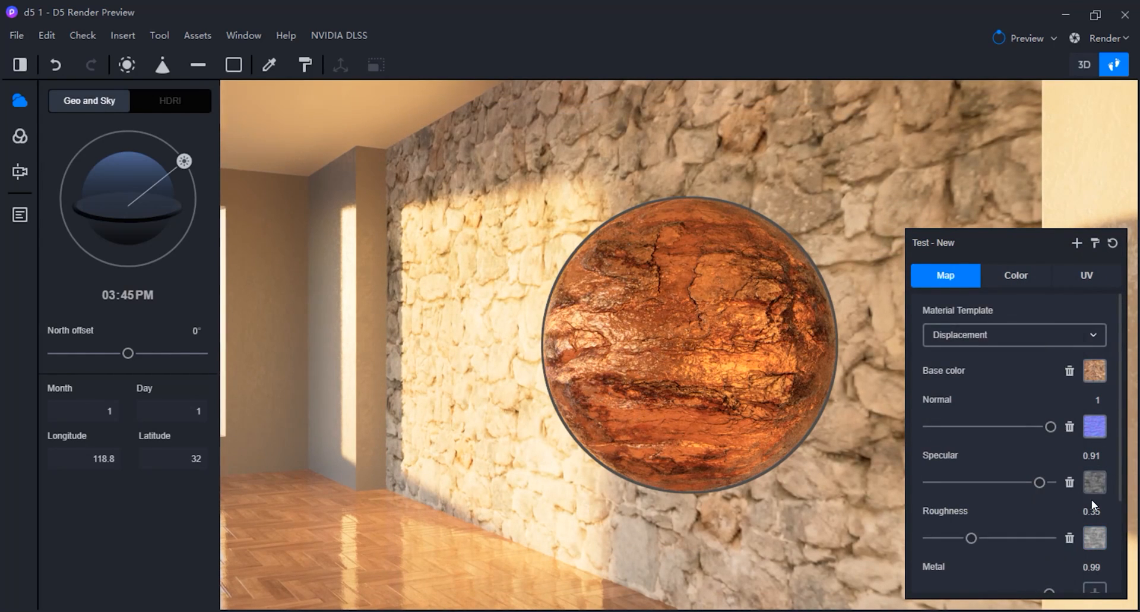
Test low and high Roughness on the rock sphere, ending at 0.91, and lower Metal to 0
{"action": "left_click_drag", "start_coordinate": [1008, 537], "coordinate": [1061, 546]}
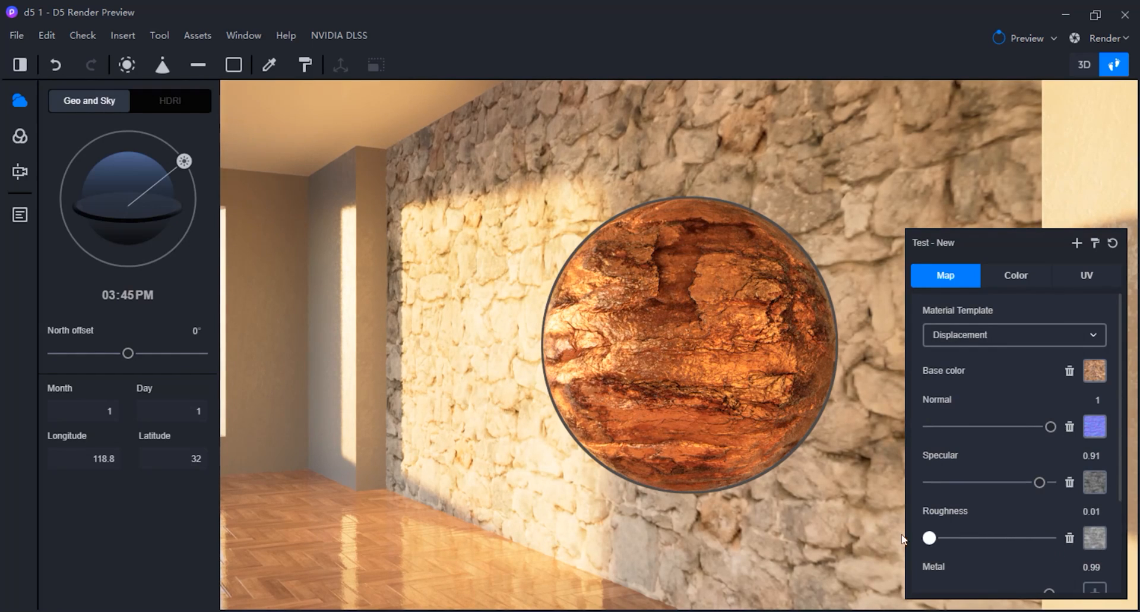
{"action": "mouse_move", "coordinate": [1050, 538]}
{"action": "left_mouse_down"}
{"action": "mouse_move", "coordinate": [1023, 539]}
{"action": "mouse_move", "coordinate": [1036, 538]}
{"action": "left_mouse_up"}
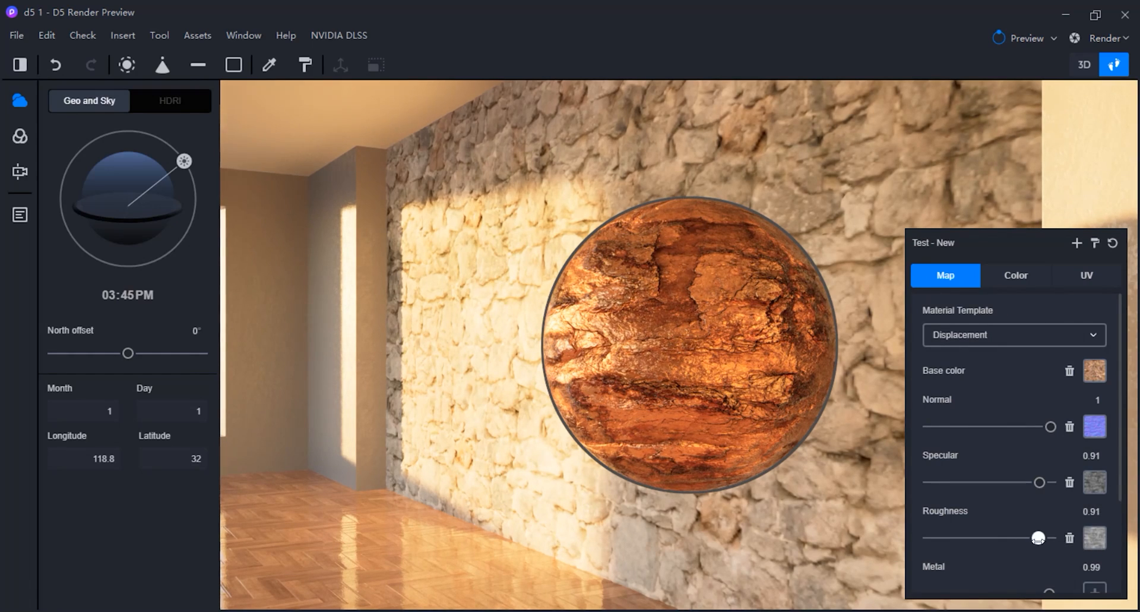
{"action": "left_click_drag", "start_coordinate": [1037, 538], "coordinate": [1039, 538]}
{"action": "left_click_drag", "start_coordinate": [1120, 485], "coordinate": [1127, 562]}
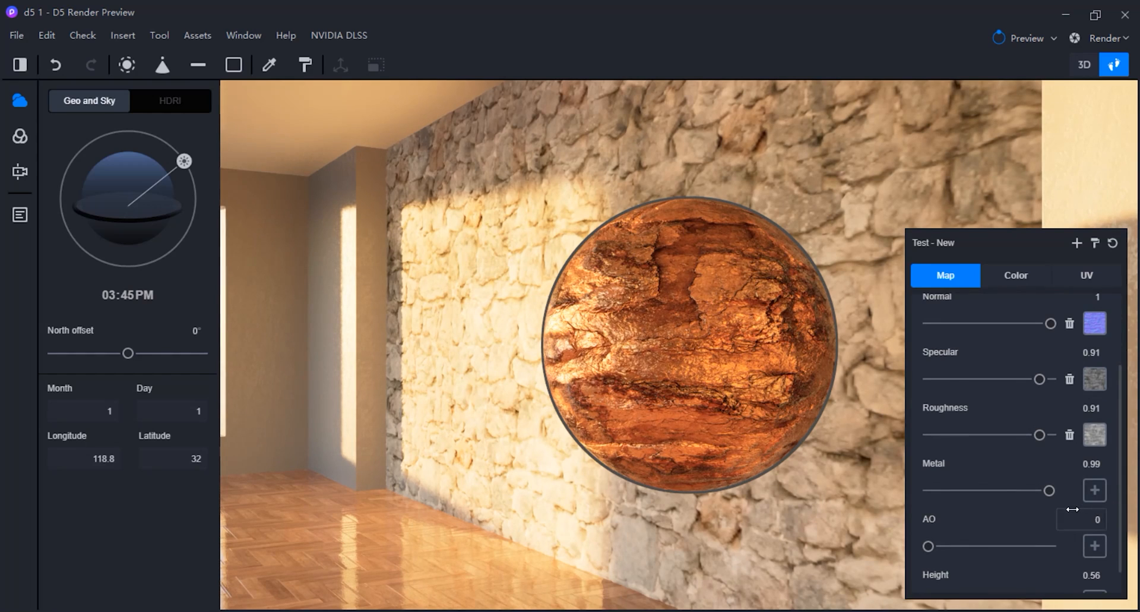
{"action": "left_click_drag", "start_coordinate": [1048, 491], "coordinate": [922, 495]}
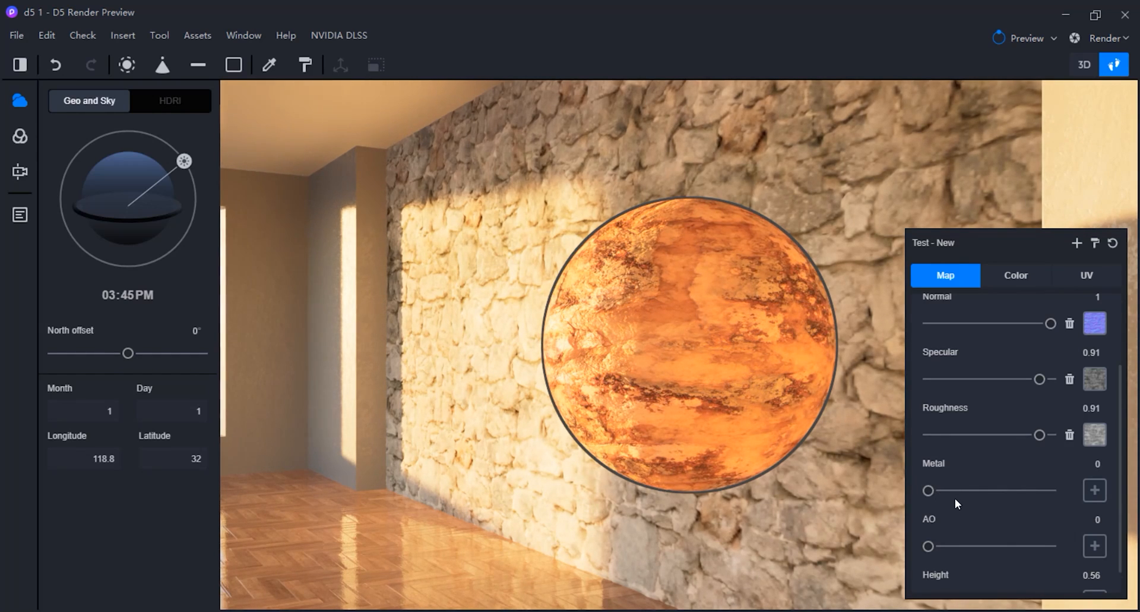
Load damaged_orange_rock_19_93_ao.jpg as the AO map, and compare AO at 0 and 1, ending at 1
{"action": "left_click", "coordinate": [1095, 545]}
{"action": "left_click", "coordinate": [983, 400]}
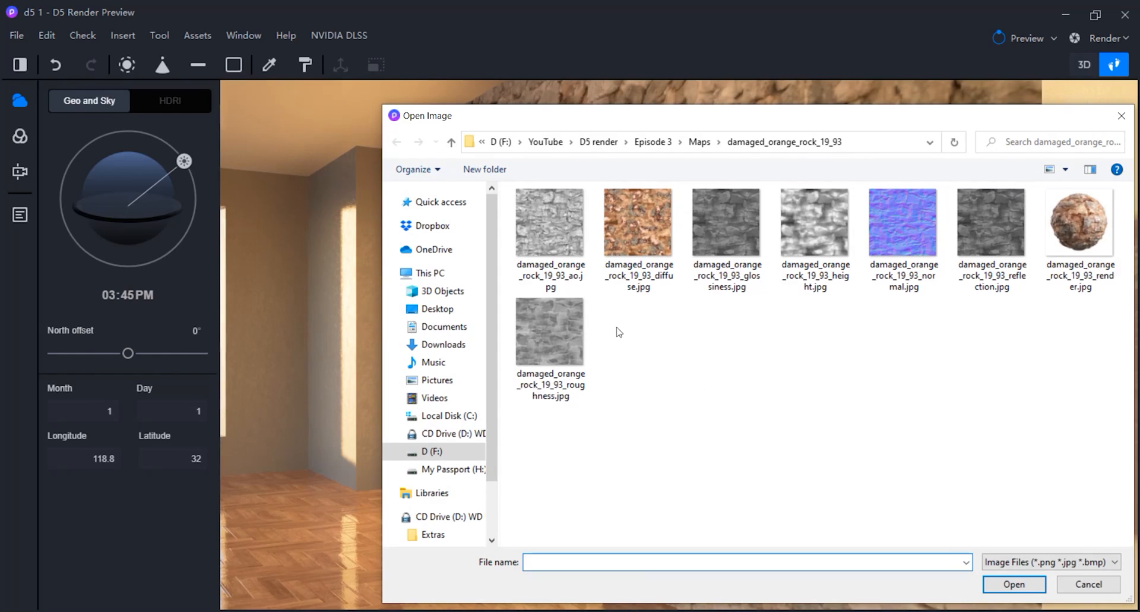
{"action": "left_click", "coordinate": [552, 231]}
{"action": "left_click", "coordinate": [1006, 581]}
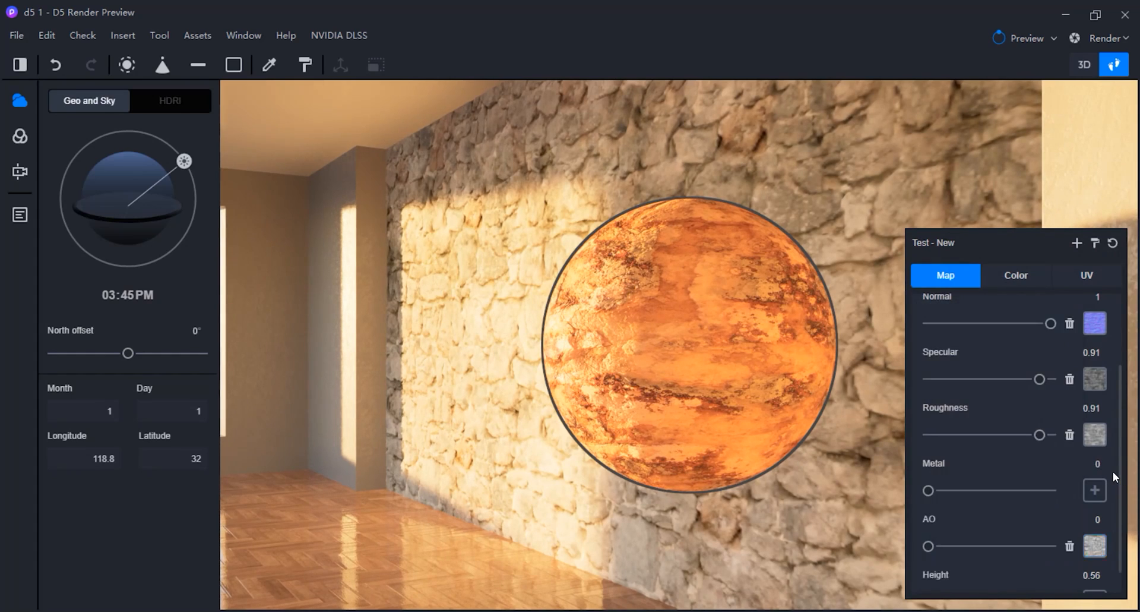
{"action": "left_click_drag", "start_coordinate": [928, 545], "coordinate": [1050, 546]}
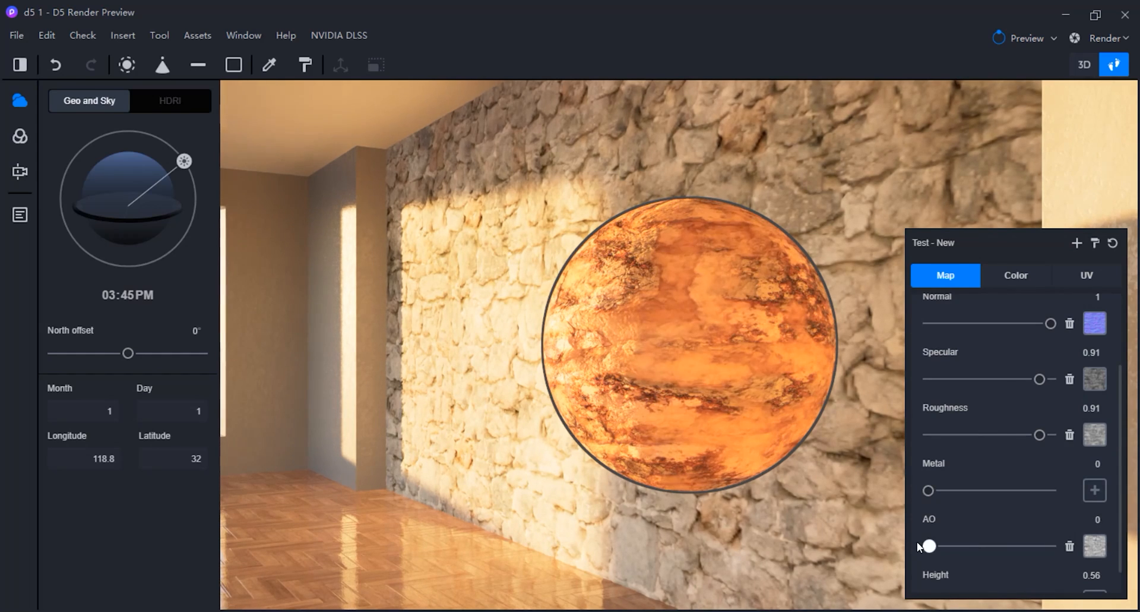
{"action": "left_click_drag", "start_coordinate": [917, 541], "coordinate": [1081, 541]}
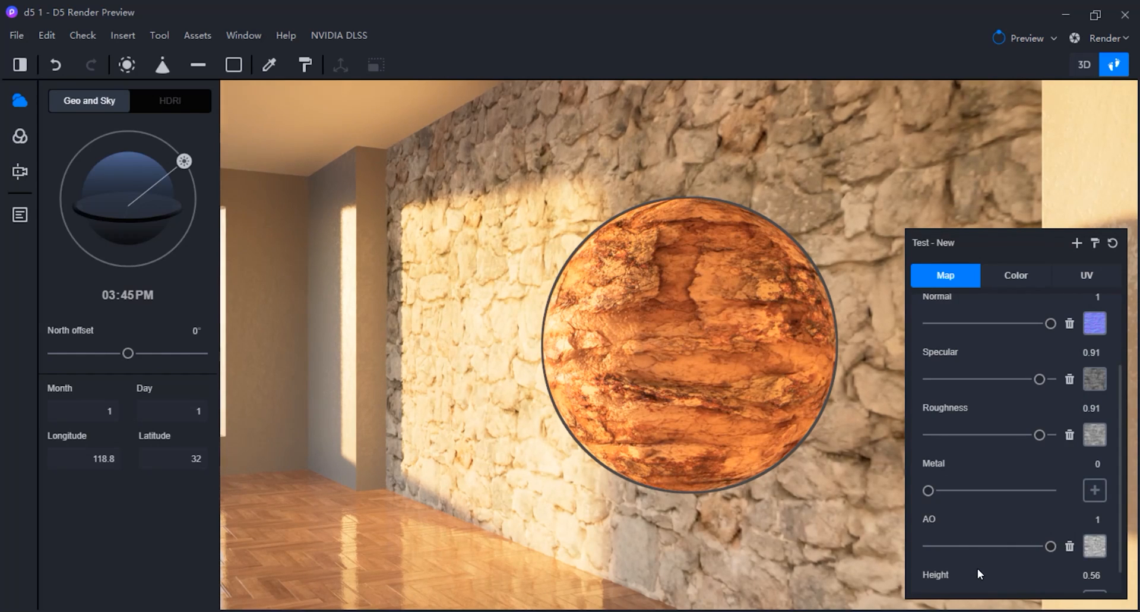
Load damaged_orange_rock_19_93_height.jpg as the sphere material's height map
{"action": "scroll", "coordinate": [979, 572], "scroll_direction": "down", "scroll_amount": 1}
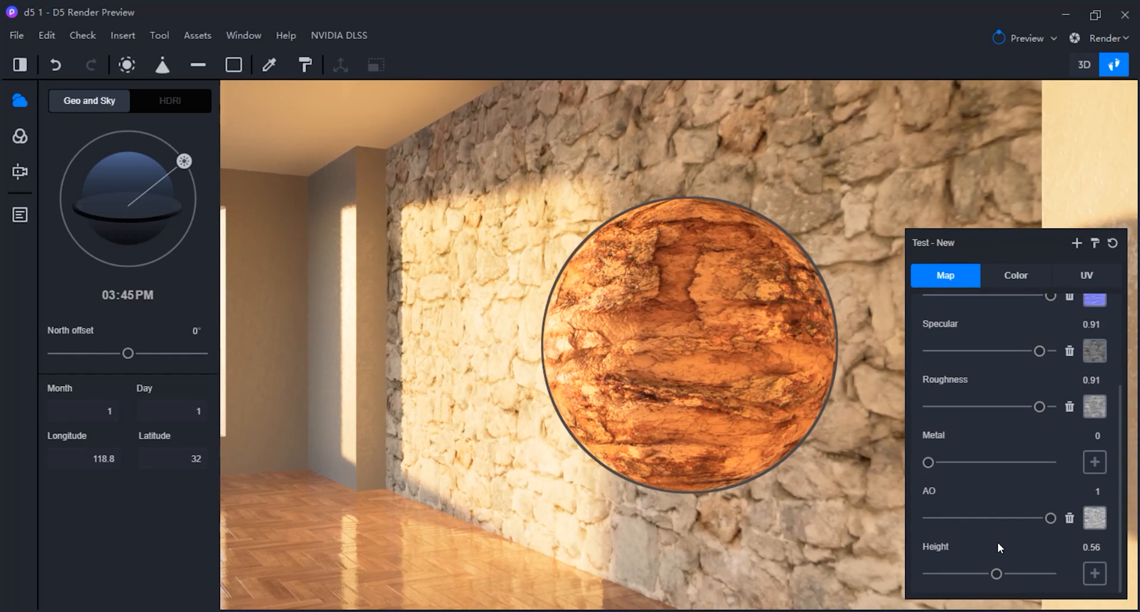
{"action": "left_click", "coordinate": [1094, 574]}
{"action": "left_click", "coordinate": [988, 426]}
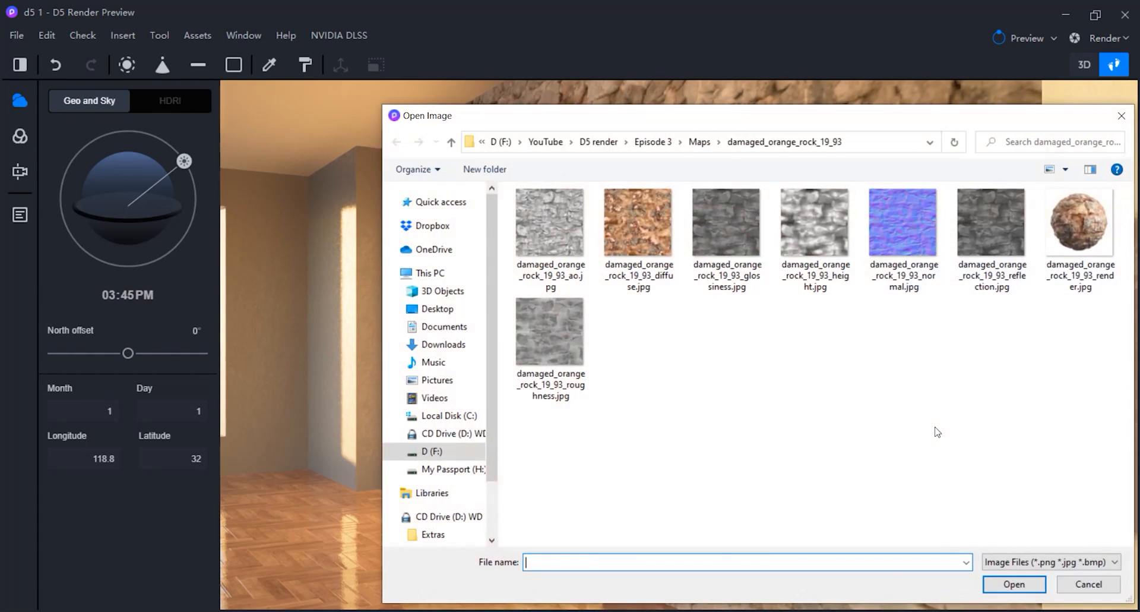
{"action": "left_click", "coordinate": [815, 223]}
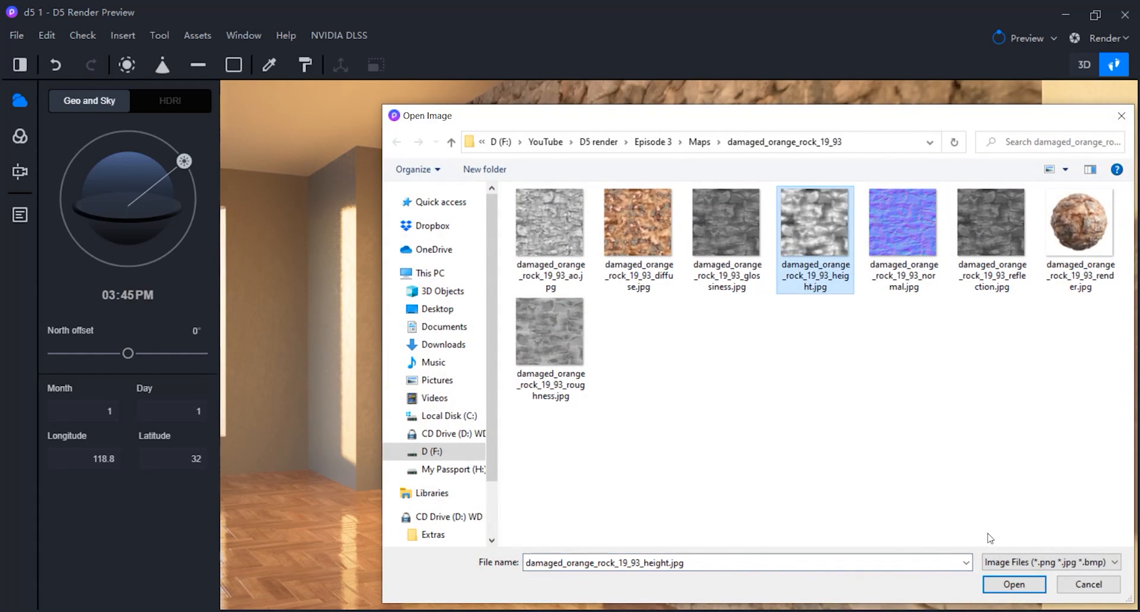
{"action": "left_click", "coordinate": [1016, 583]}
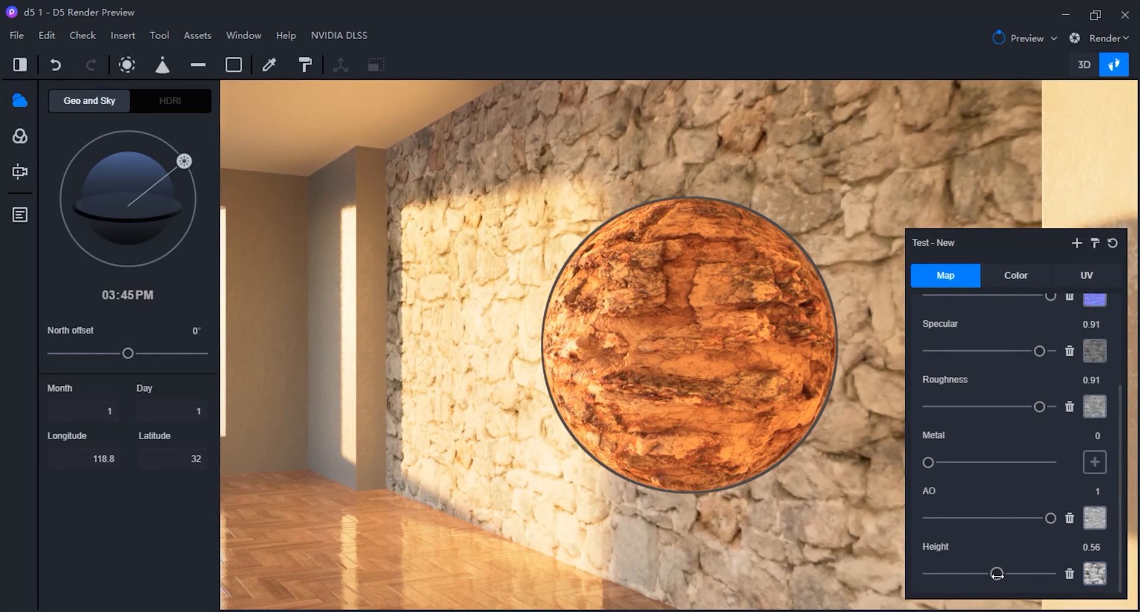
Test the rock's displacement Height at 1 and 0.69, ending at 0.56
{"action": "left_click_drag", "start_coordinate": [1000, 574], "coordinate": [1055, 571]}
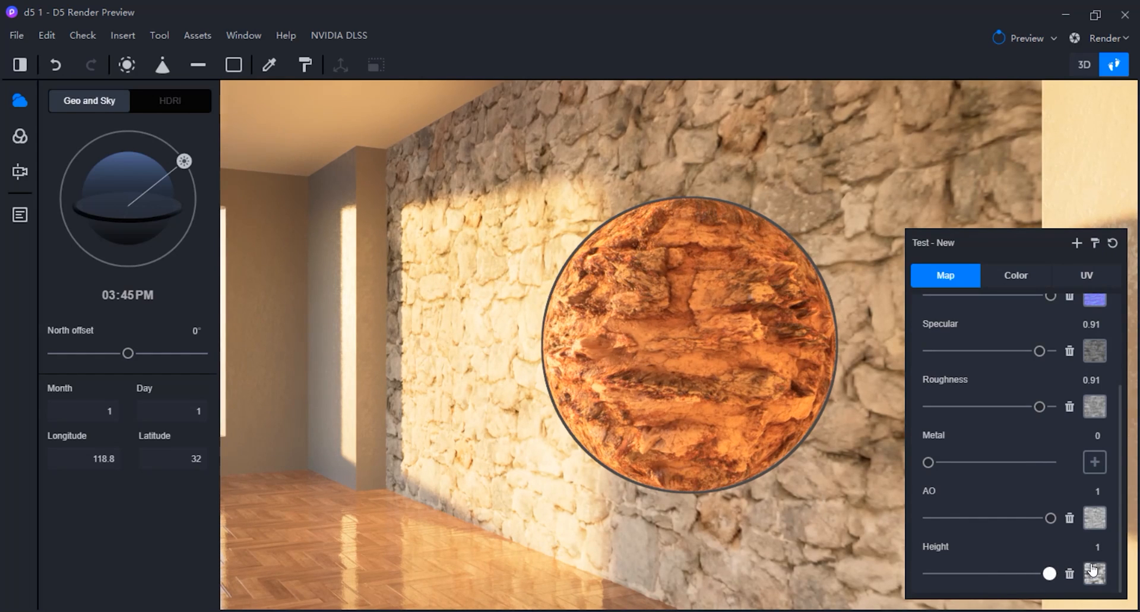
{"action": "left_click_drag", "start_coordinate": [1049, 573], "coordinate": [1013, 573]}
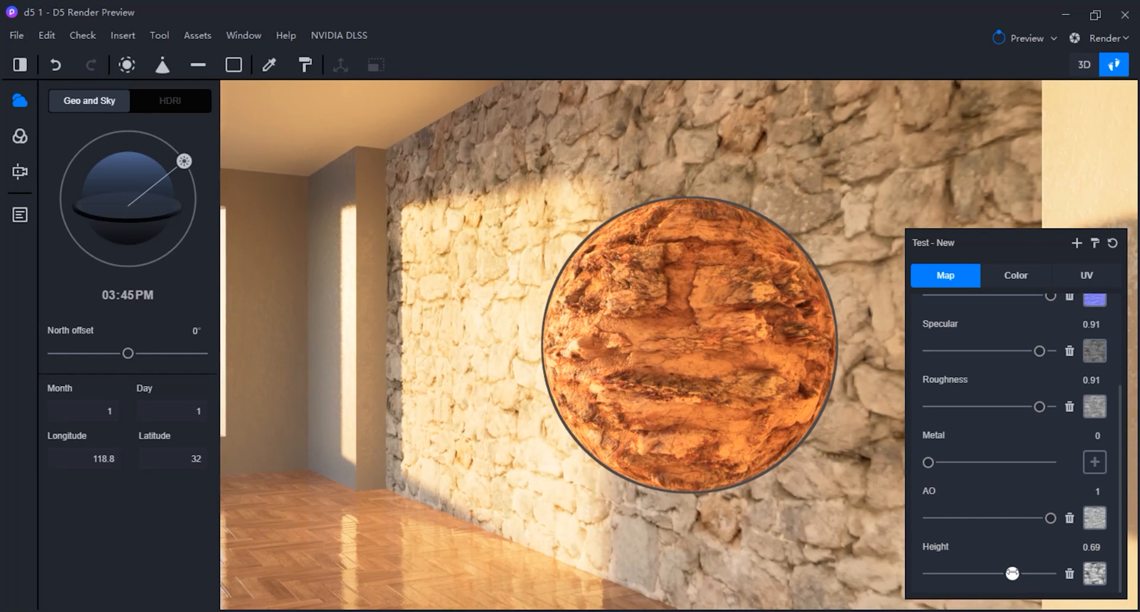
{"action": "double_click", "coordinate": [1099, 548]}
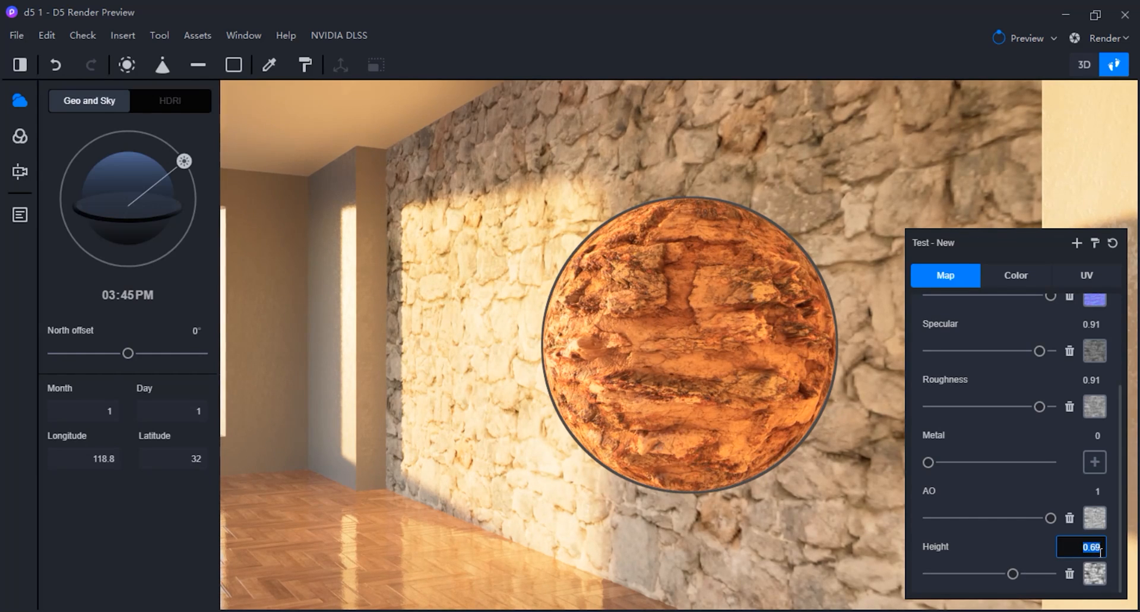
{"action": "type", "text": "0.65"}
{"action": "key", "text": "Return"}
Try color adjustments on the rock sphere, with Saturation at 0, 44 and 43, Value at 49 and Hue at 14
{"action": "left_click", "coordinate": [1011, 278]}
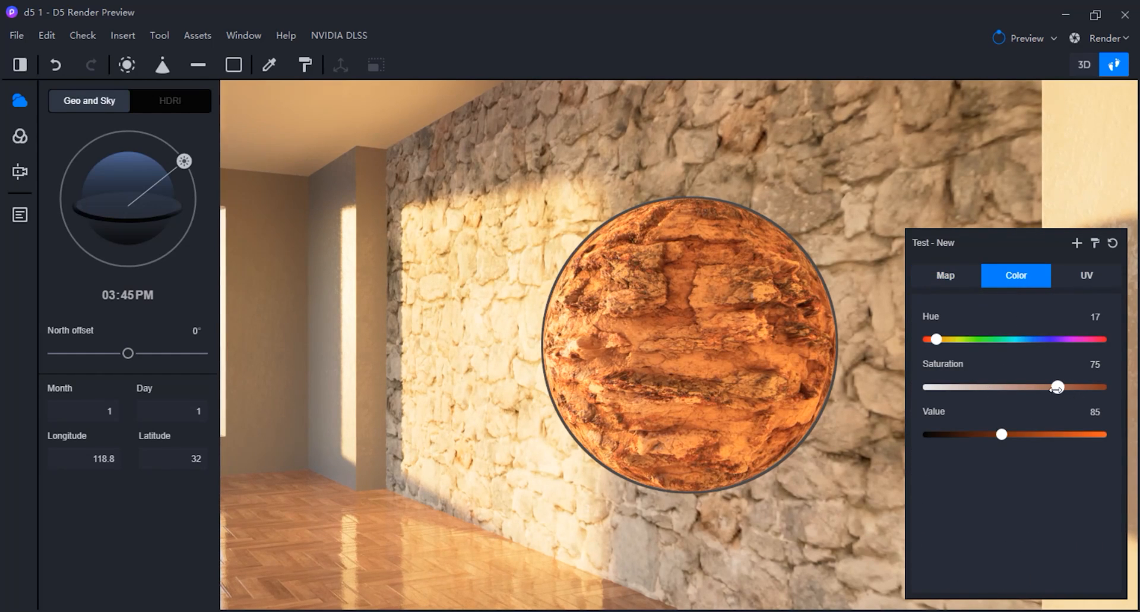
{"action": "left_click_drag", "start_coordinate": [1057, 388], "coordinate": [916, 390]}
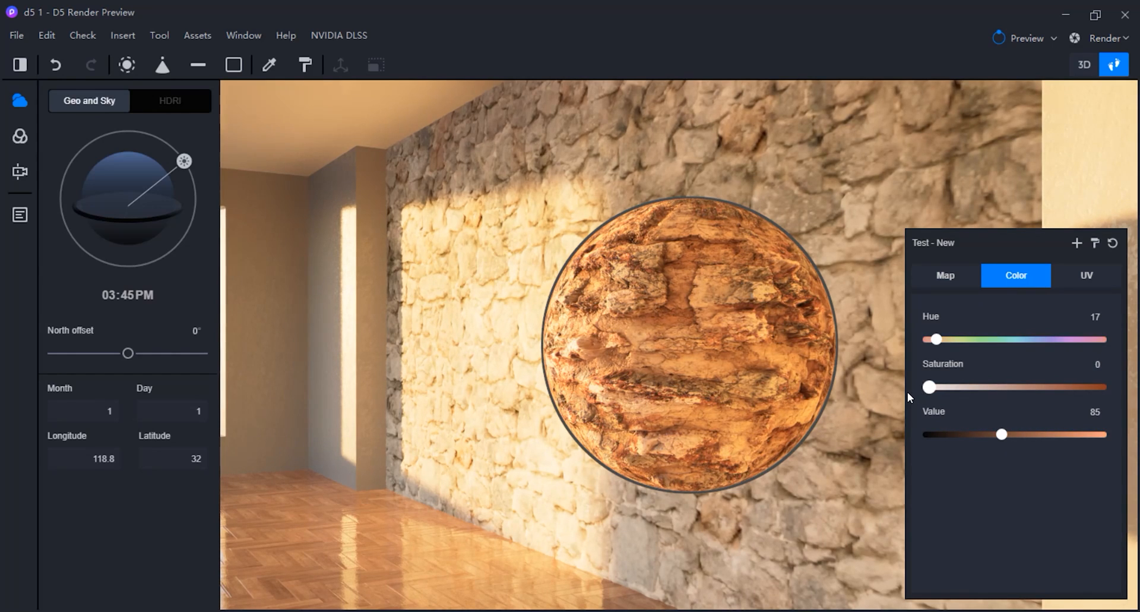
{"action": "left_click_drag", "start_coordinate": [1001, 433], "coordinate": [972, 435]}
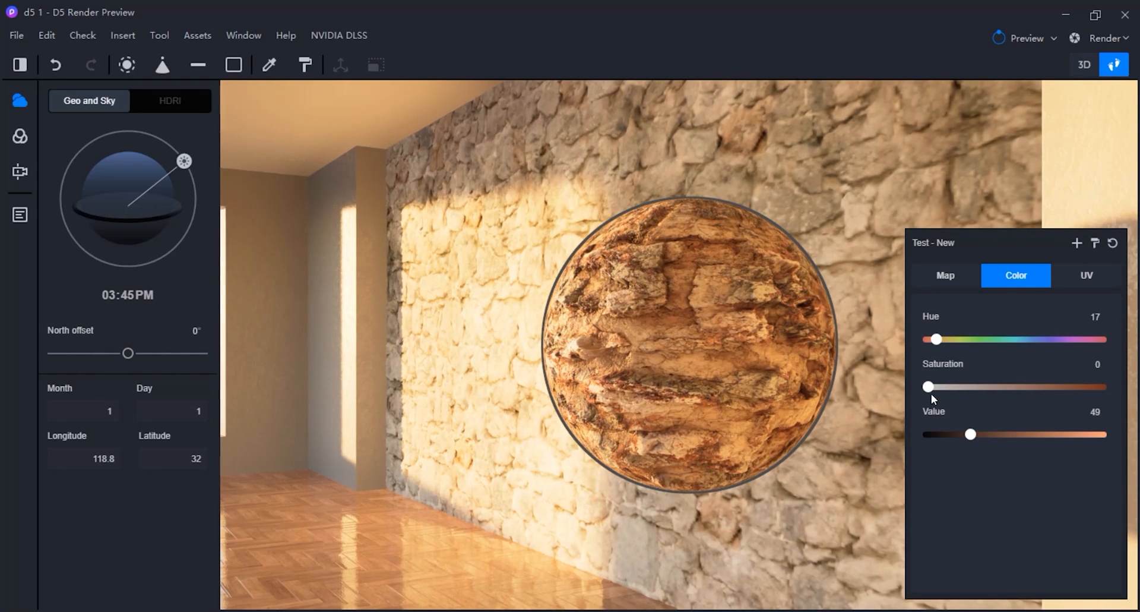
{"action": "left_click_drag", "start_coordinate": [930, 387], "coordinate": [1004, 389]}
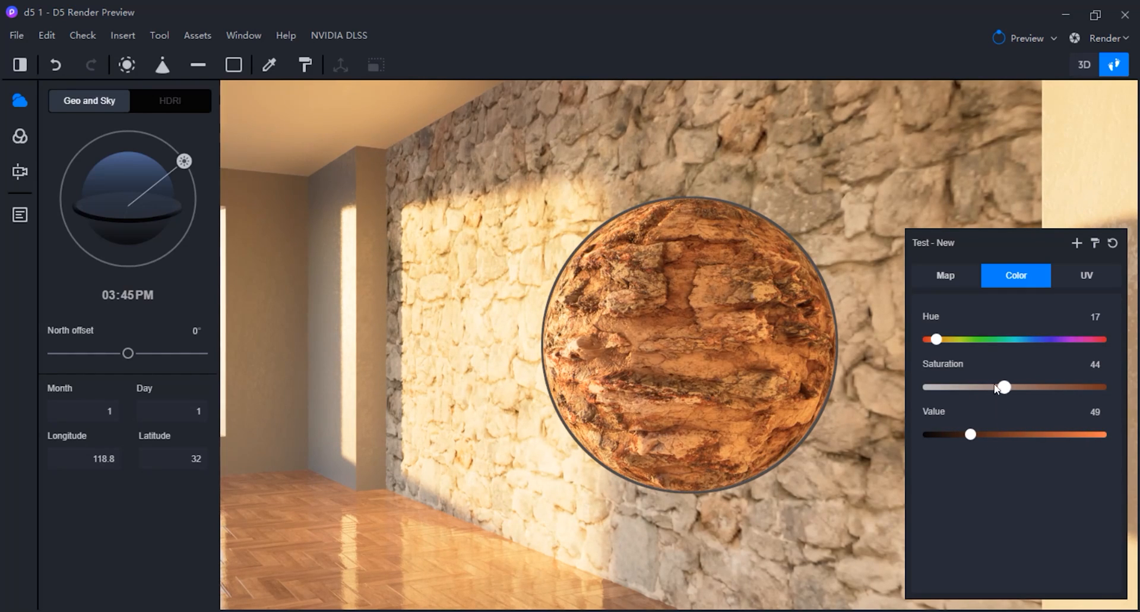
{"action": "left_click_drag", "start_coordinate": [938, 339], "coordinate": [935, 339]}
{"action": "left_click_drag", "start_coordinate": [1005, 387], "coordinate": [1003, 388]}
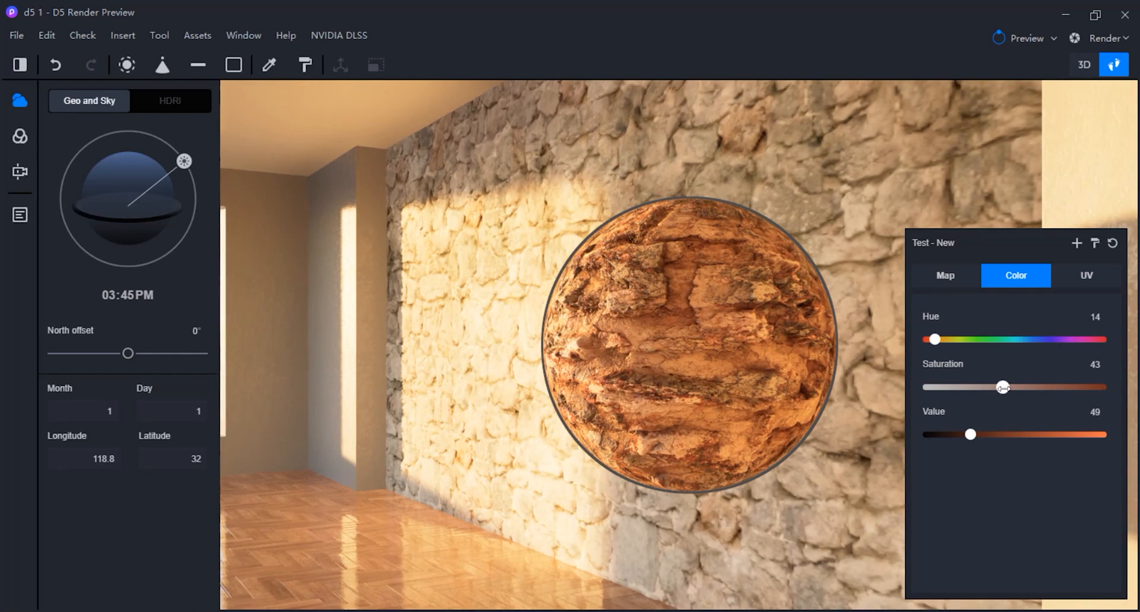
Set the rock material's color to Saturation 35, Value 50 and Hue 15
{"action": "left_click", "coordinate": [1095, 364]}
{"action": "type", "text": "35"}
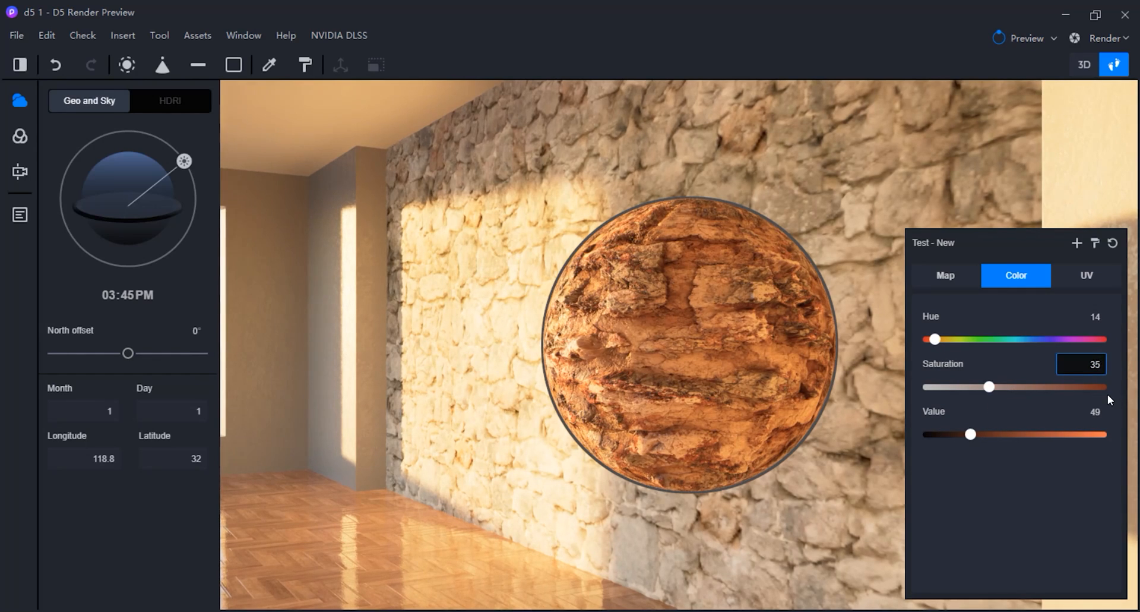
{"action": "key", "text": "Tab"}
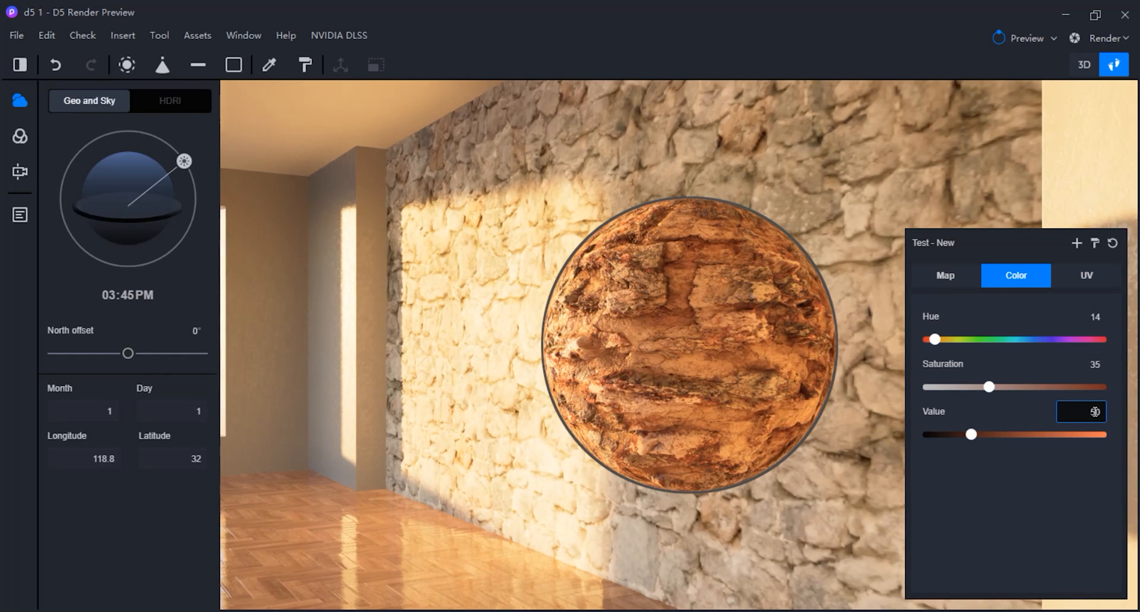
{"action": "left_click", "coordinate": [1087, 317]}
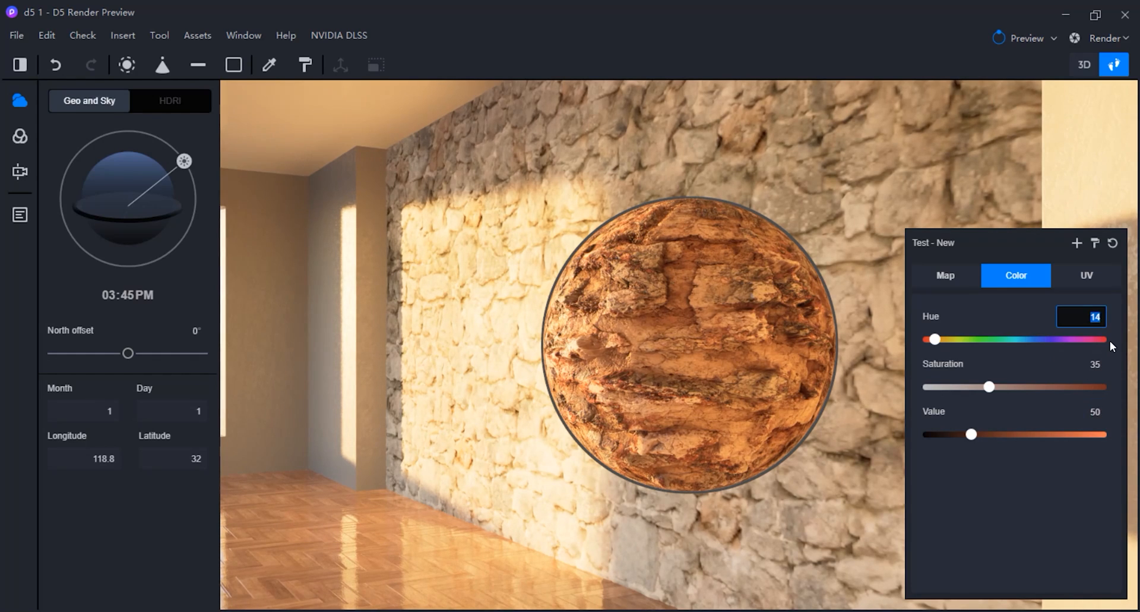
{"action": "type", "text": "15"}
{"action": "left_click", "coordinate": [1072, 494]}
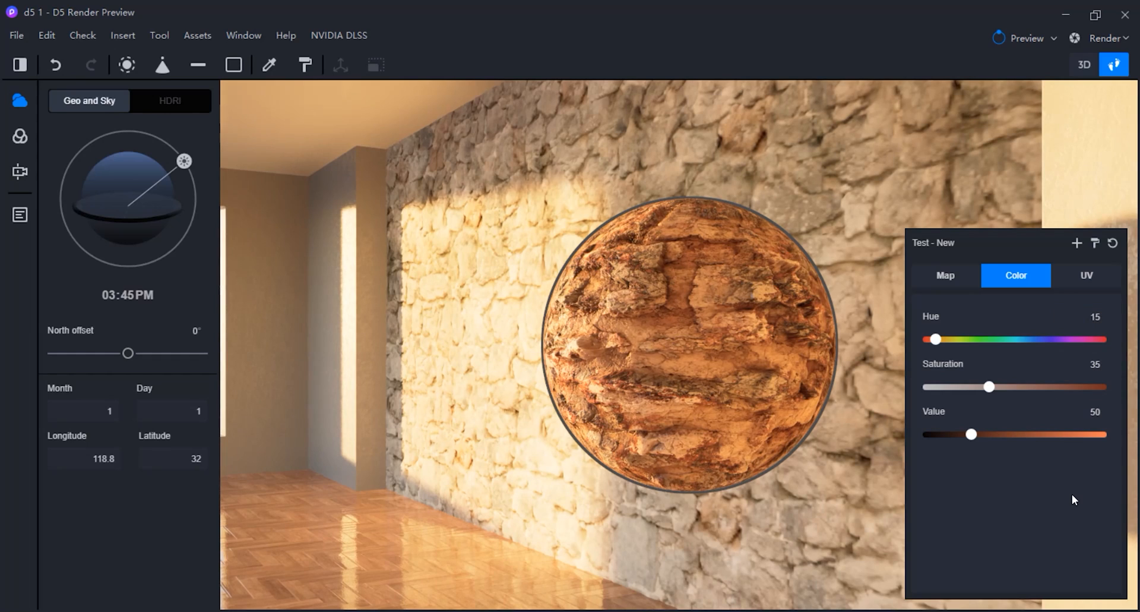
Test the rock texture's UV Stretch at 1.47, 1.84 and 1.58, restore it to 1, and leave Rotate at 0°
{"action": "left_click", "coordinate": [1076, 279]}
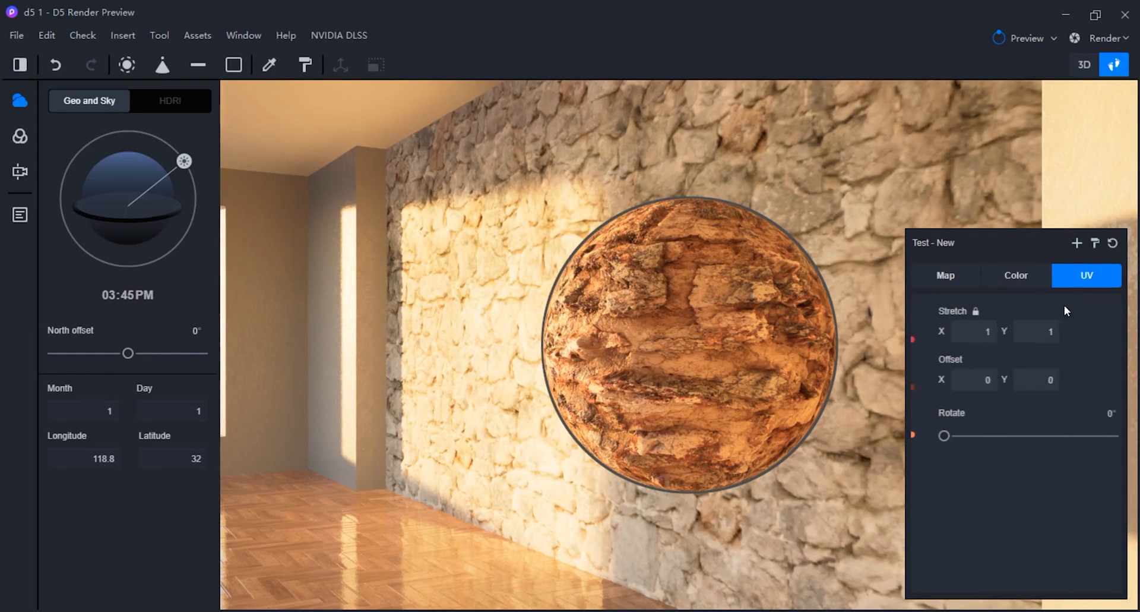
{"action": "left_click_drag", "start_coordinate": [973, 331], "coordinate": [1137, 336]}
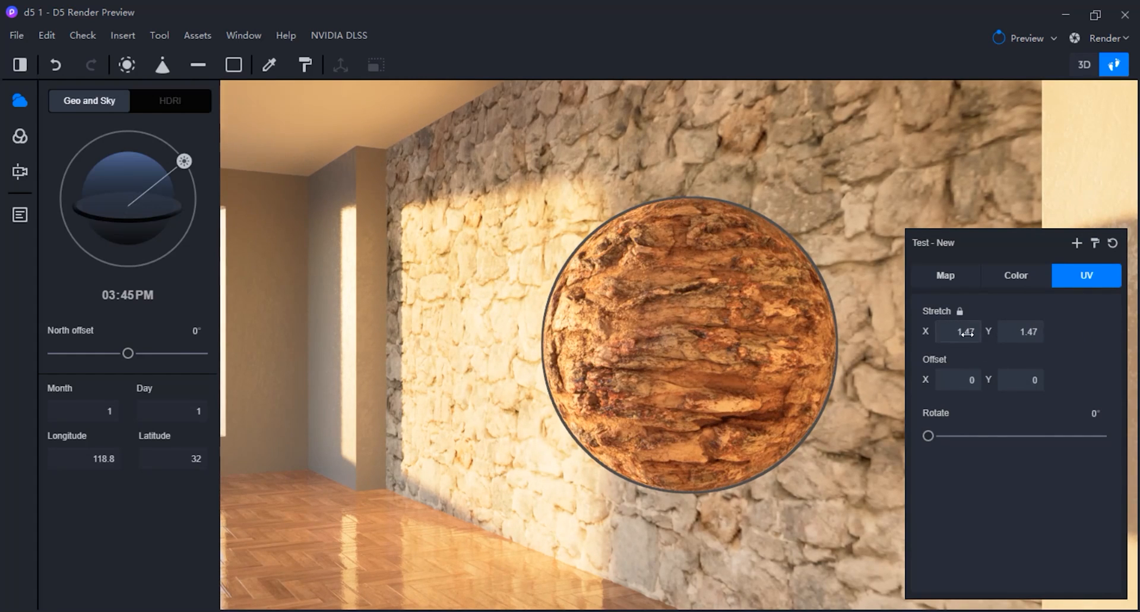
{"action": "left_click_drag", "start_coordinate": [966, 334], "coordinate": [1107, 336]}
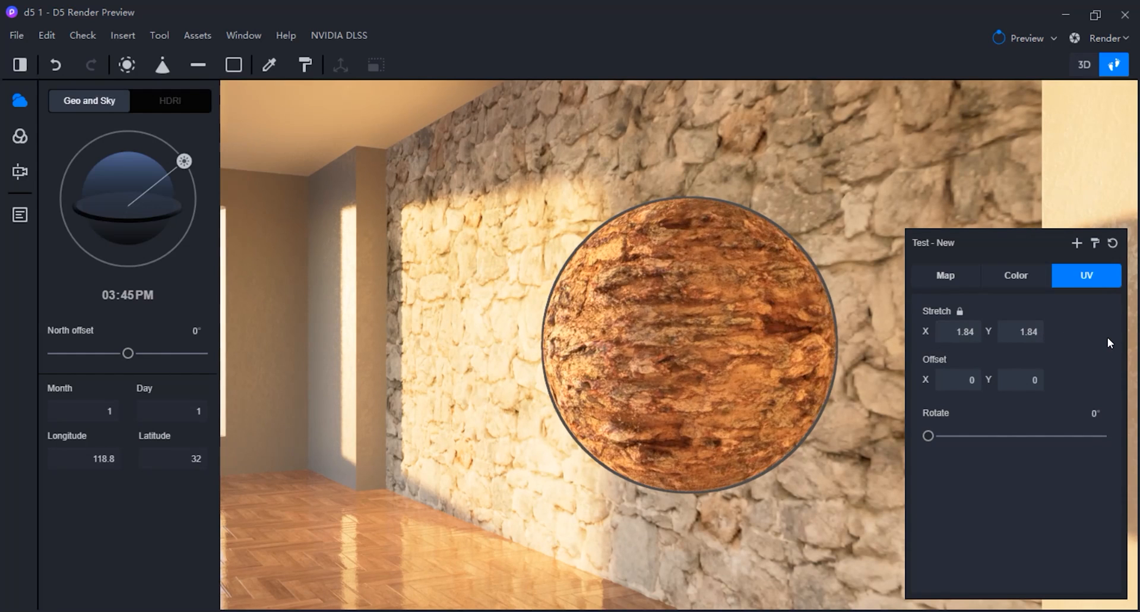
{"action": "left_click_drag", "start_coordinate": [968, 331], "coordinate": [957, 331]}
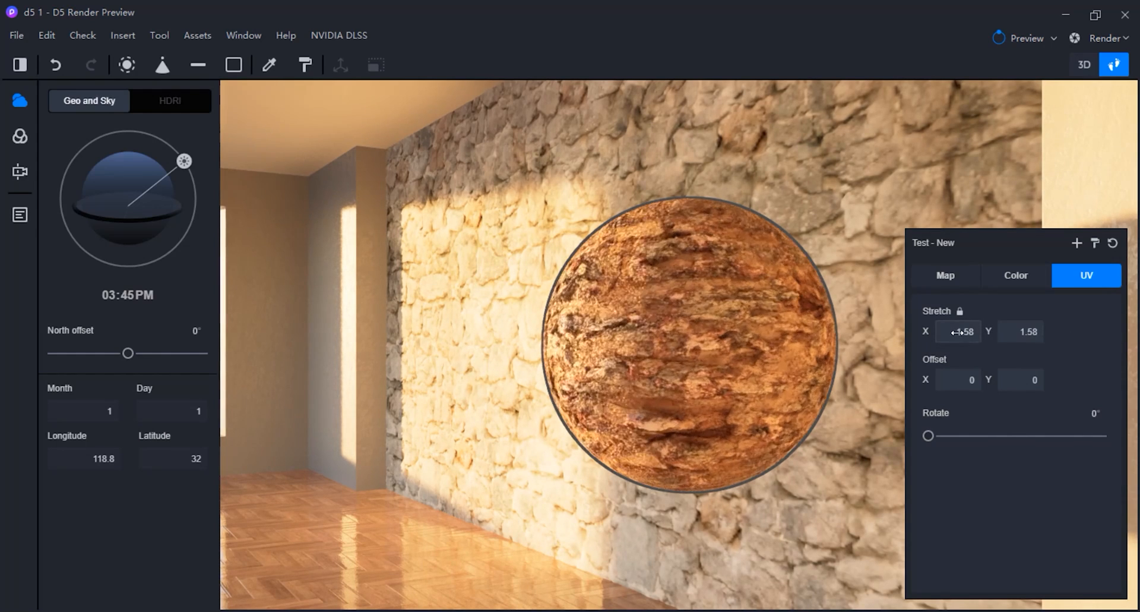
{"action": "left_click", "coordinate": [958, 334]}
{"action": "type", "text": "1"}
{"action": "key", "text": "Return"}
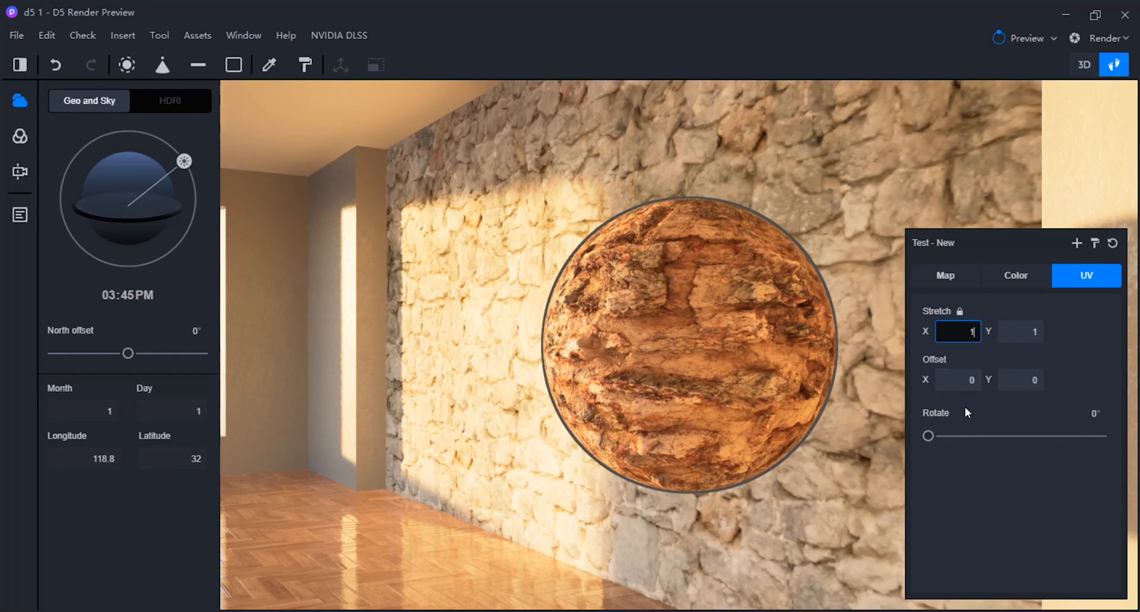
{"action": "mouse_move", "coordinate": [930, 435]}
{"action": "left_mouse_down"}
{"action": "mouse_move", "coordinate": [967, 436]}
{"action": "mouse_move", "coordinate": [924, 436]}
{"action": "left_mouse_up"}
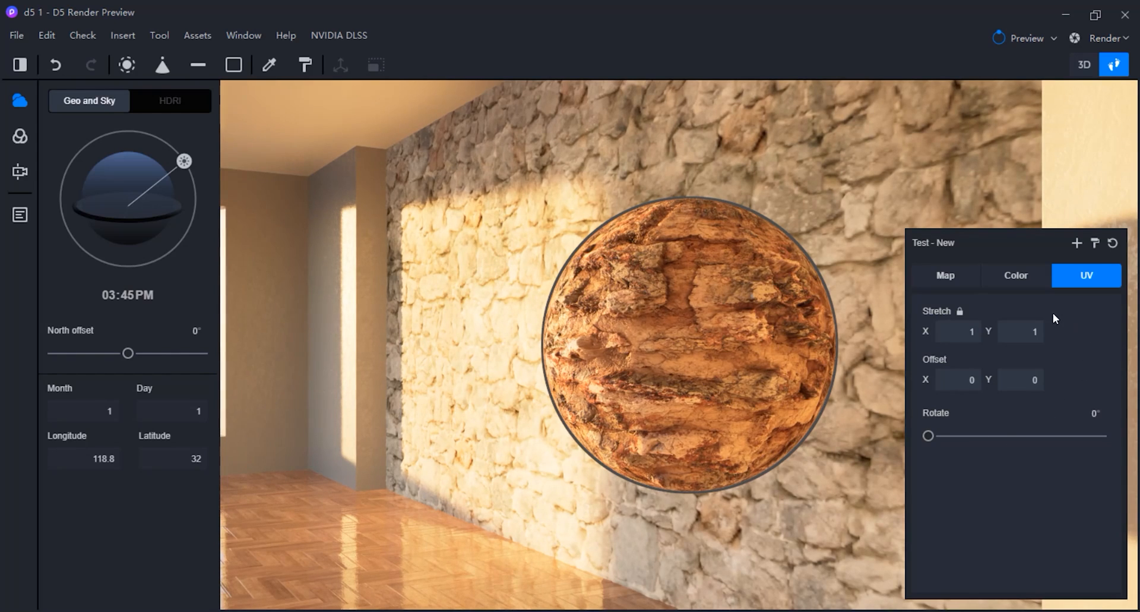
Remove the base color, normal, specular, roughness, AO and height maps from the sphere material
{"action": "left_click", "coordinate": [946, 279]}
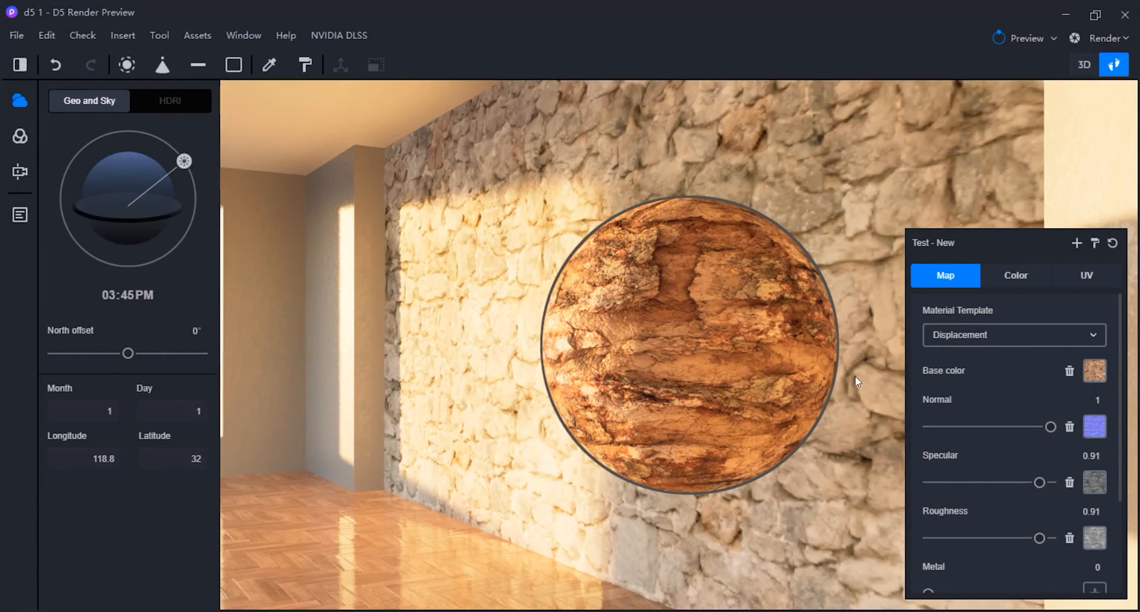
{"action": "left_click", "coordinate": [1070, 370]}
{"action": "left_click", "coordinate": [1070, 428]}
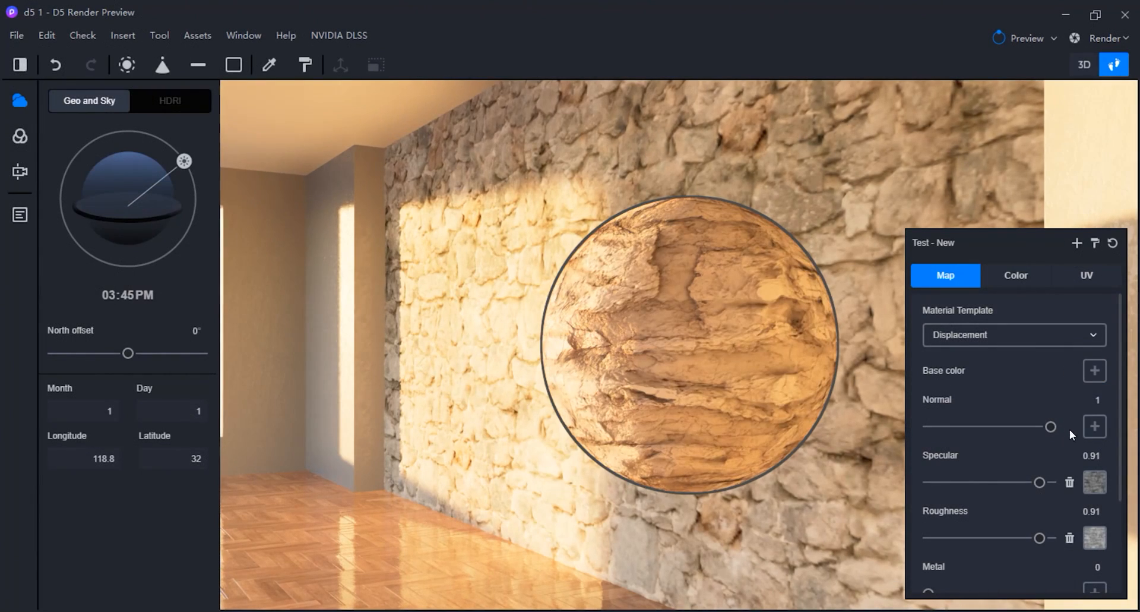
{"action": "left_click", "coordinate": [1069, 482]}
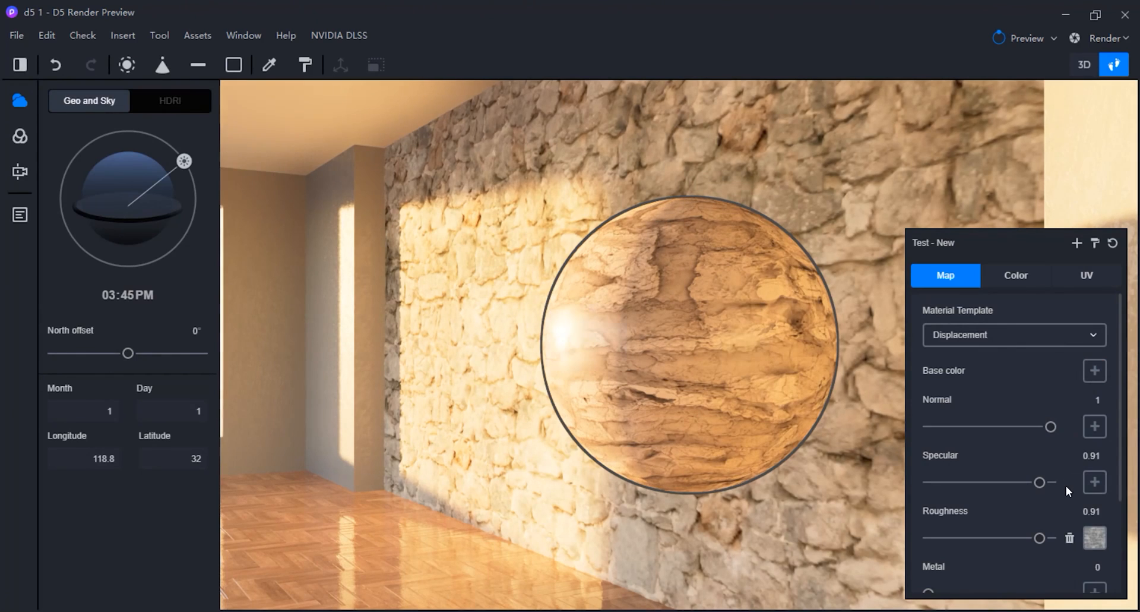
{"action": "scroll", "coordinate": [1067, 486], "scroll_direction": "down", "scroll_amount": 1}
{"action": "left_click", "coordinate": [1069, 492]}
{"action": "scroll", "coordinate": [1060, 484], "scroll_direction": "down", "scroll_amount": 1}
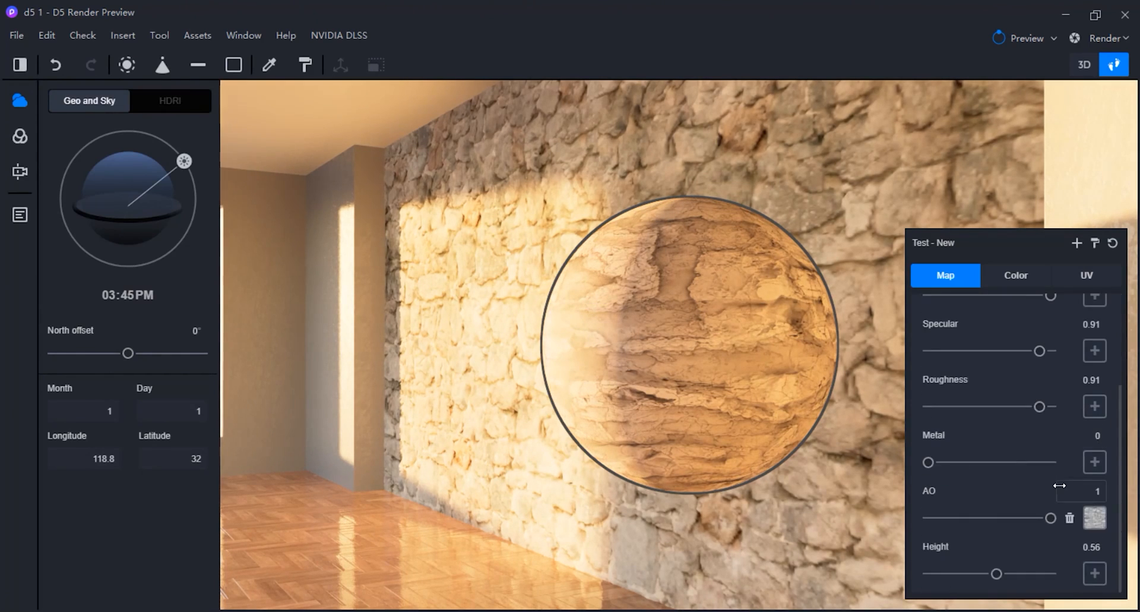
{"action": "scroll", "coordinate": [1059, 493], "scroll_direction": "up", "scroll_amount": 1}
{"action": "scroll", "coordinate": [1061, 482], "scroll_direction": "down", "scroll_amount": 1}
{"action": "left_click", "coordinate": [1070, 517]}
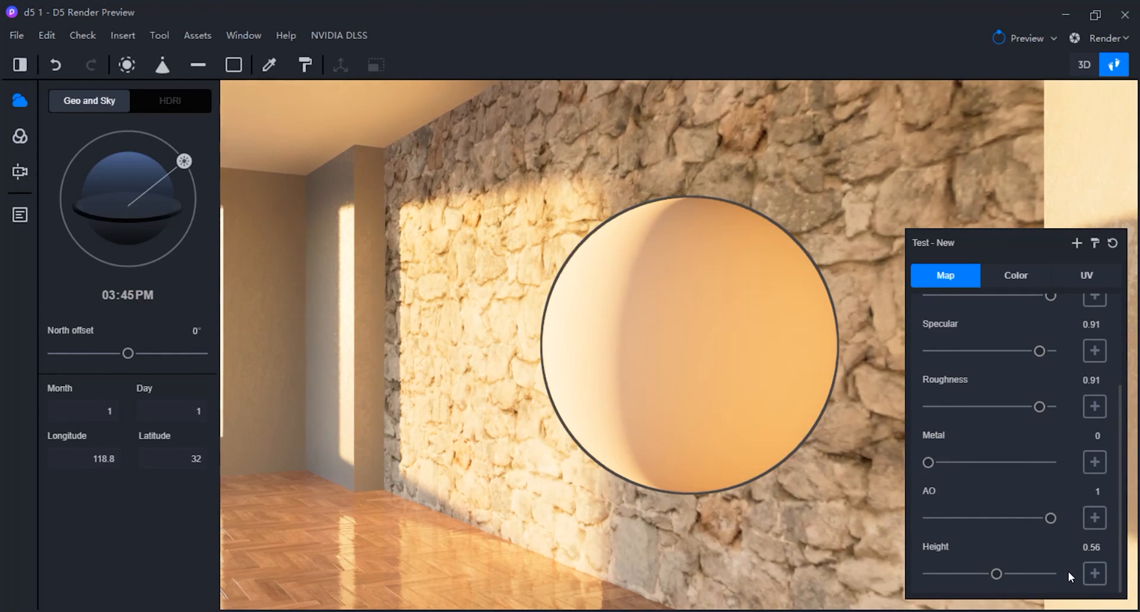
Load black_marble_2_stone_99_diffuse.png from the black_marble_2 folder as the sphere material's base color map
{"action": "scroll", "coordinate": [1068, 515], "scroll_direction": "up", "scroll_amount": 3}
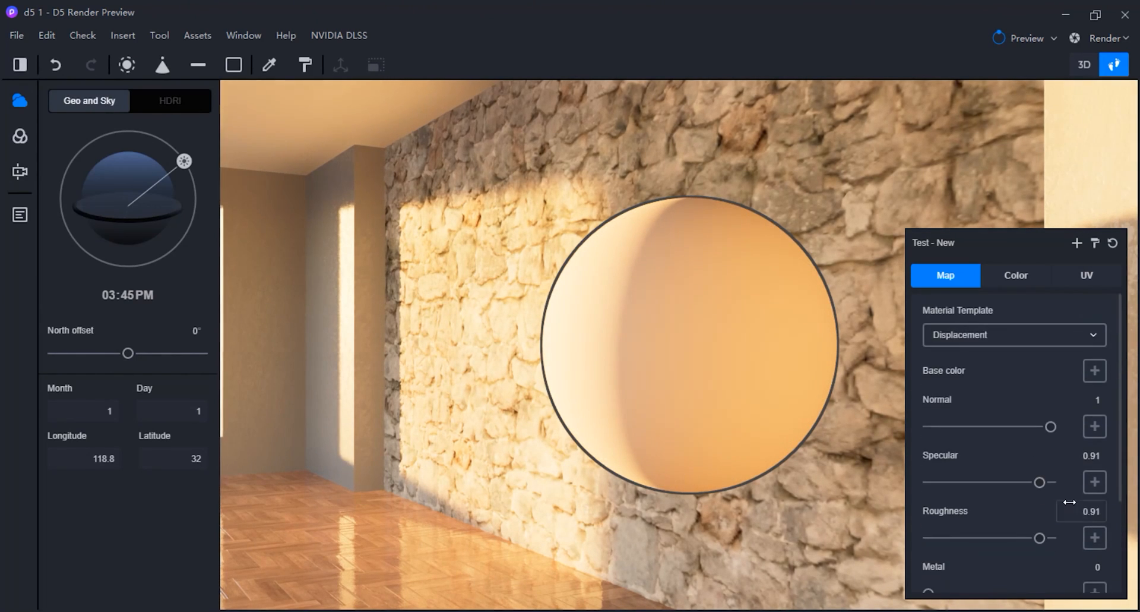
{"action": "scroll", "coordinate": [1070, 499], "scroll_direction": "down", "scroll_amount": 1}
{"action": "scroll", "coordinate": [1070, 479], "scroll_direction": "up", "scroll_amount": 1}
{"action": "left_click", "coordinate": [1095, 370]}
{"action": "left_click", "coordinate": [1002, 395]}
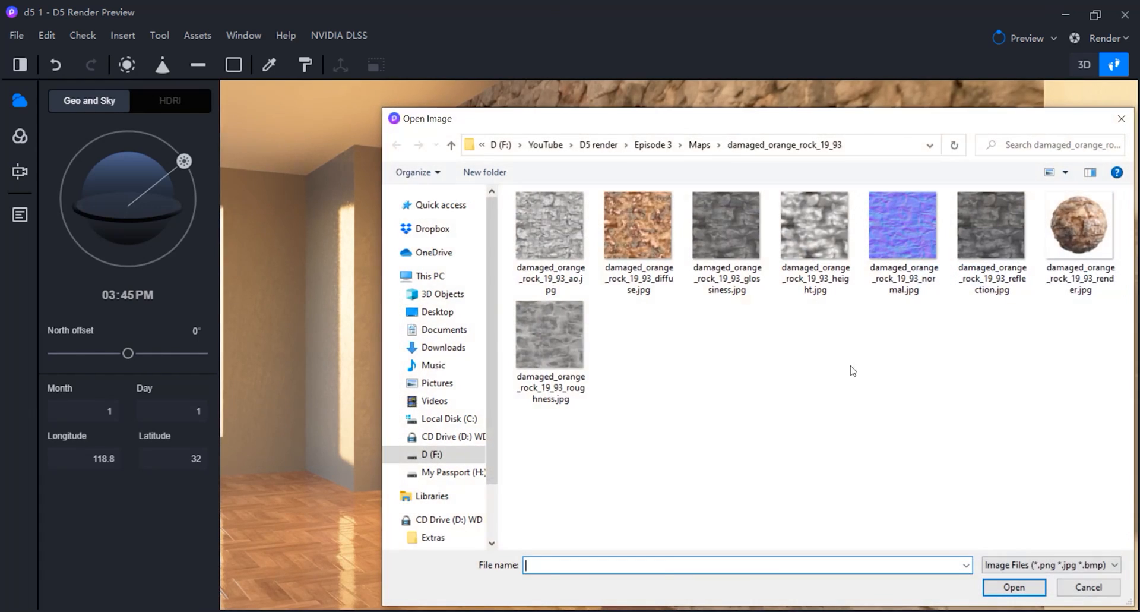
{"action": "left_click", "coordinate": [699, 144]}
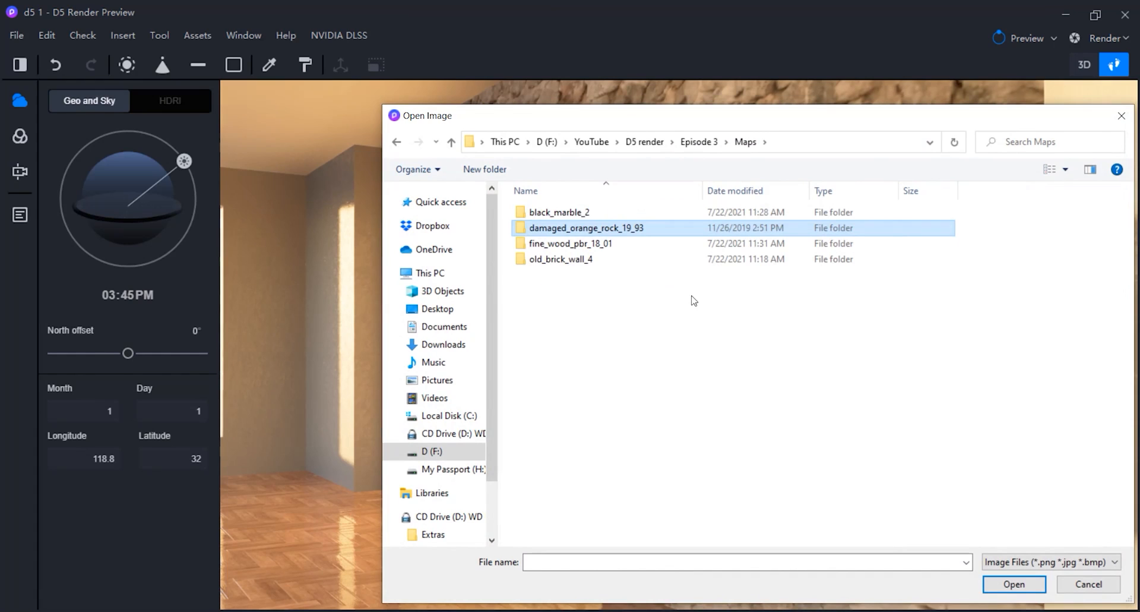
{"action": "double_click", "coordinate": [569, 212]}
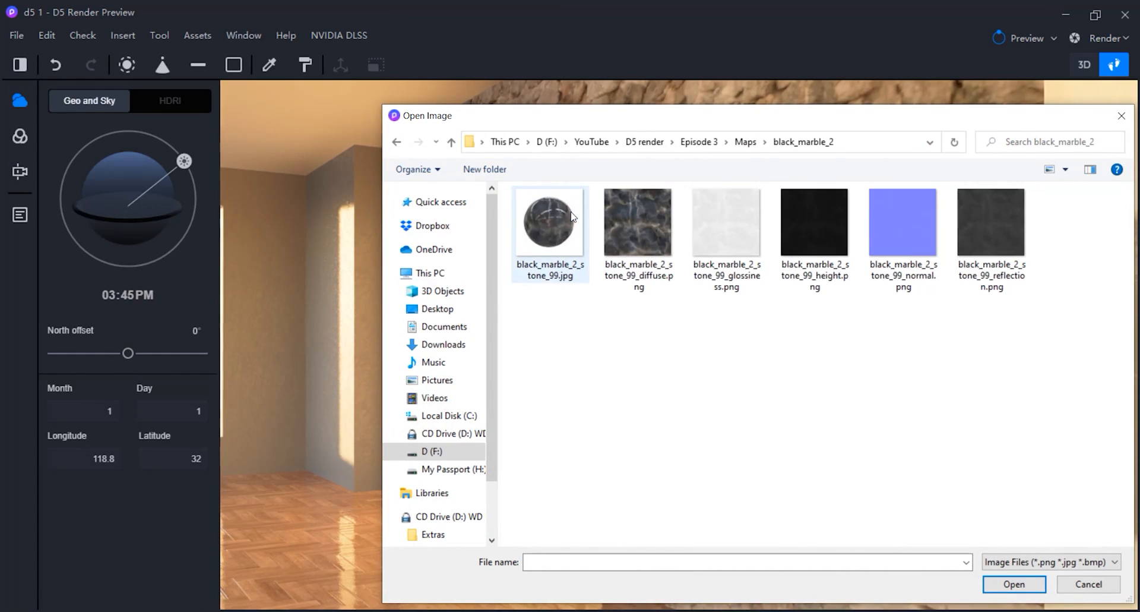
{"action": "left_click", "coordinate": [631, 230]}
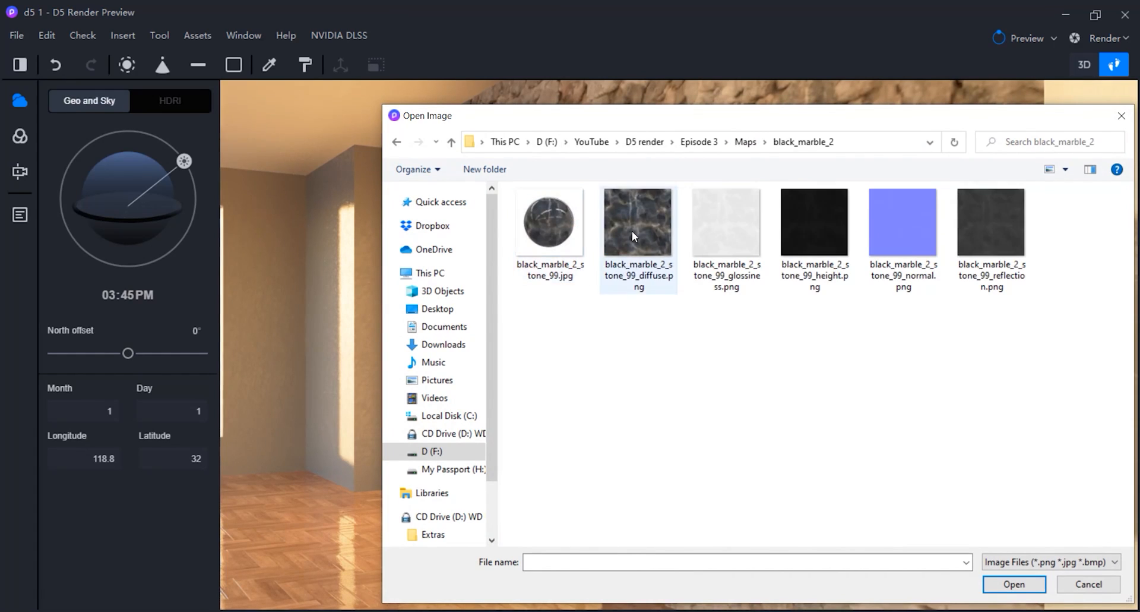
{"action": "left_click", "coordinate": [1014, 584]}
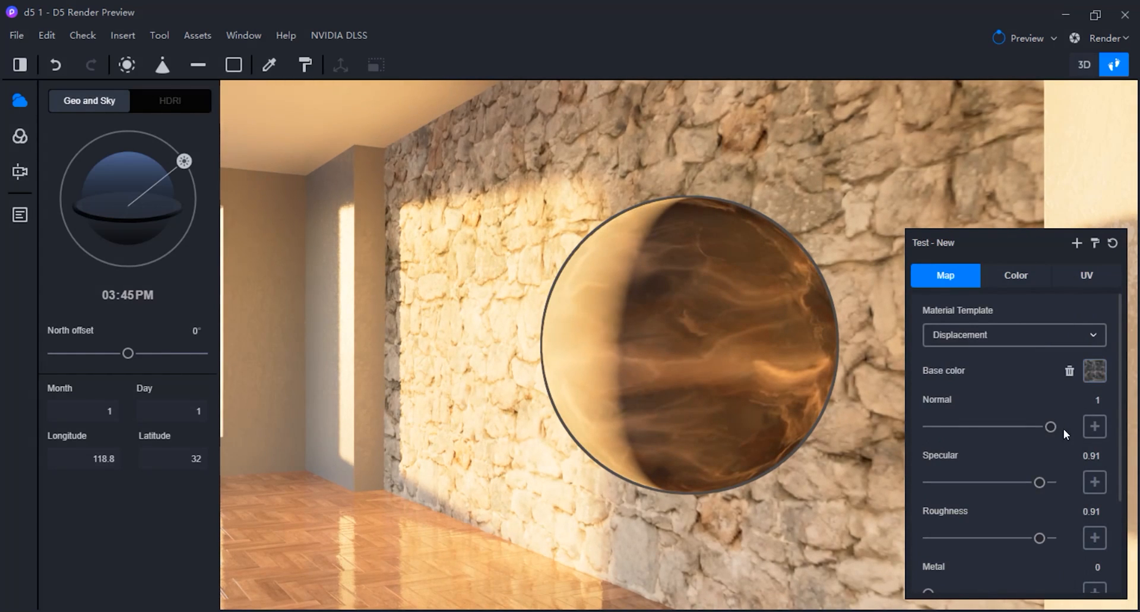
Load black_marble_2_stone_99_normal.png as the sphere material's normal map
{"action": "left_click", "coordinate": [1095, 426]}
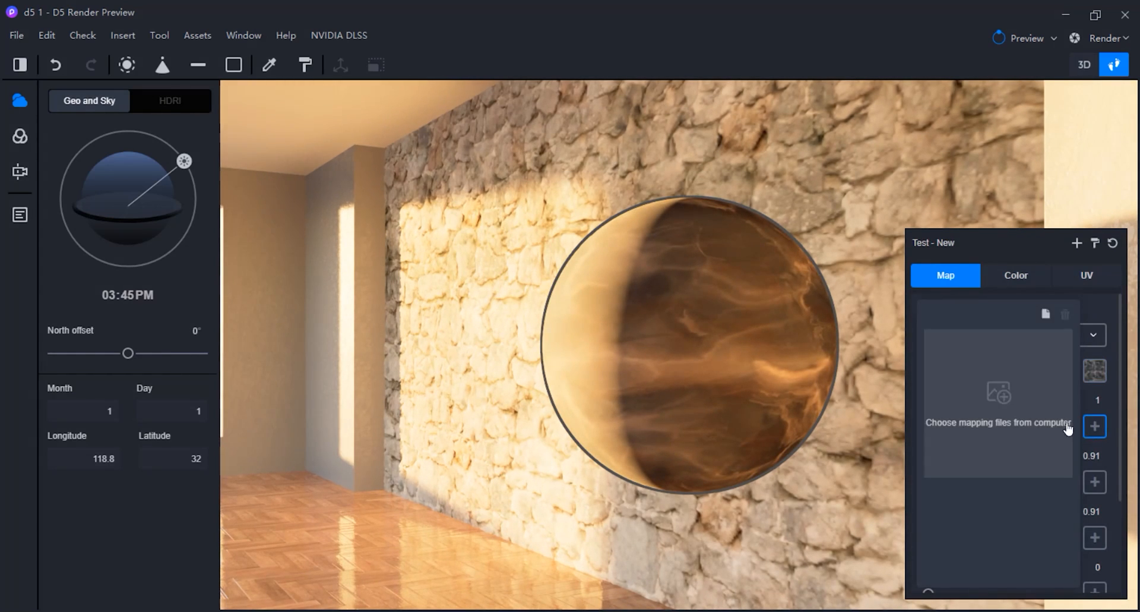
{"action": "left_click", "coordinate": [981, 410]}
{"action": "double_click", "coordinate": [909, 205]}
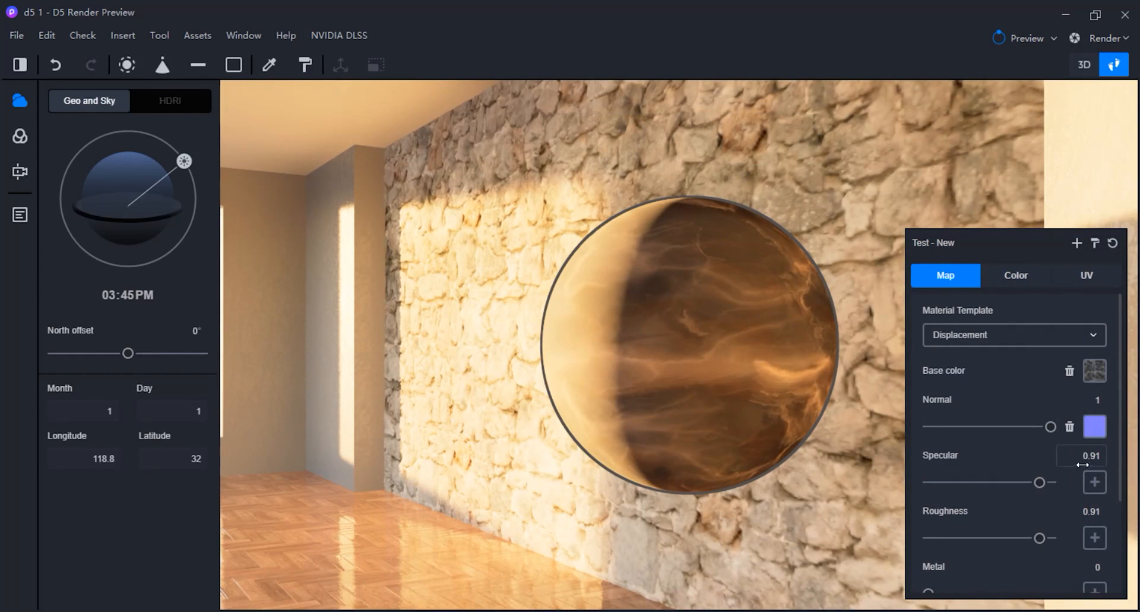
Load black_marble_2_stone_99_glossiness.png as the sphere material's specular map and raise Specular to 1
{"action": "left_click", "coordinate": [1094, 483]}
{"action": "left_click", "coordinate": [971, 427]}
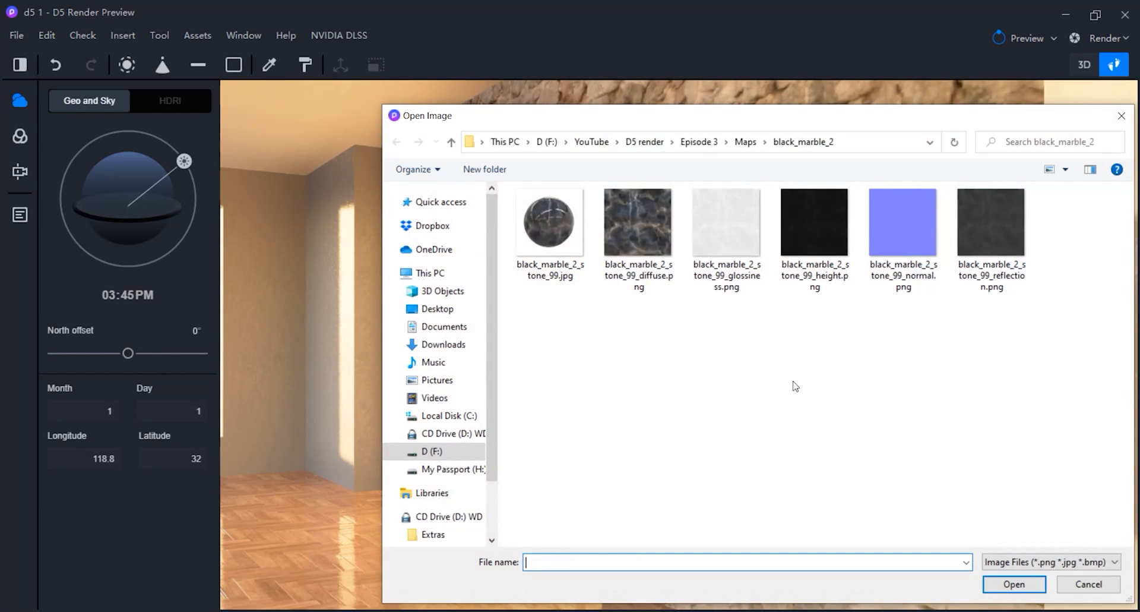
{"action": "left_click", "coordinate": [734, 239]}
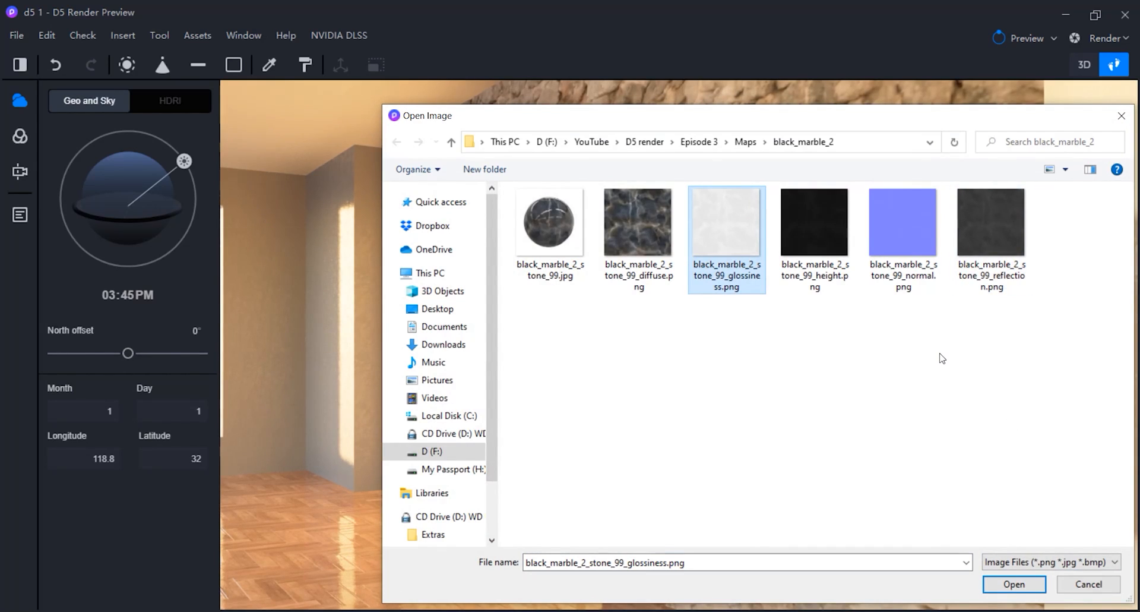
{"action": "left_click", "coordinate": [1014, 584]}
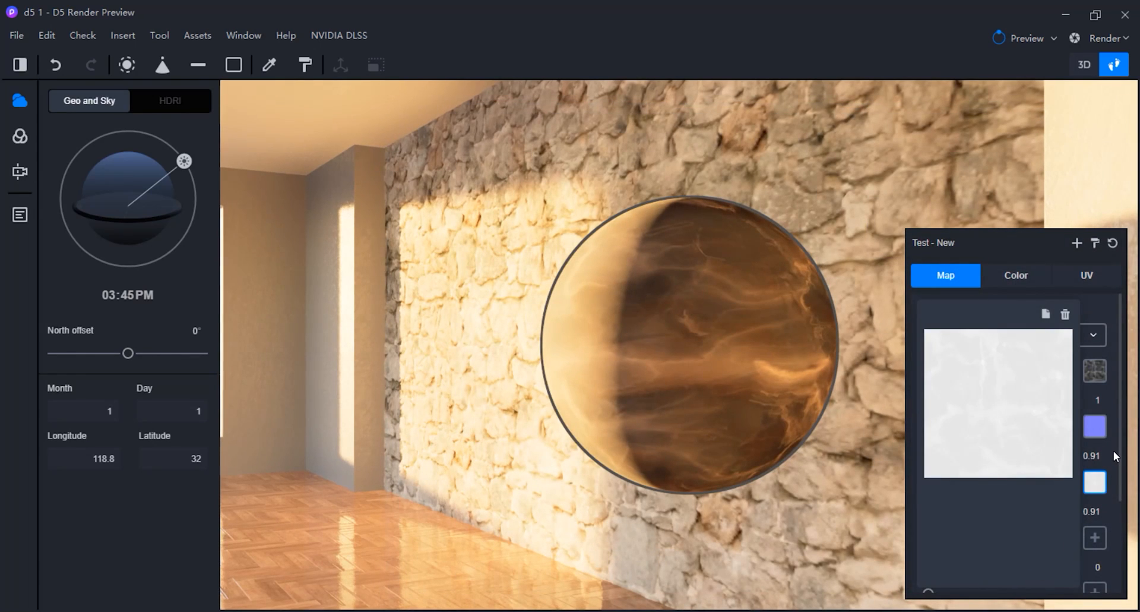
{"action": "left_click_drag", "start_coordinate": [1045, 487], "coordinate": [1057, 491]}
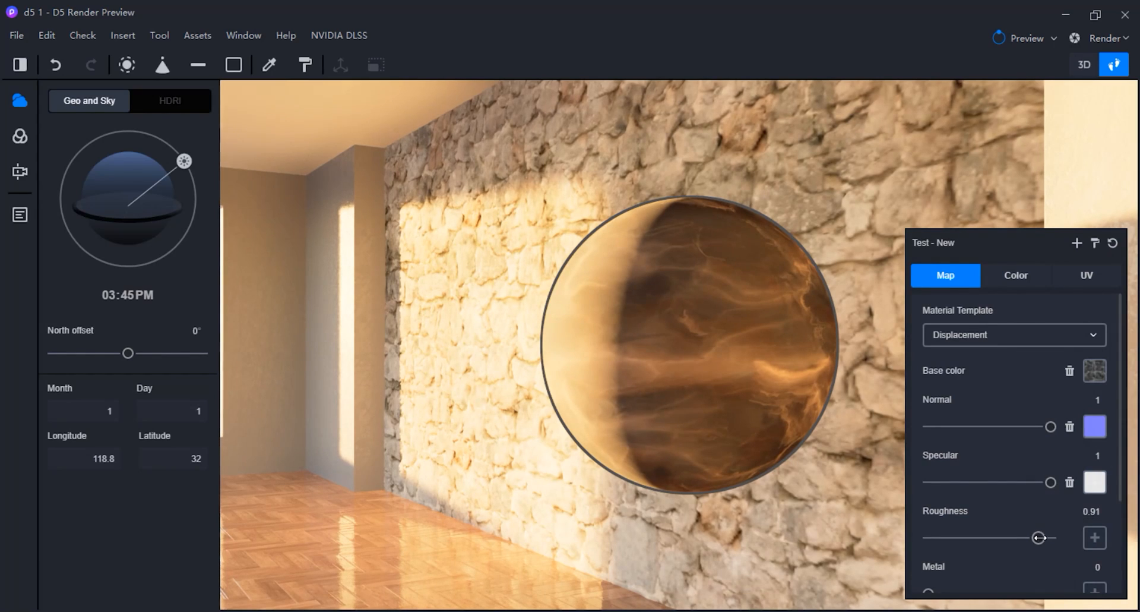
Lower the marble sphere material's Roughness to 0.1
{"action": "left_click_drag", "start_coordinate": [1038, 538], "coordinate": [928, 537]}
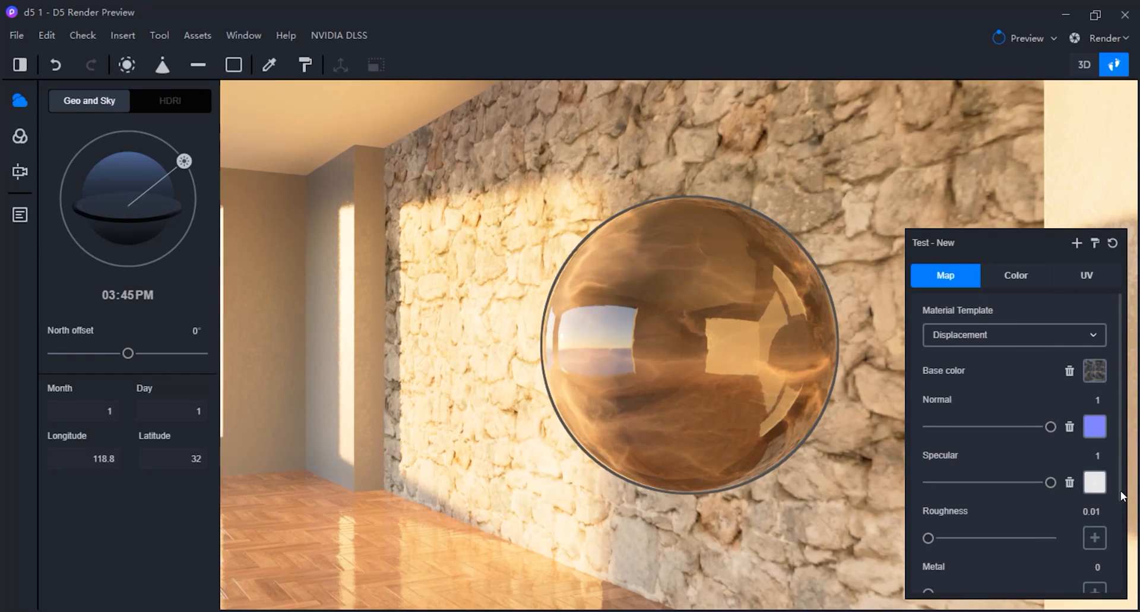
{"action": "left_click_drag", "start_coordinate": [1120, 497], "coordinate": [1115, 559]}
{"action": "mouse_move", "coordinate": [929, 450]}
{"action": "left_mouse_down"}
{"action": "mouse_move", "coordinate": [956, 450]}
{"action": "mouse_move", "coordinate": [947, 450]}
{"action": "left_mouse_up"}
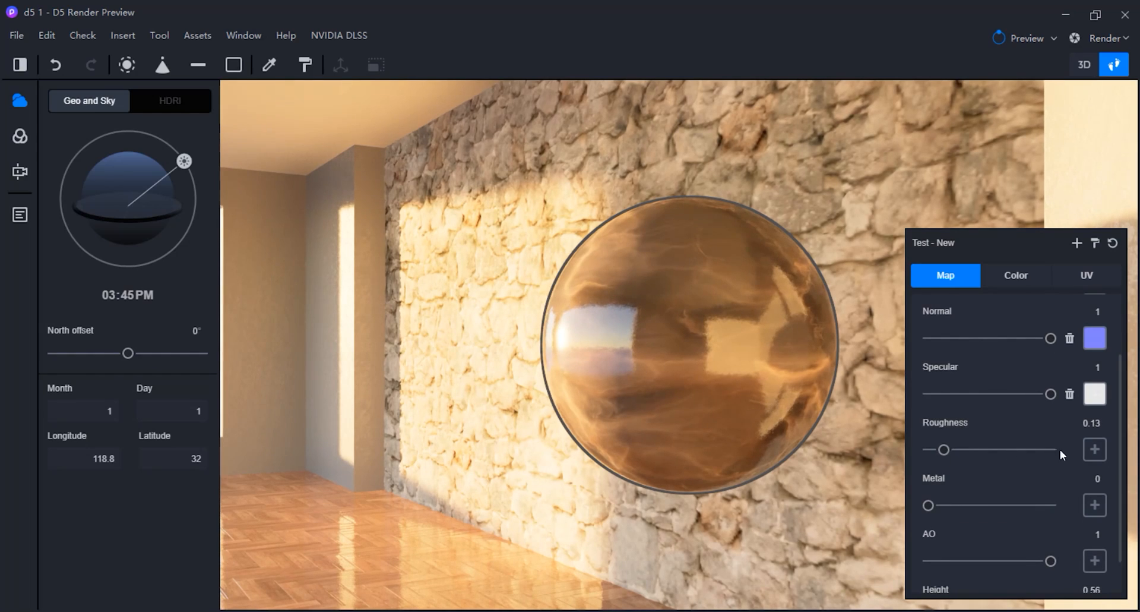
{"action": "left_click", "coordinate": [1095, 423]}
{"action": "type", "text": "0.1"}
{"action": "left_click", "coordinate": [1122, 436]}
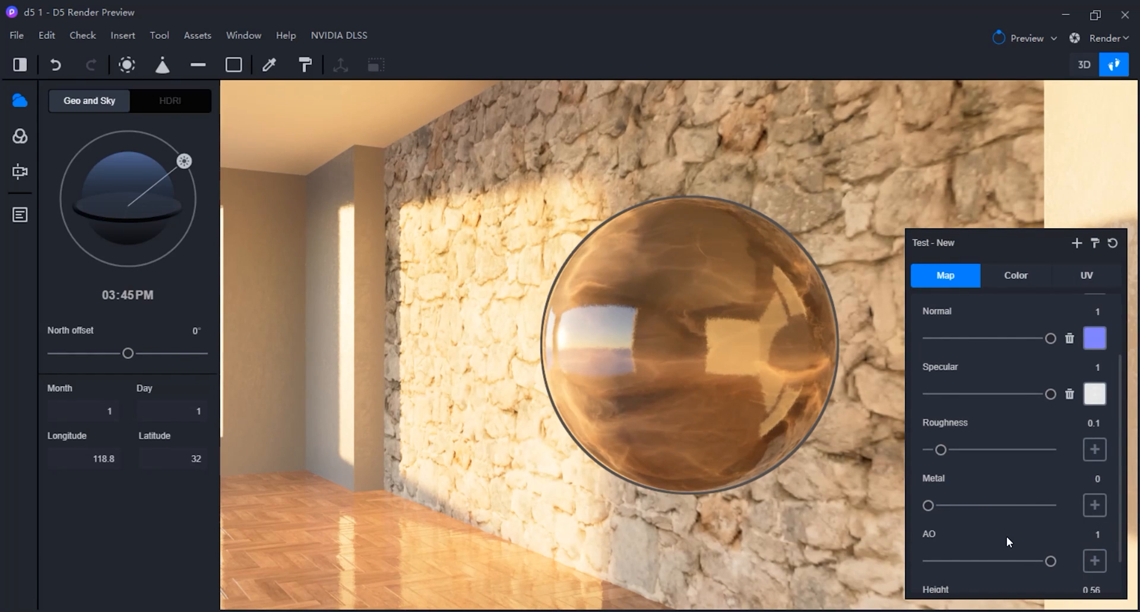
Load black_marble_2_stone_99_height.png as the sphere material's height map
{"action": "scroll", "coordinate": [1006, 535], "scroll_direction": "down", "scroll_amount": 1}
{"action": "left_click", "coordinate": [1095, 574]}
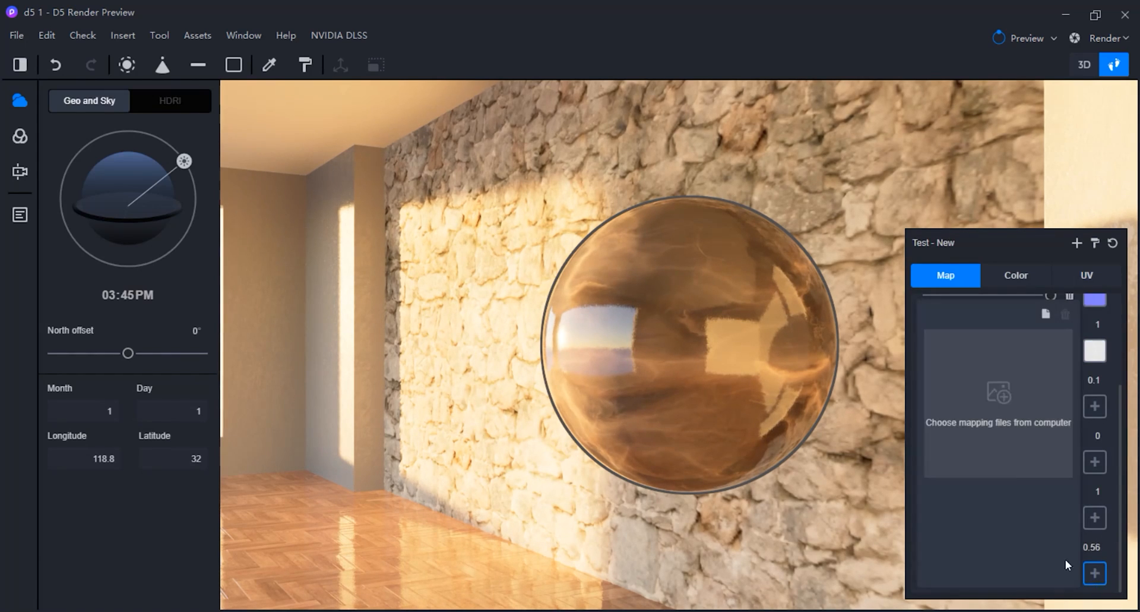
{"action": "left_click", "coordinate": [1005, 446]}
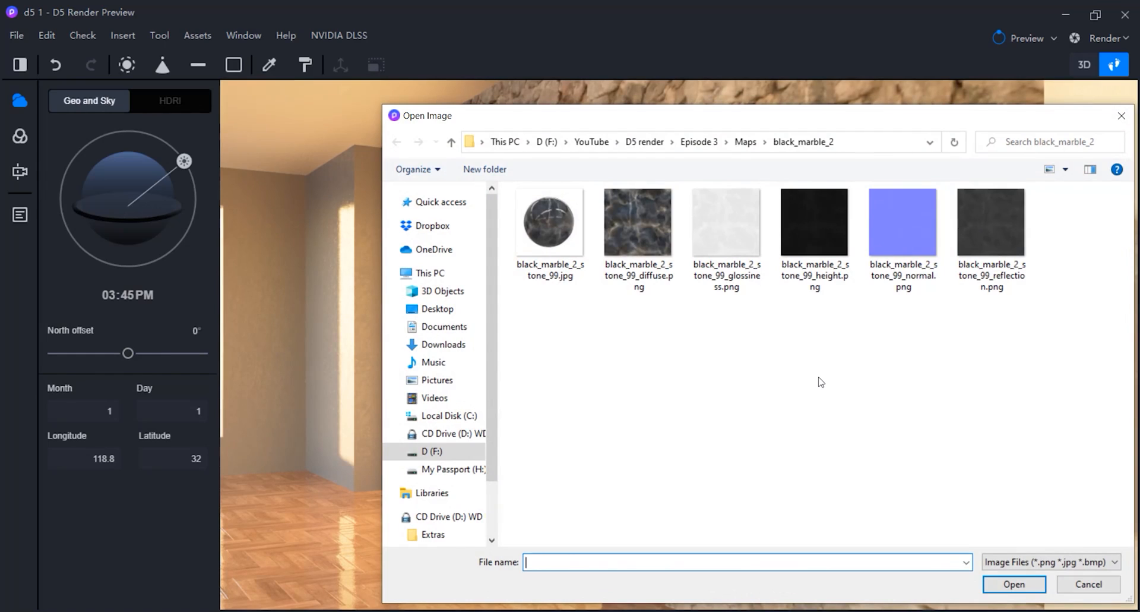
{"action": "double_click", "coordinate": [829, 235]}
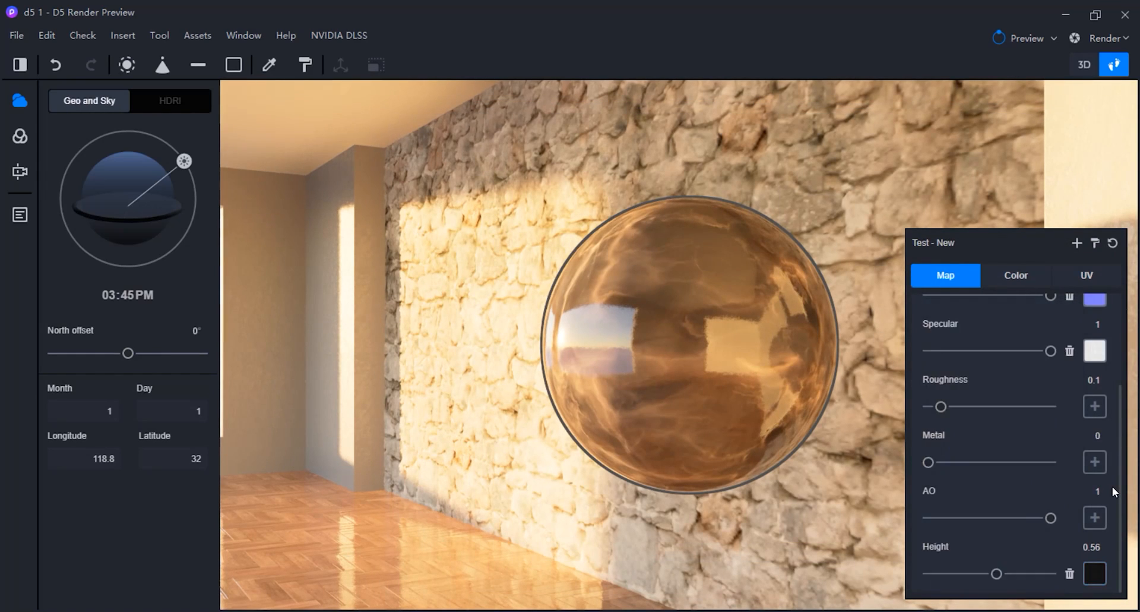
Try a Height strength of 0.8 on the marble material, then set it to 0.5
{"action": "left_click_drag", "start_coordinate": [995, 573], "coordinate": [1026, 573]}
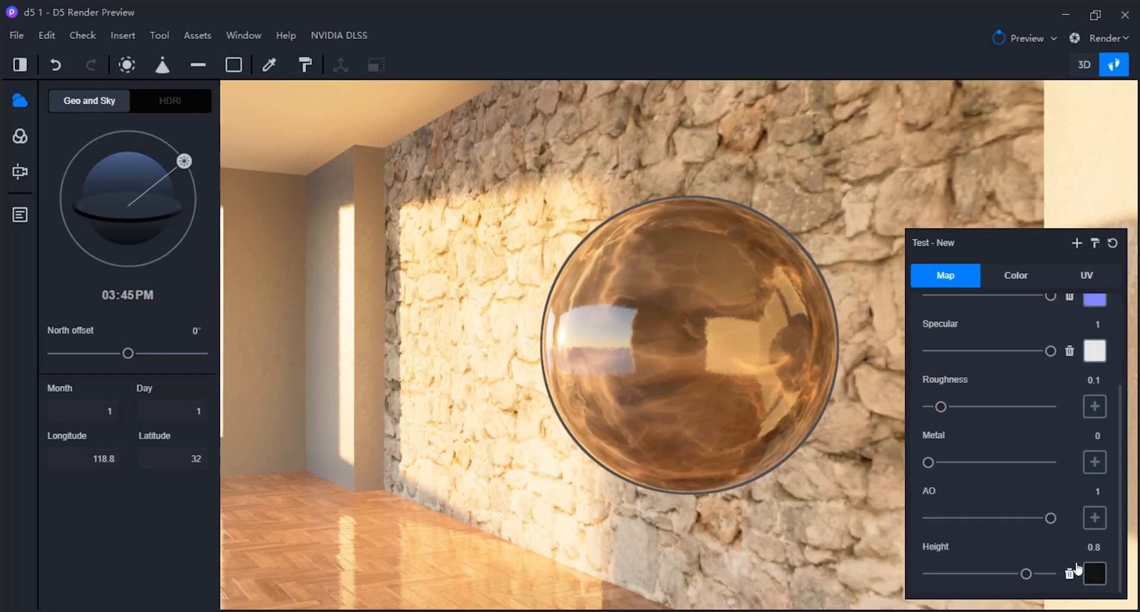
{"action": "left_click", "coordinate": [1091, 548]}
{"action": "type", "text": "0.5"}
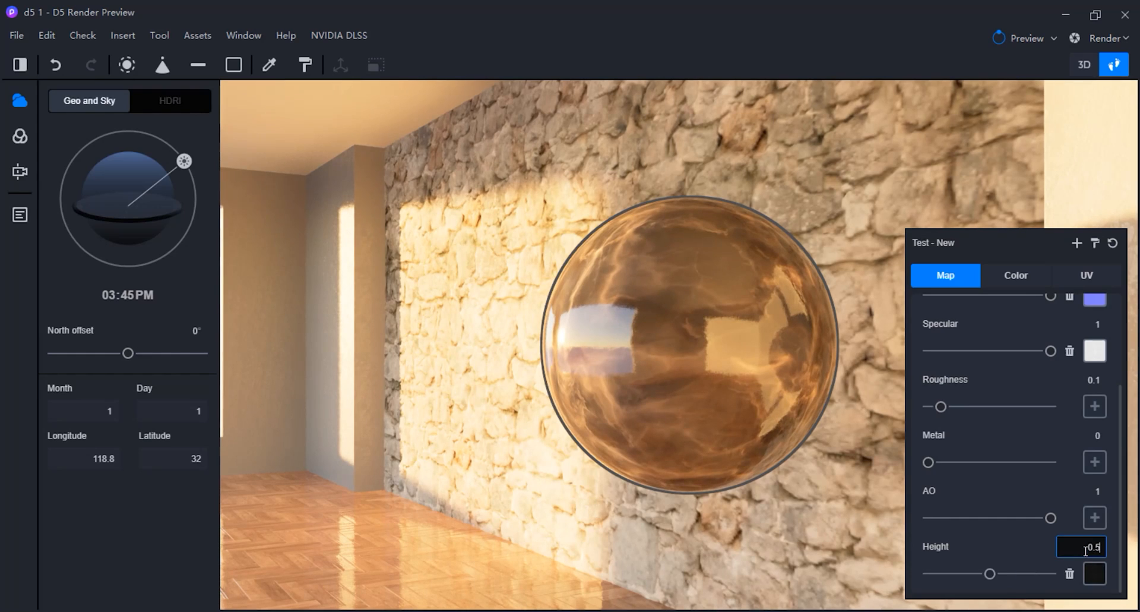
{"action": "left_click", "coordinate": [1115, 493]}
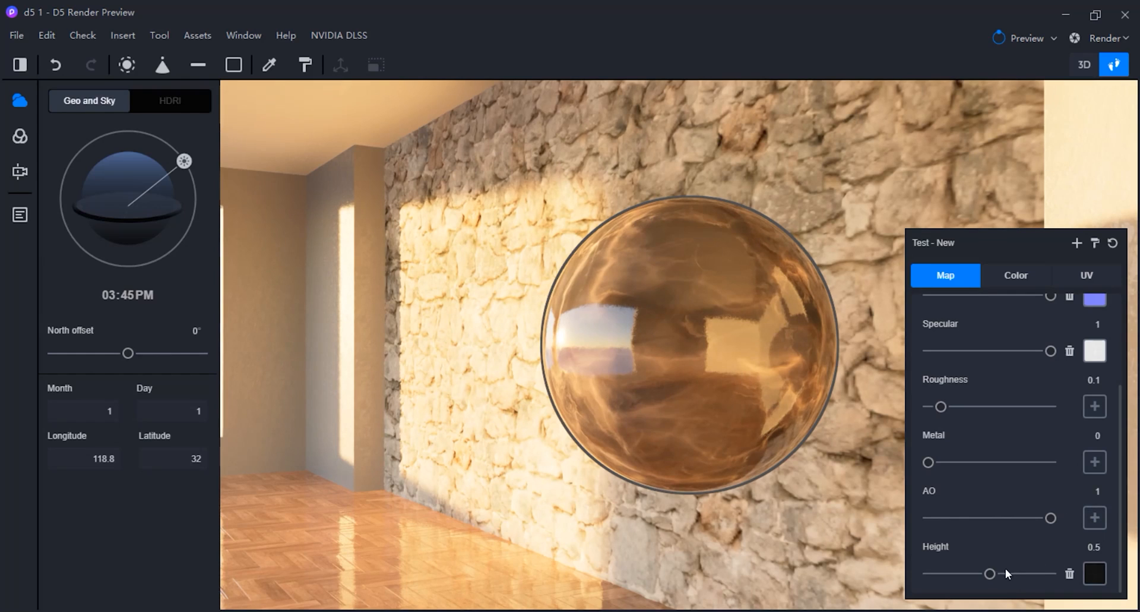
{"action": "left_click", "coordinate": [1093, 546]}
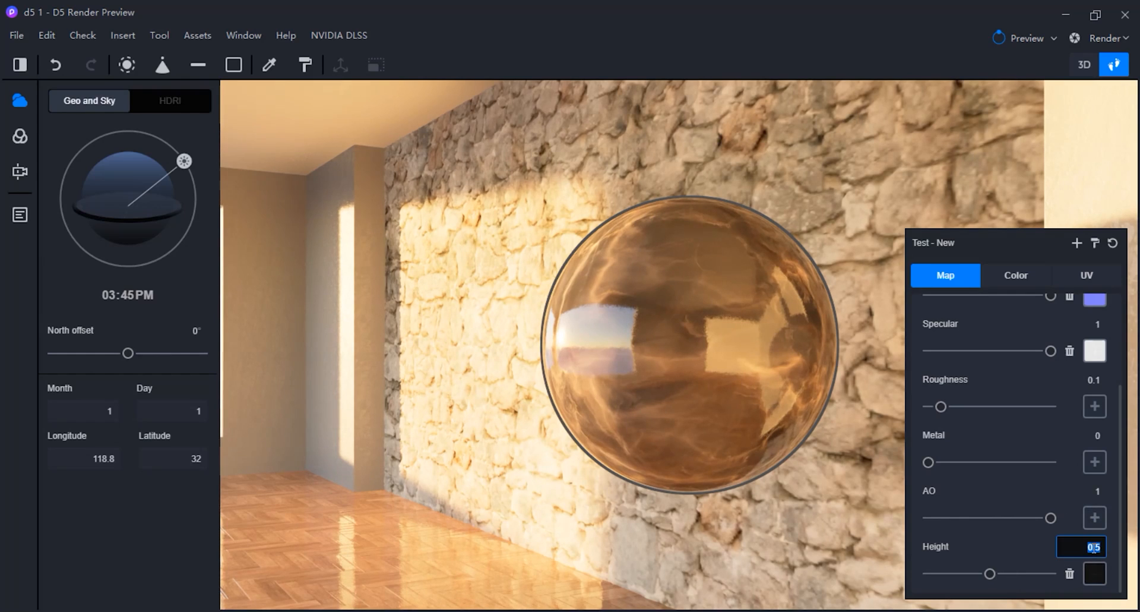
{"action": "left_click", "coordinate": [1094, 547]}
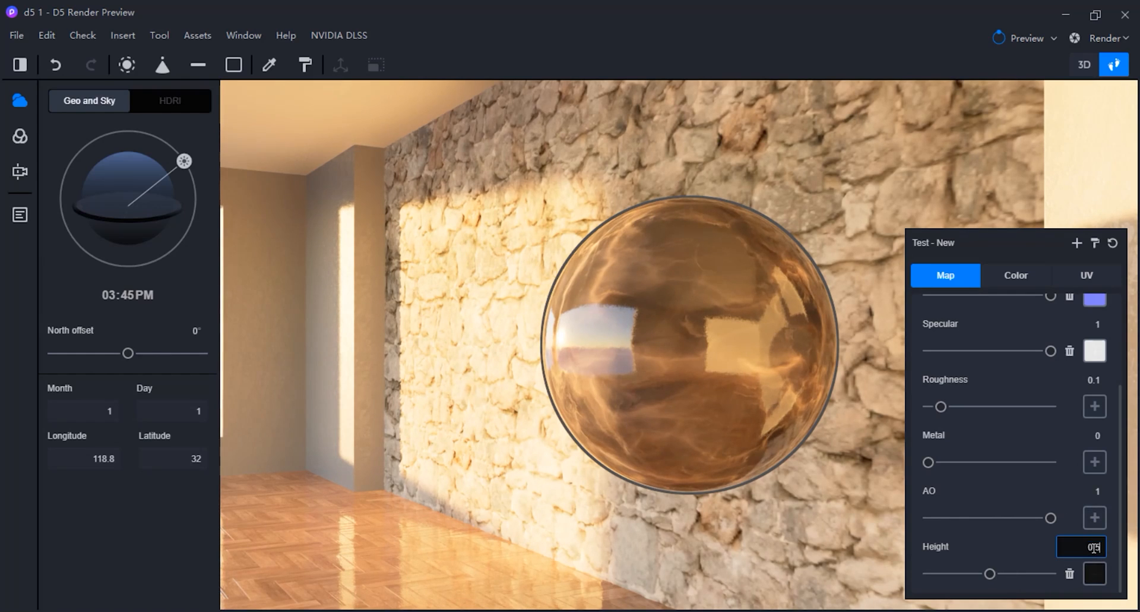
{"action": "left_click", "coordinate": [1113, 517]}
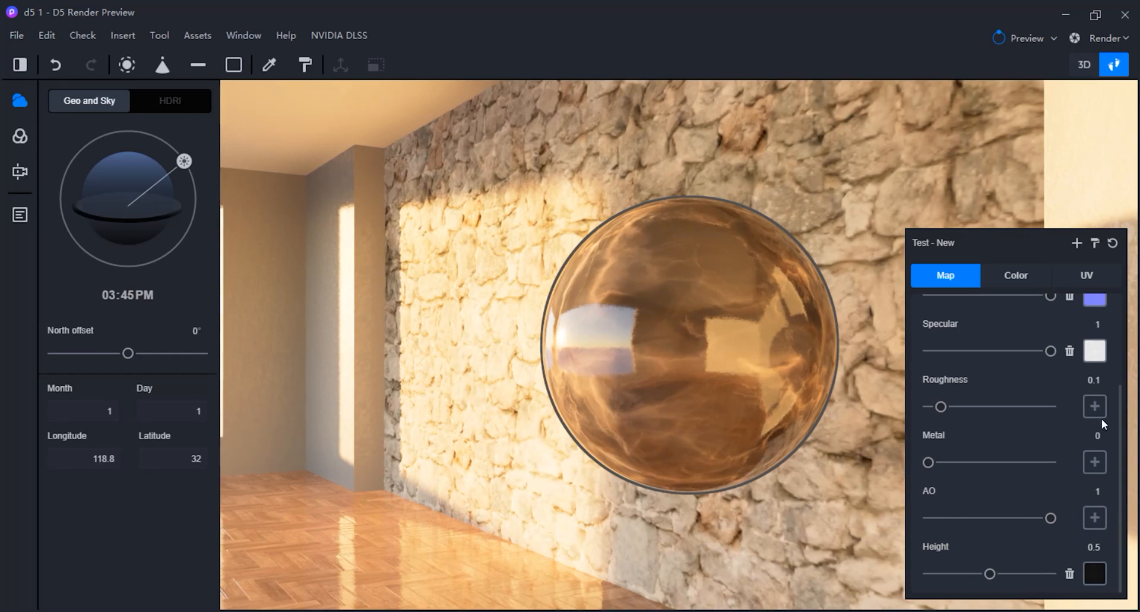
Reduce the marble material's color Saturation to 0 and its Value to 41
{"action": "left_click", "coordinate": [1027, 281]}
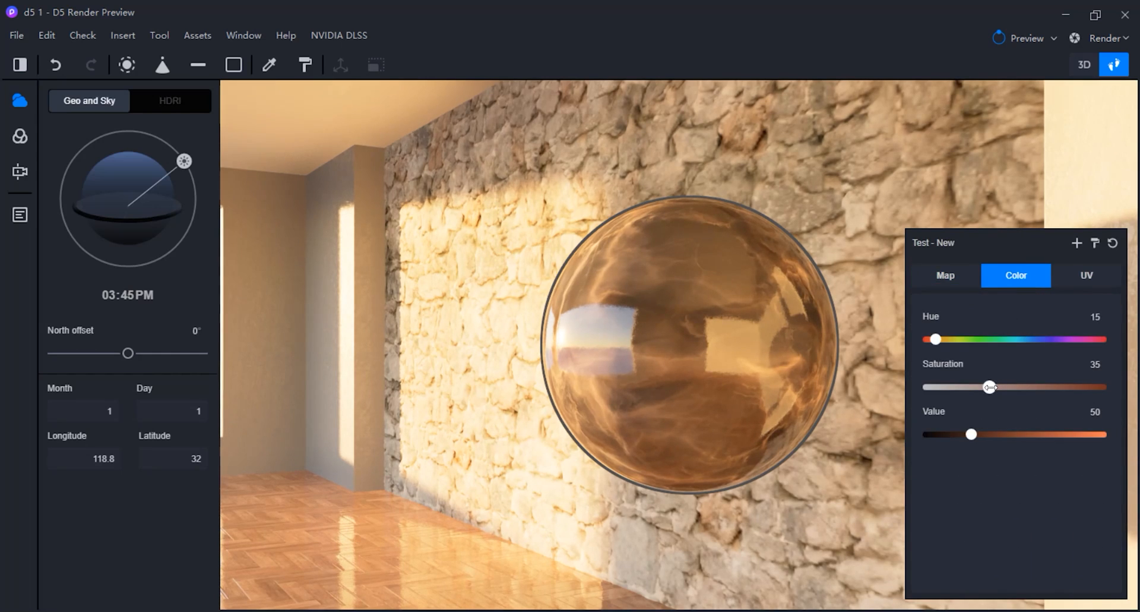
{"action": "left_click_drag", "start_coordinate": [989, 387], "coordinate": [915, 390]}
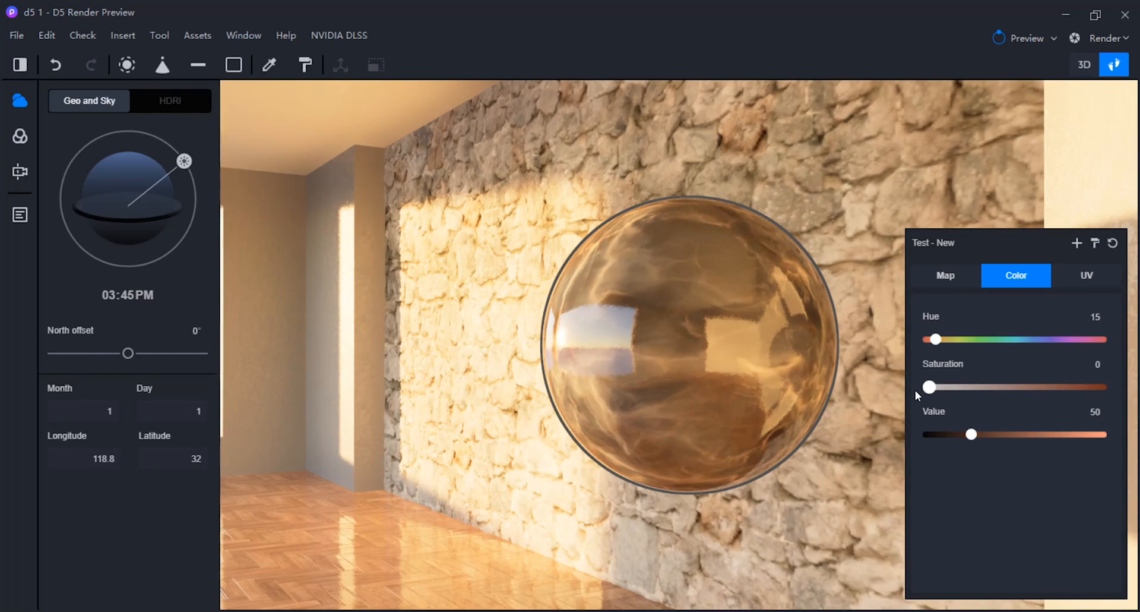
{"action": "mouse_move", "coordinate": [965, 437]}
{"action": "left_mouse_down"}
{"action": "mouse_move", "coordinate": [930, 434]}
{"action": "mouse_move", "coordinate": [972, 437]}
{"action": "left_mouse_up"}
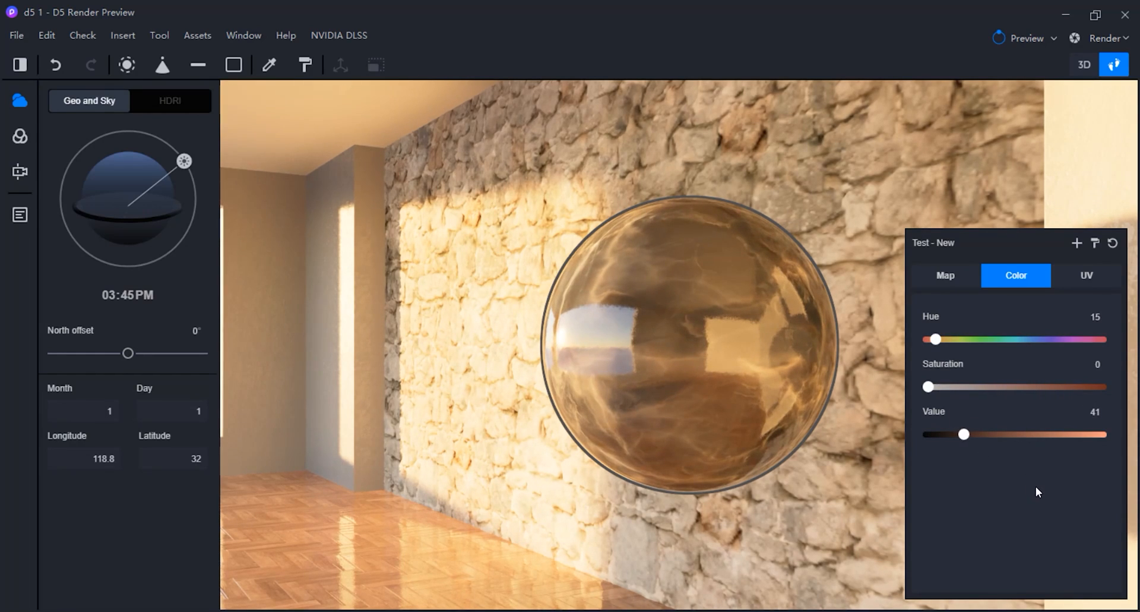
{"action": "left_click", "coordinate": [1082, 278]}
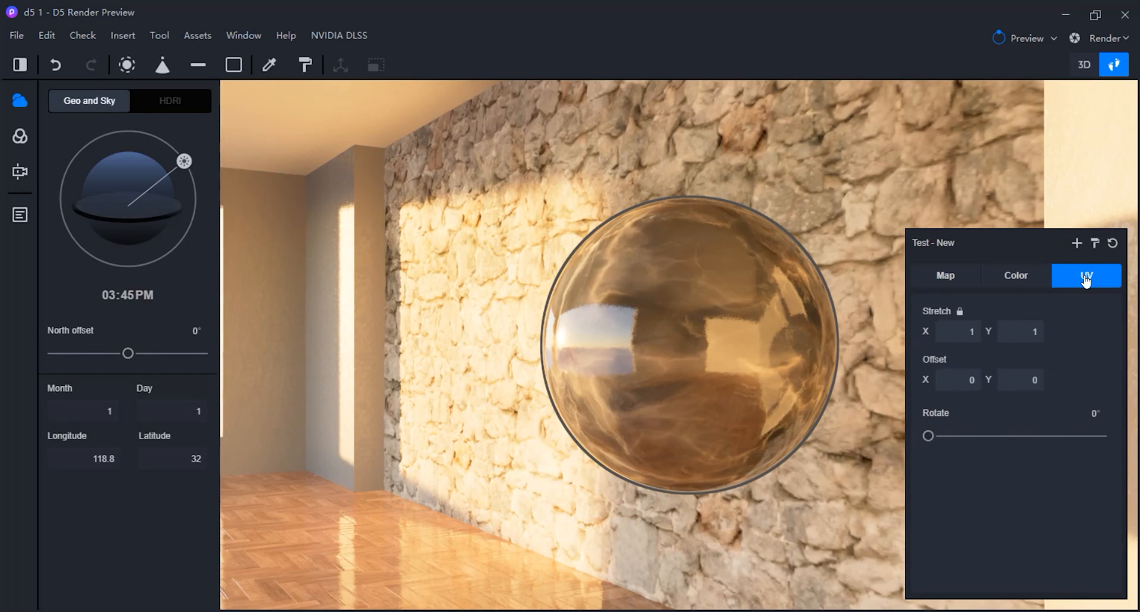
{"action": "left_click", "coordinate": [948, 276]}
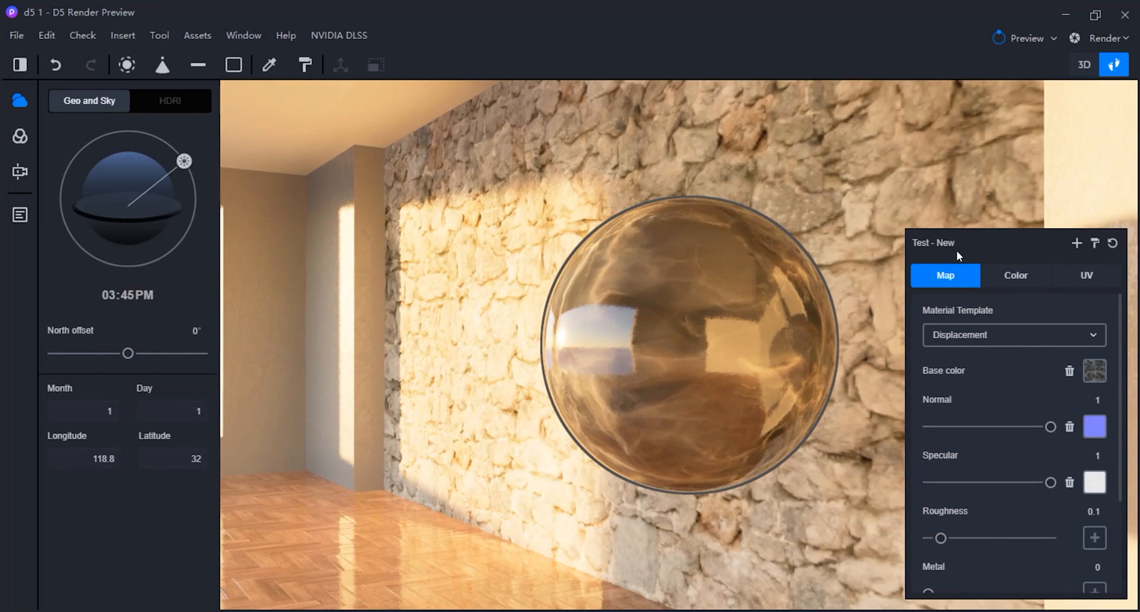
{"action": "left_click", "coordinate": [1107, 38]}
{"action": "left_click", "coordinate": [1010, 63]}
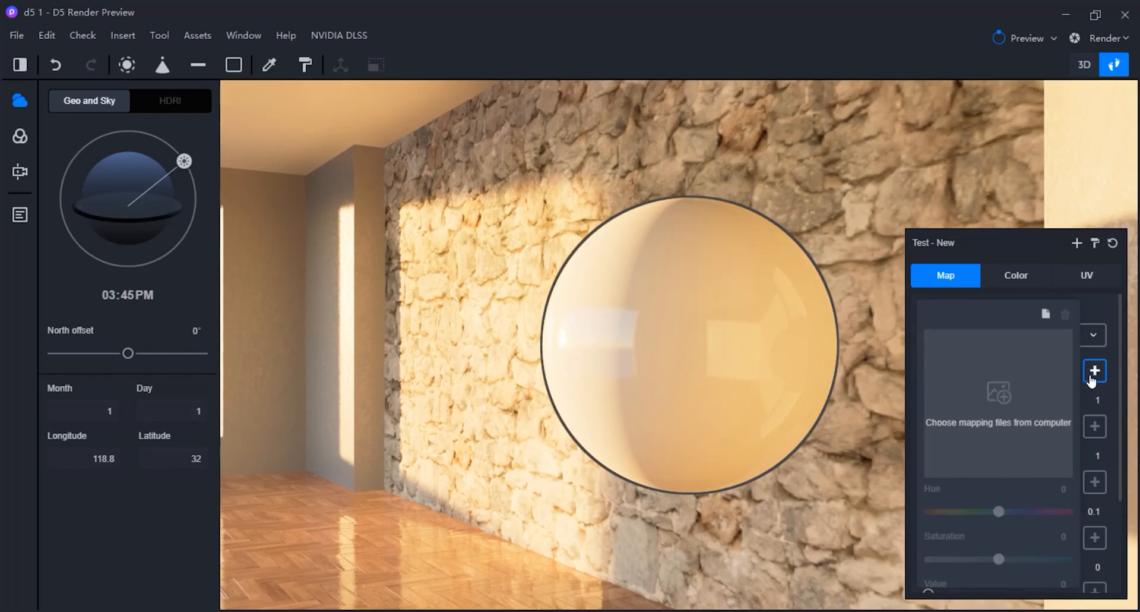
Load cgaxis_pbr_17_old_brick_wall_4_diffuse.jpg from the old_brick_wall_4 folder as the sphere material's base color map
{"action": "left_click", "coordinate": [980, 395]}
{"action": "left_click", "coordinate": [563, 237]}
{"action": "left_click", "coordinate": [1014, 587]}
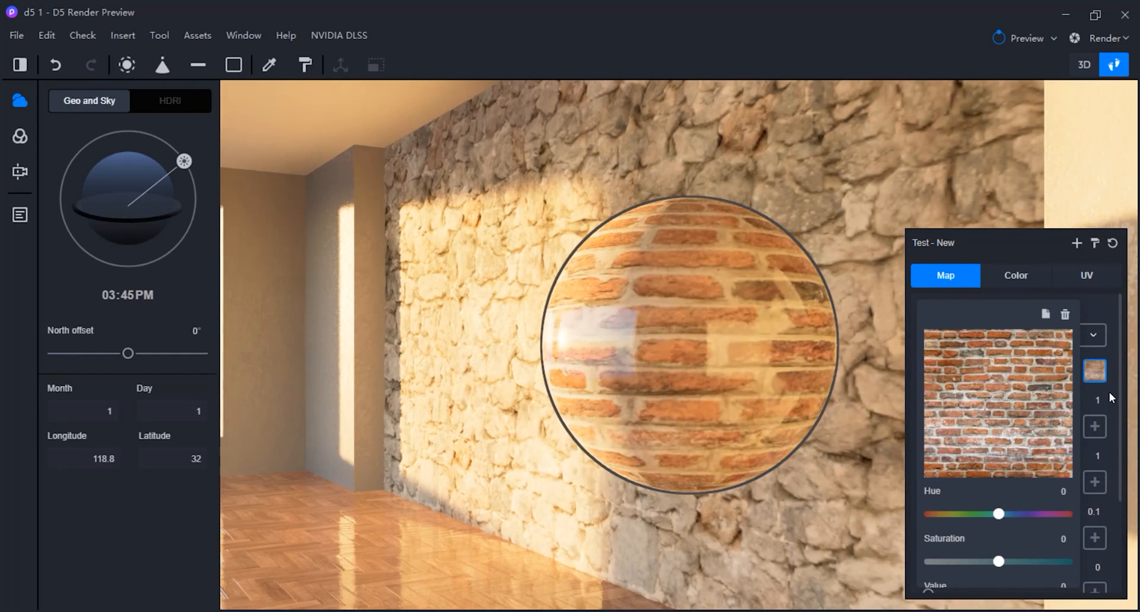
{"action": "left_click", "coordinate": [1112, 397]}
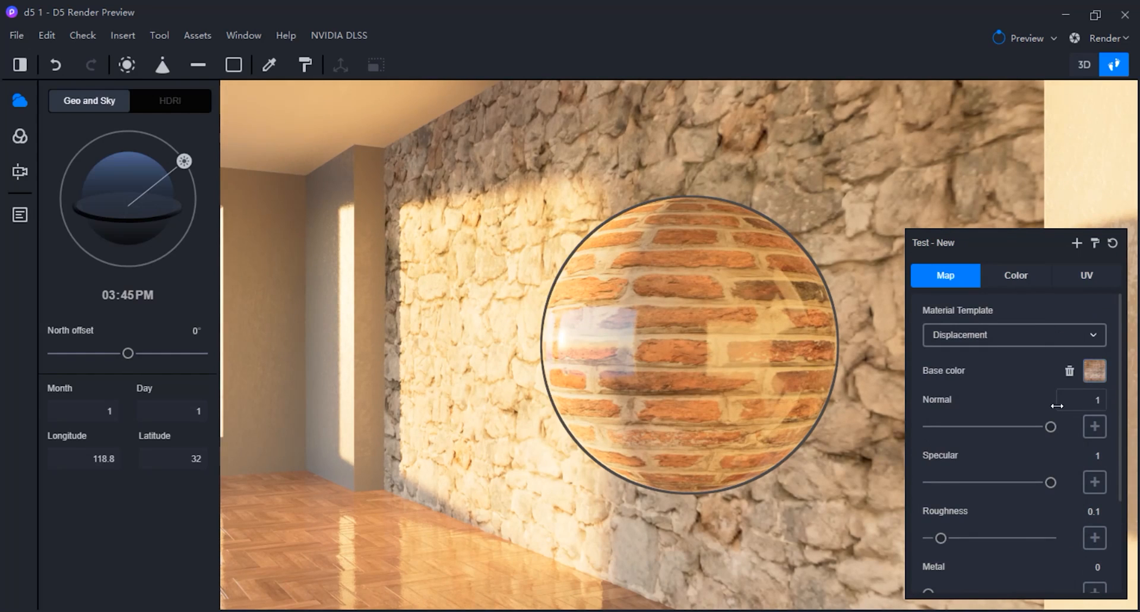
Load cgaxis_pbr_17_old_brick_wall_4_normal.jpg as the sphere material's normal map
{"action": "left_click", "coordinate": [1092, 427]}
{"action": "left_click", "coordinate": [999, 403]}
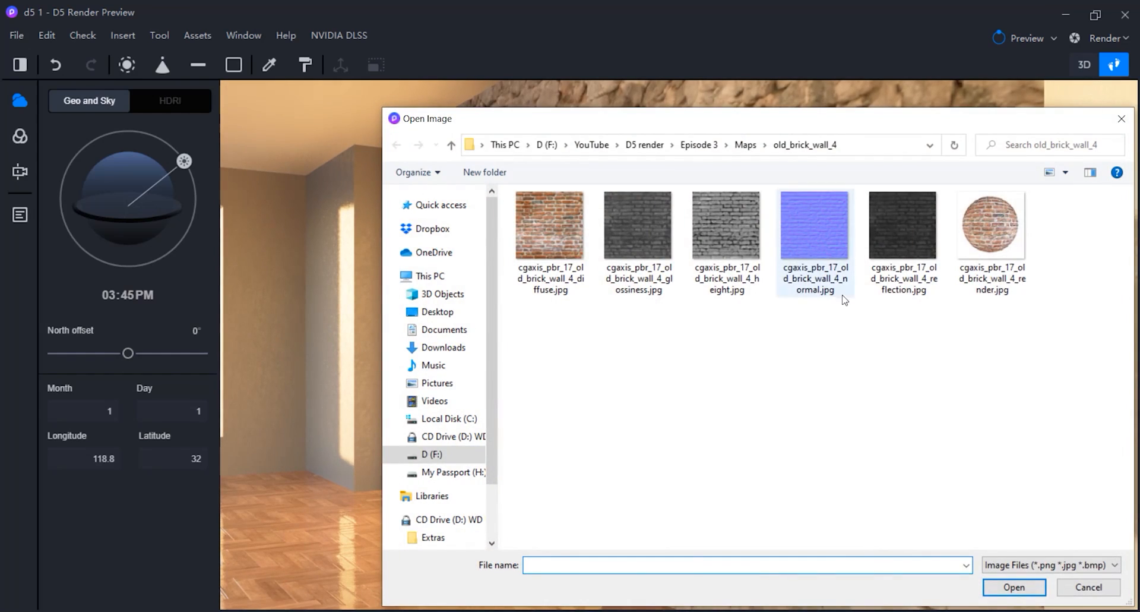
{"action": "double_click", "coordinate": [801, 247]}
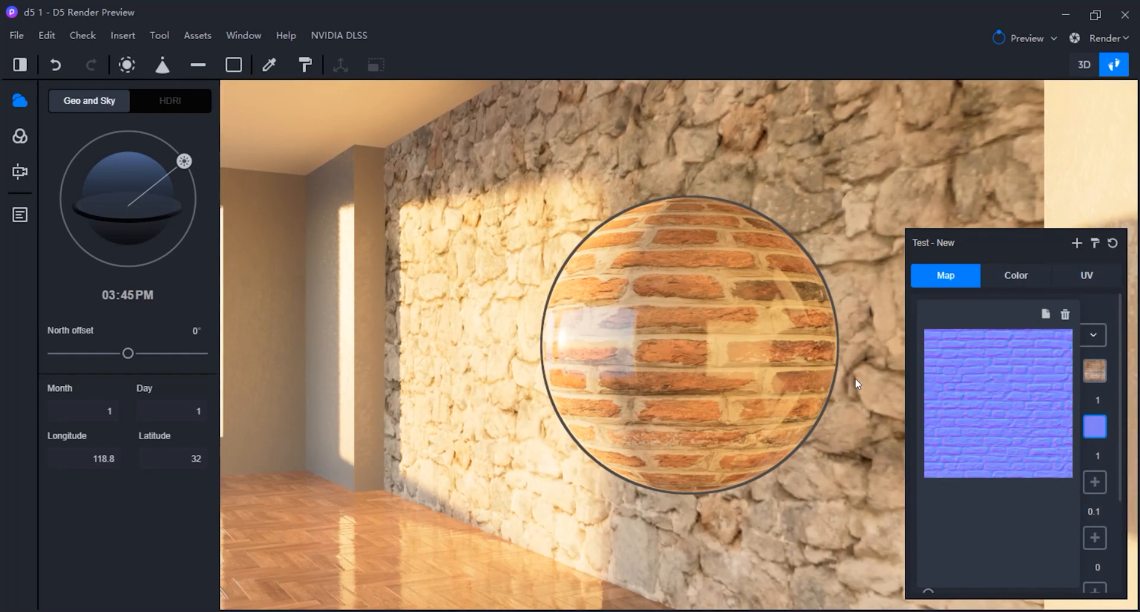
{"action": "left_click", "coordinate": [1113, 393]}
Load cgaxis_pbr_17_old_brick_wall_4_glossiness.jpg as the sphere material's specular map and lower Specular to 0.76
{"action": "left_click", "coordinate": [1096, 482]}
{"action": "left_click", "coordinate": [991, 430]}
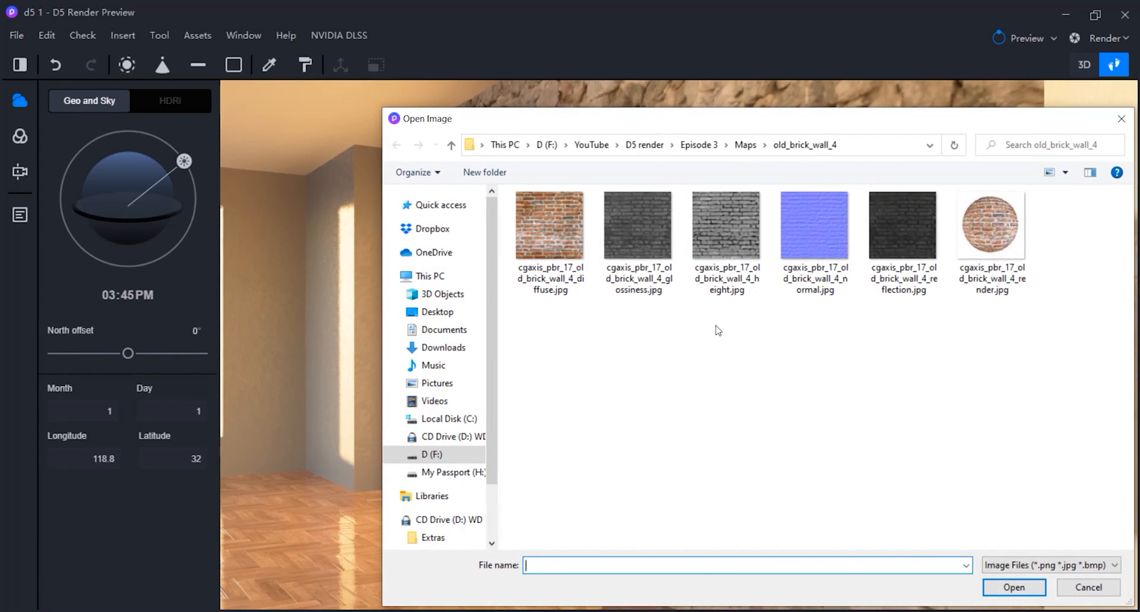
{"action": "left_click", "coordinate": [643, 253]}
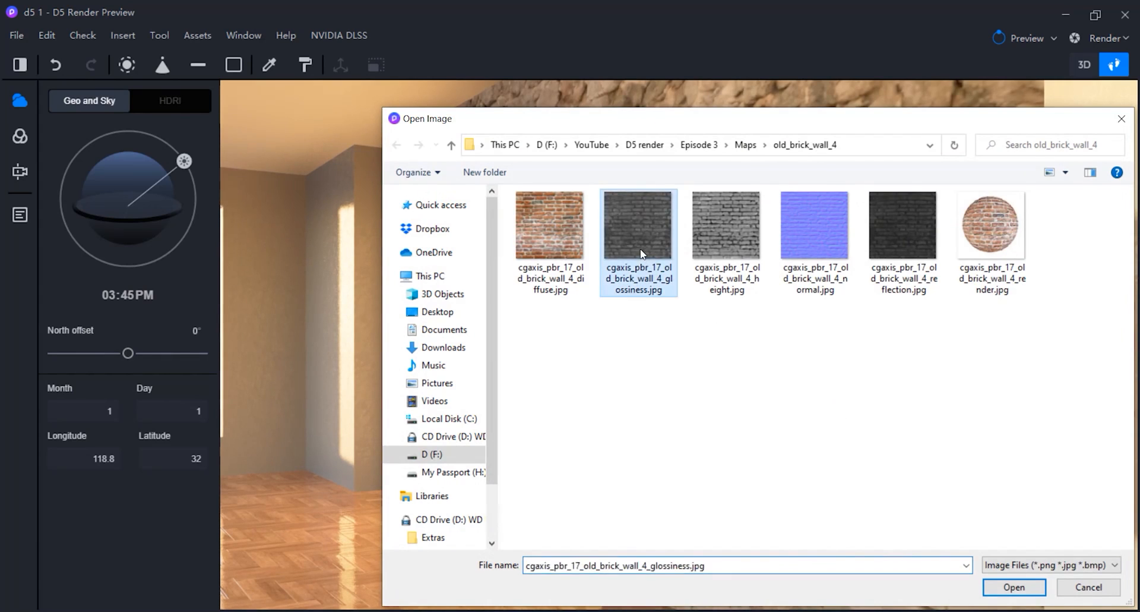
{"action": "left_click", "coordinate": [1002, 583]}
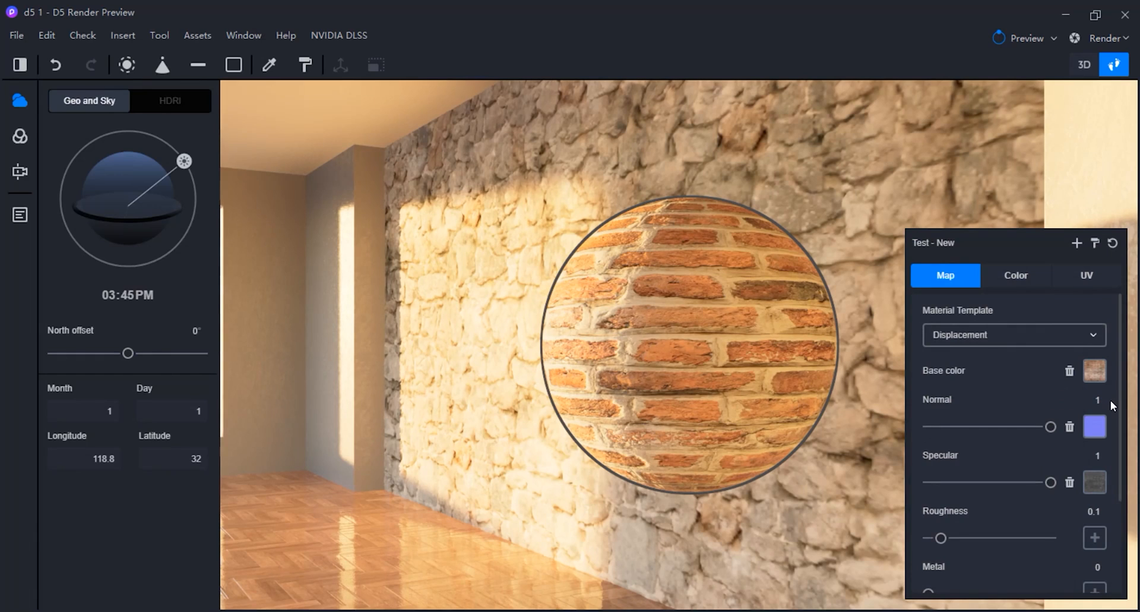
{"action": "left_click_drag", "start_coordinate": [1050, 481], "coordinate": [1021, 482]}
Load cgaxis_pbr_17_old_brick_wall_4_height.jpg as the sphere material's height map
{"action": "scroll", "coordinate": [1111, 460], "scroll_direction": "down", "scroll_amount": 3}
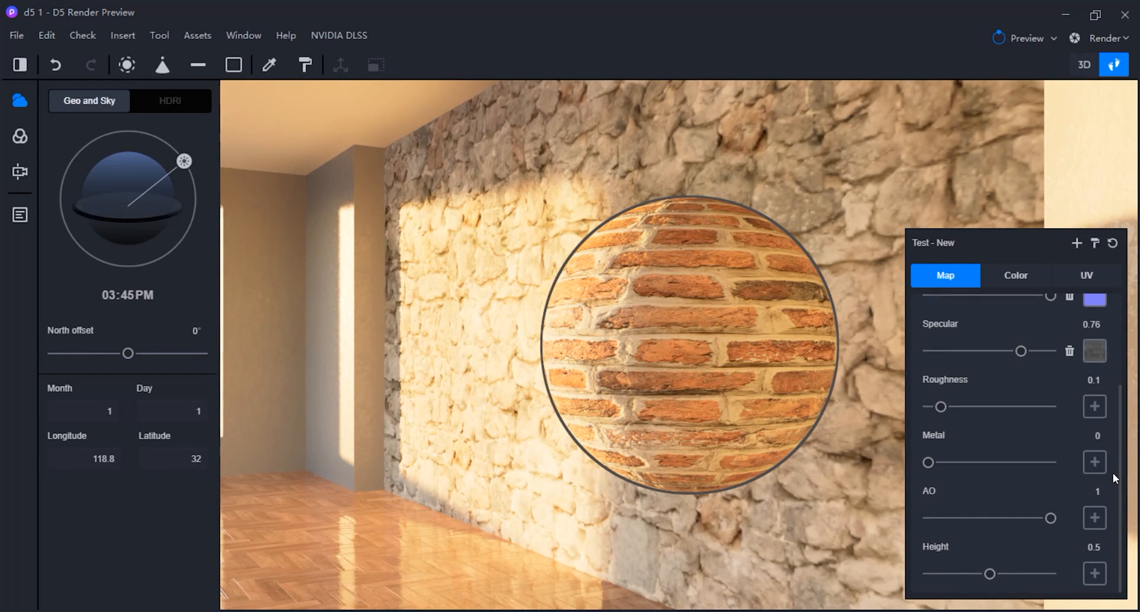
{"action": "left_click", "coordinate": [1095, 573]}
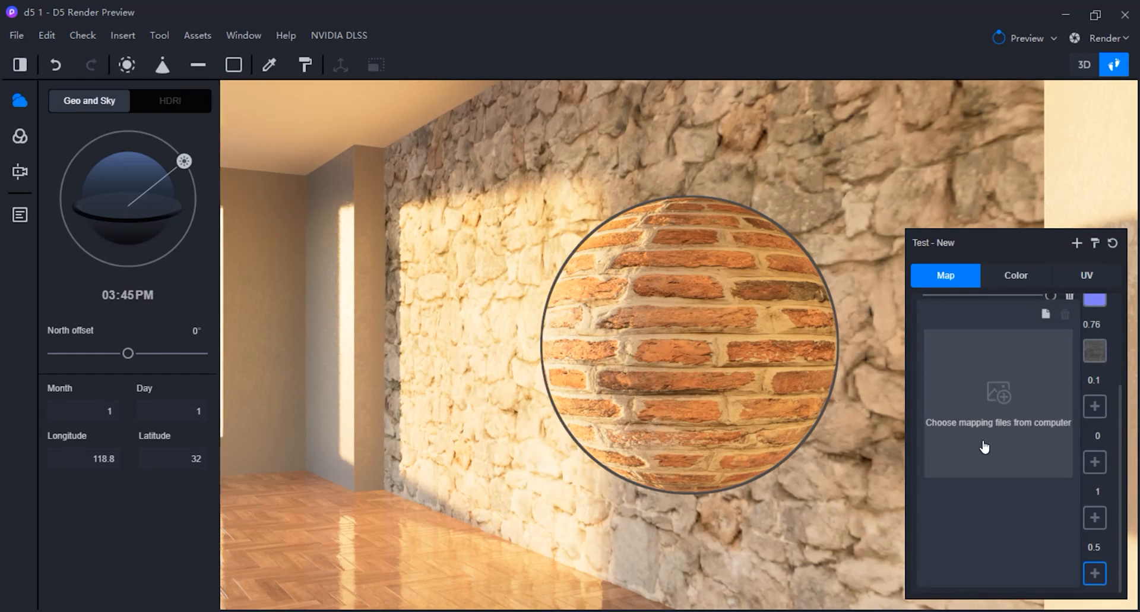
{"action": "left_click", "coordinate": [985, 447]}
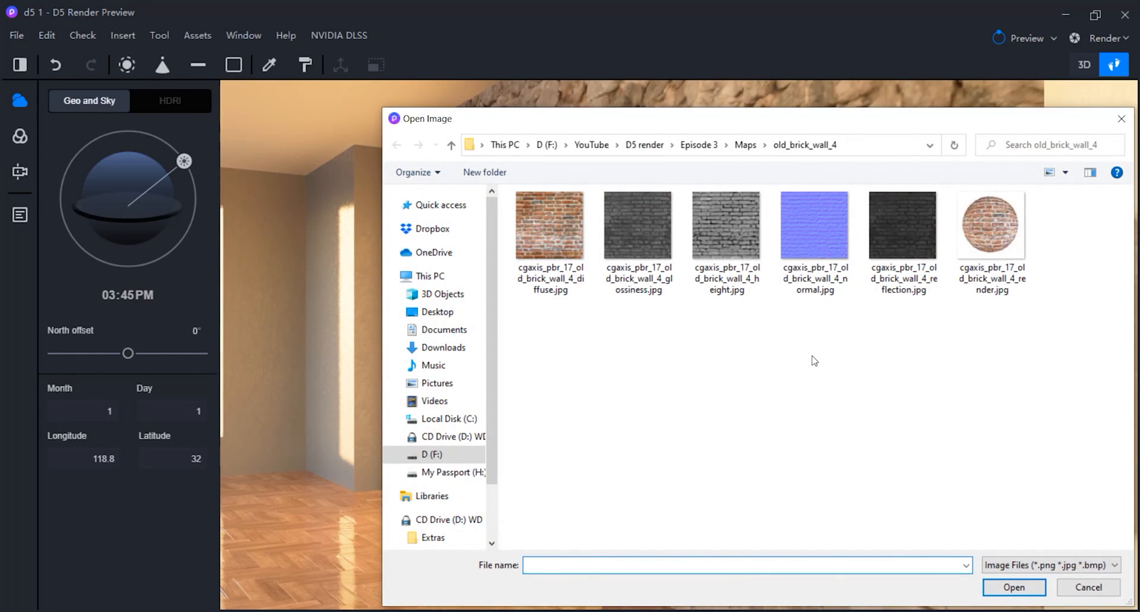
{"action": "left_click", "coordinate": [738, 244]}
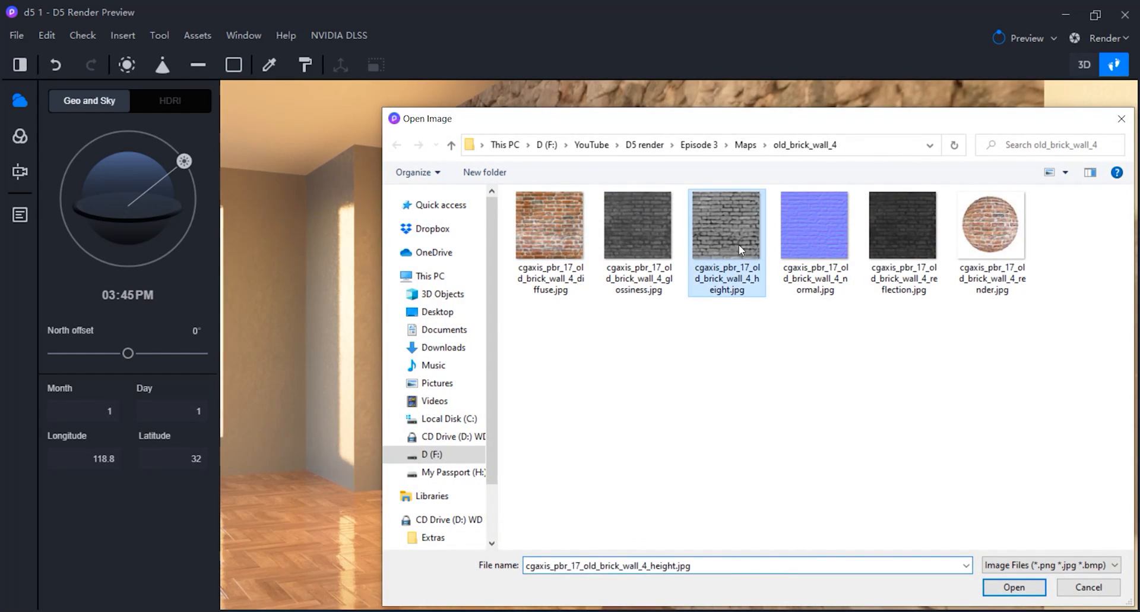
{"action": "left_click", "coordinate": [1002, 583]}
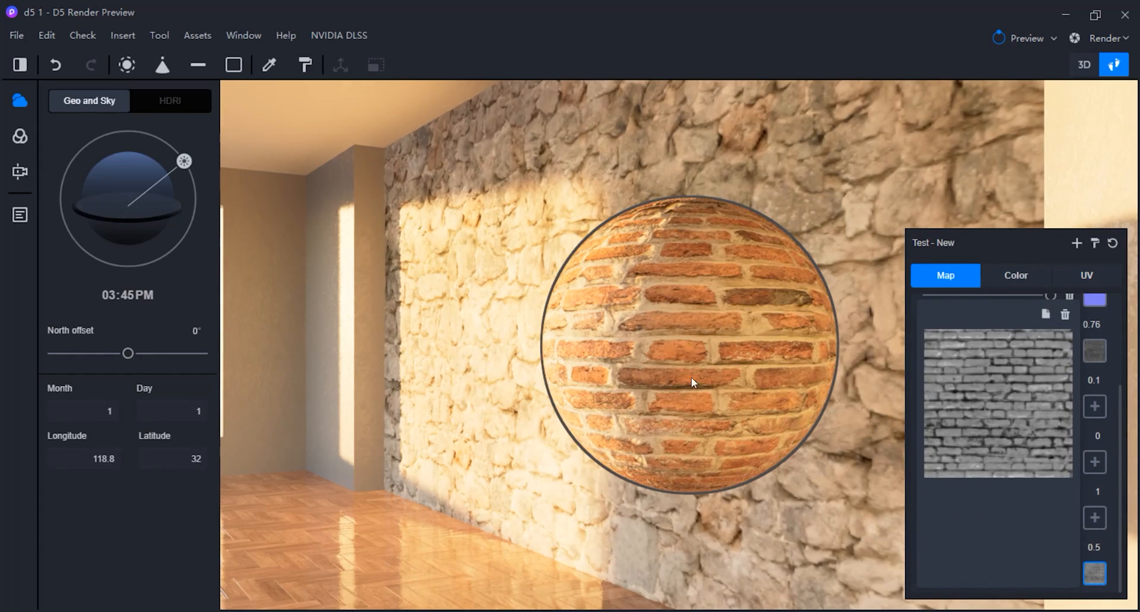
{"action": "left_click", "coordinate": [1111, 456]}
Lower the sphere material's color Value to 30 and set its linked UV stretch to 1.3
{"action": "left_click", "coordinate": [1016, 276]}
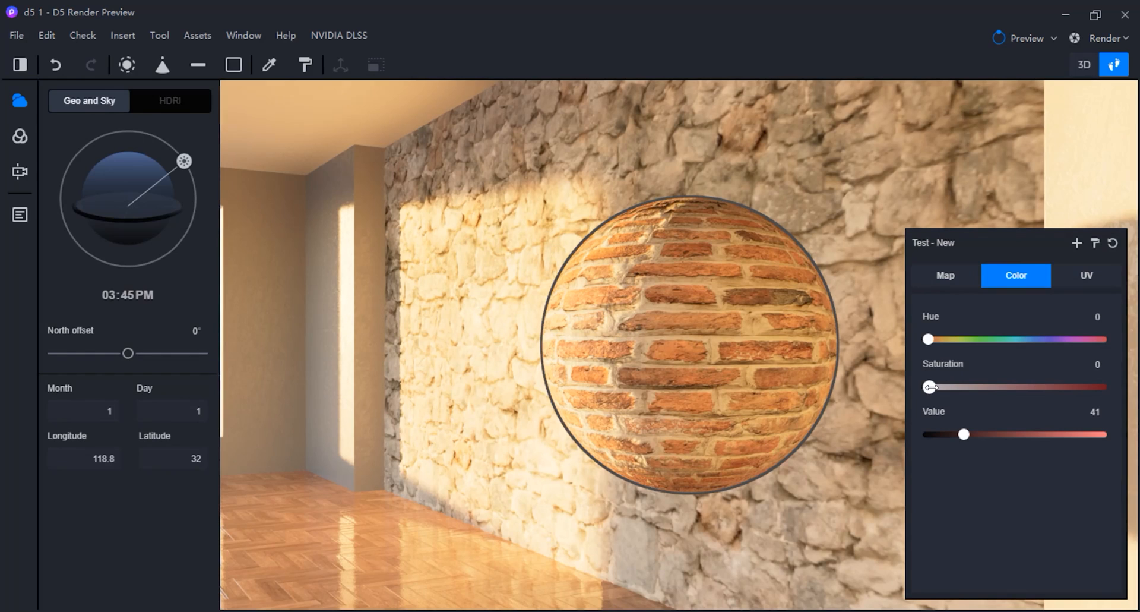
{"action": "left_click_drag", "start_coordinate": [963, 434], "coordinate": [955, 435]}
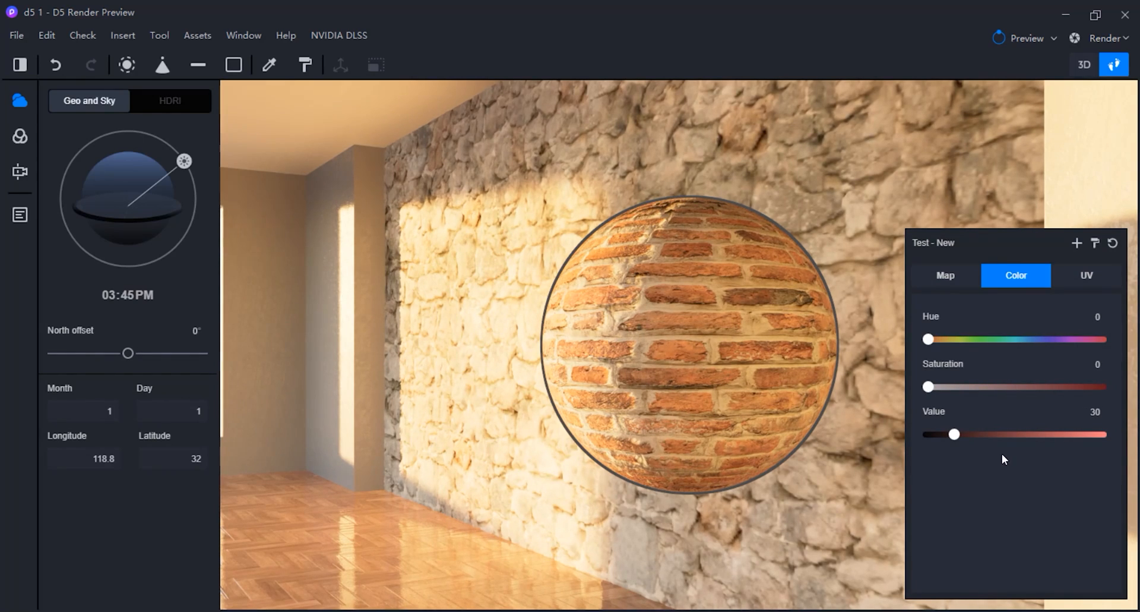
{"action": "left_click", "coordinate": [1057, 281]}
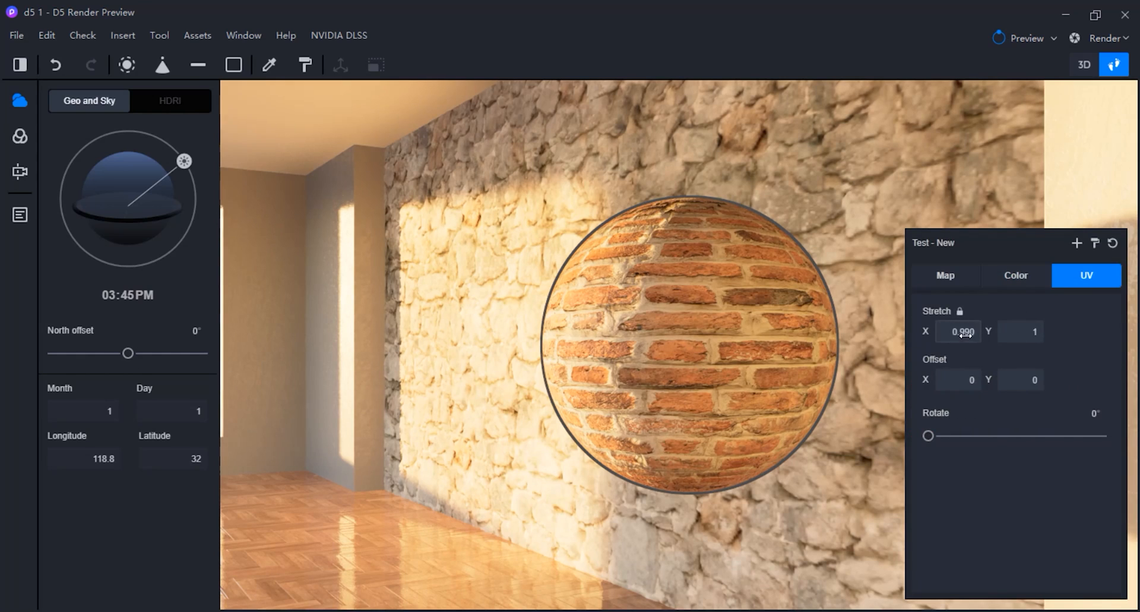
{"action": "left_click_drag", "start_coordinate": [965, 332], "coordinate": [1138, 343]}
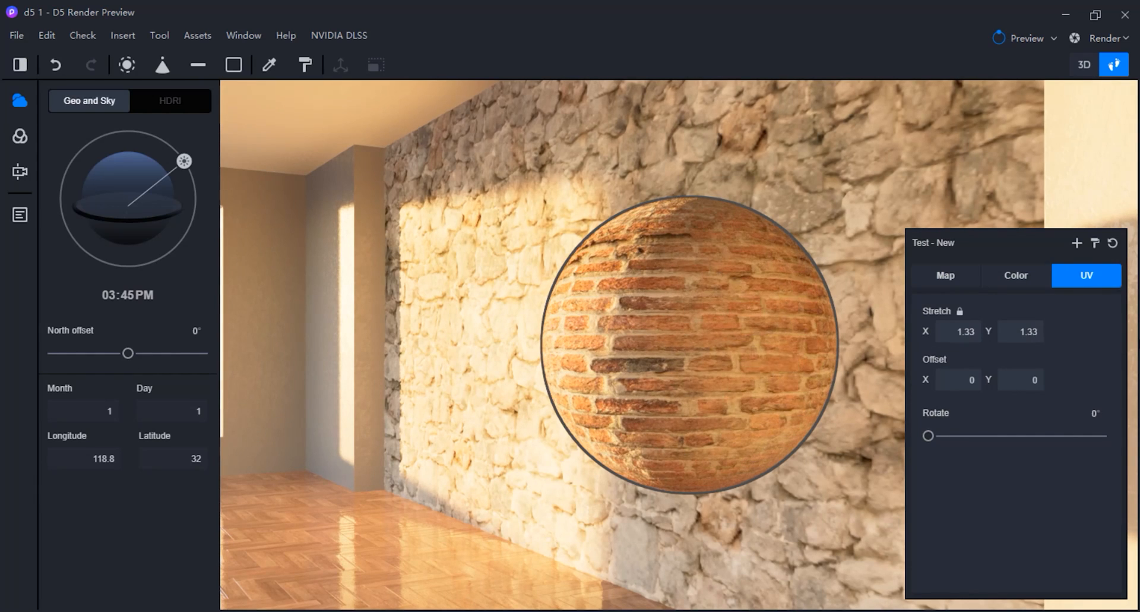
{"action": "left_click", "coordinate": [979, 335]}
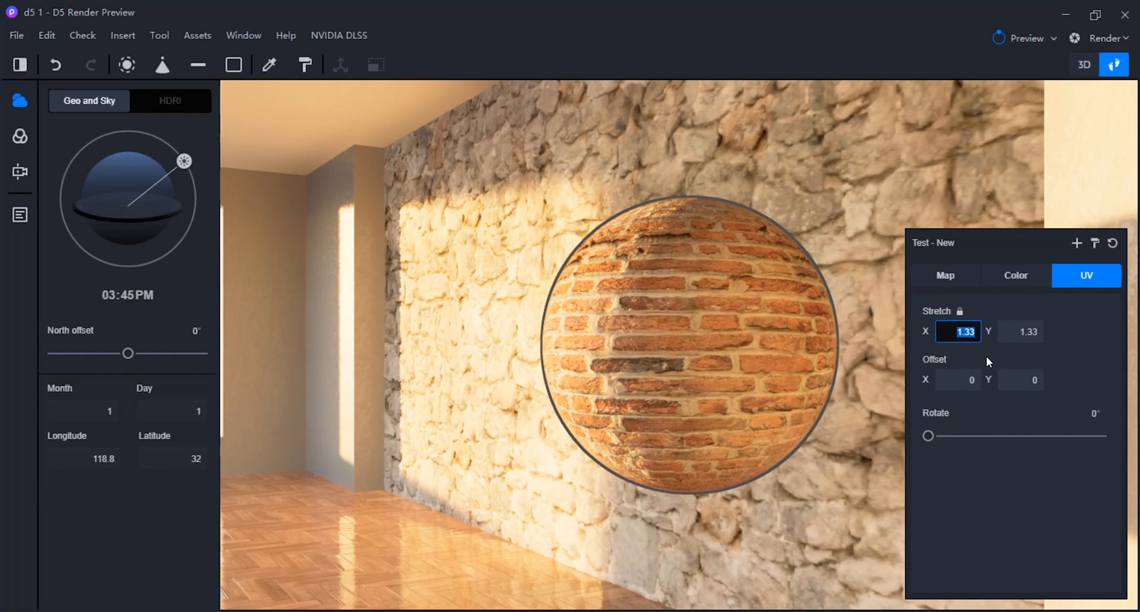
{"action": "type", "text": "1.30"}
{"action": "key", "text": "Return"}
{"action": "left_click", "coordinate": [1089, 347]}
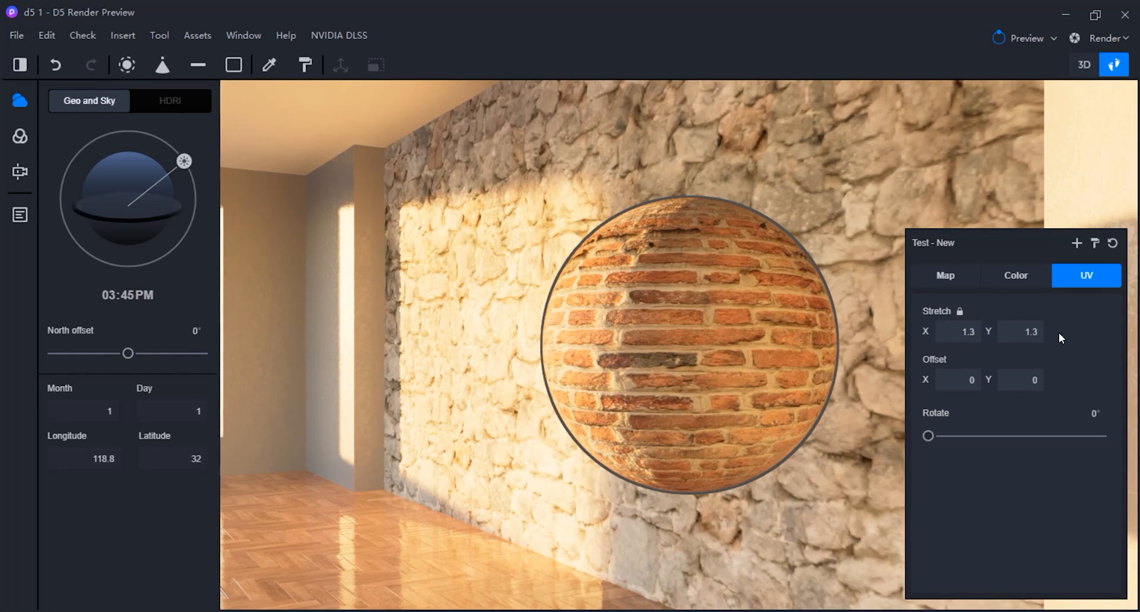
Raise the height strength of the sphere's brick material to 0.7
{"action": "left_click", "coordinate": [950, 277]}
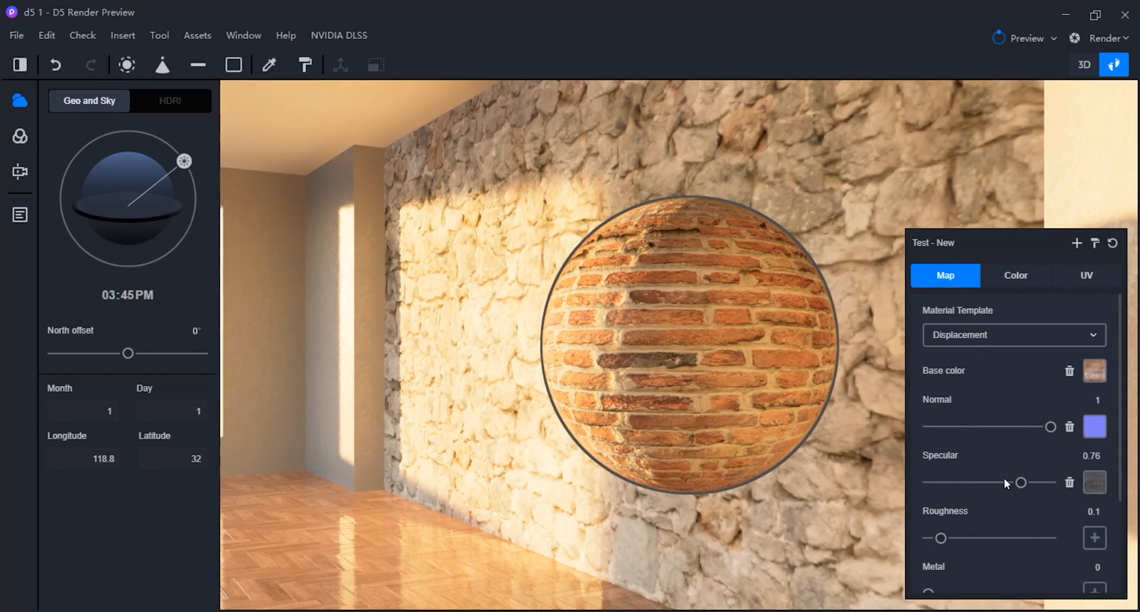
{"action": "scroll", "coordinate": [979, 496], "scroll_direction": "down", "scroll_amount": 3}
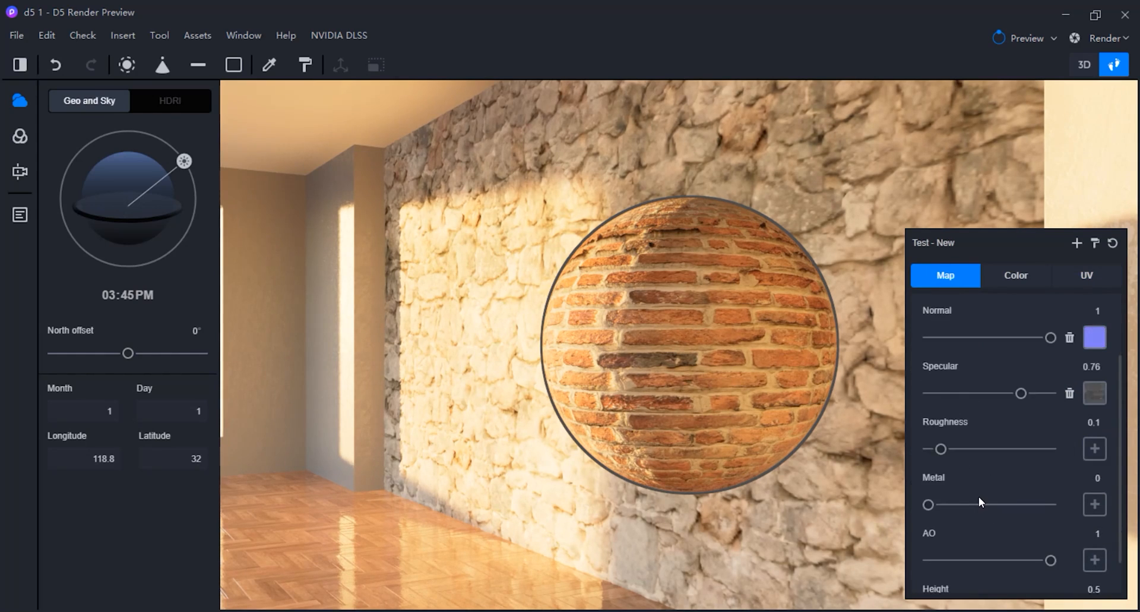
{"action": "left_click_drag", "start_coordinate": [991, 566], "coordinate": [1014, 573]}
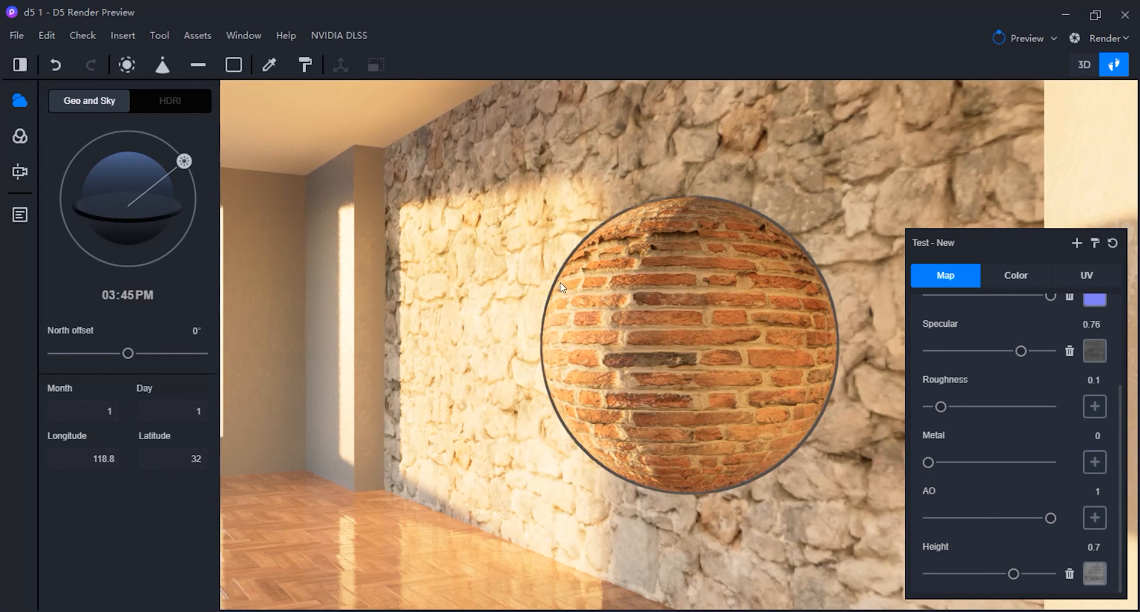
Sample the sphere's brick material with the Material Picker and apply it to the plain side walls with the Material Brush
{"action": "left_click", "coordinate": [269, 67]}
{"action": "left_click", "coordinate": [266, 67]}
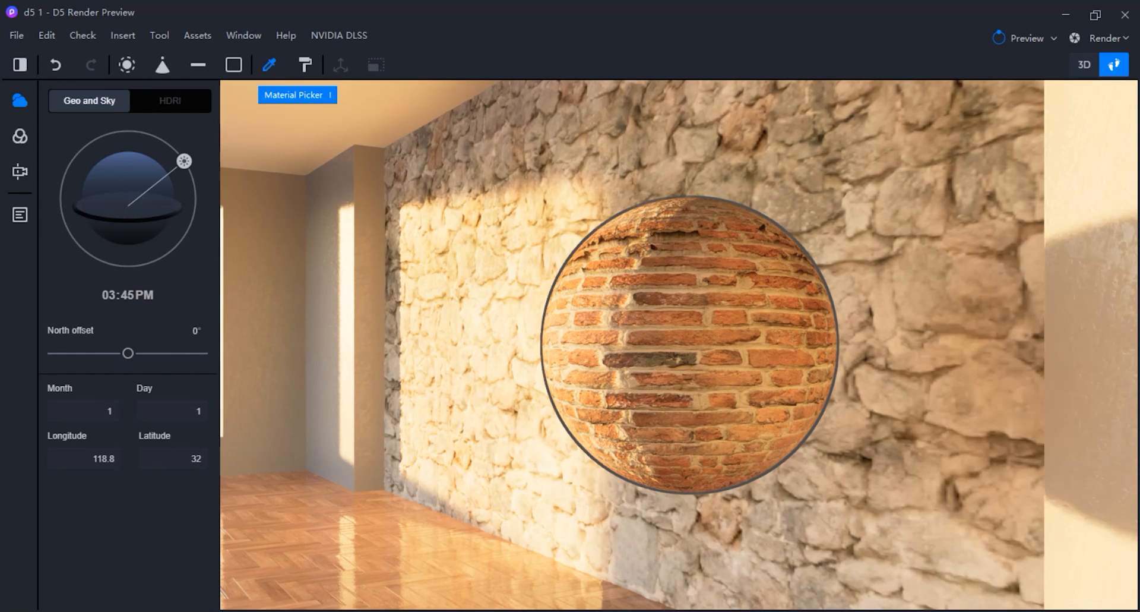
{"action": "left_click", "coordinate": [653, 296]}
{"action": "left_click", "coordinate": [653, 295]}
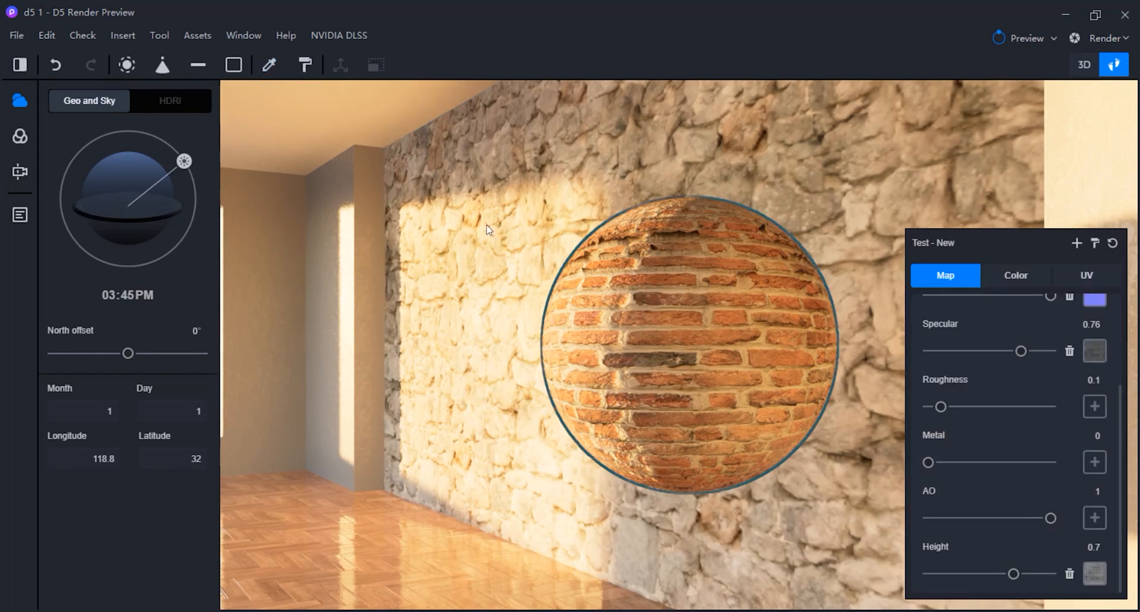
{"action": "left_click", "coordinate": [303, 64]}
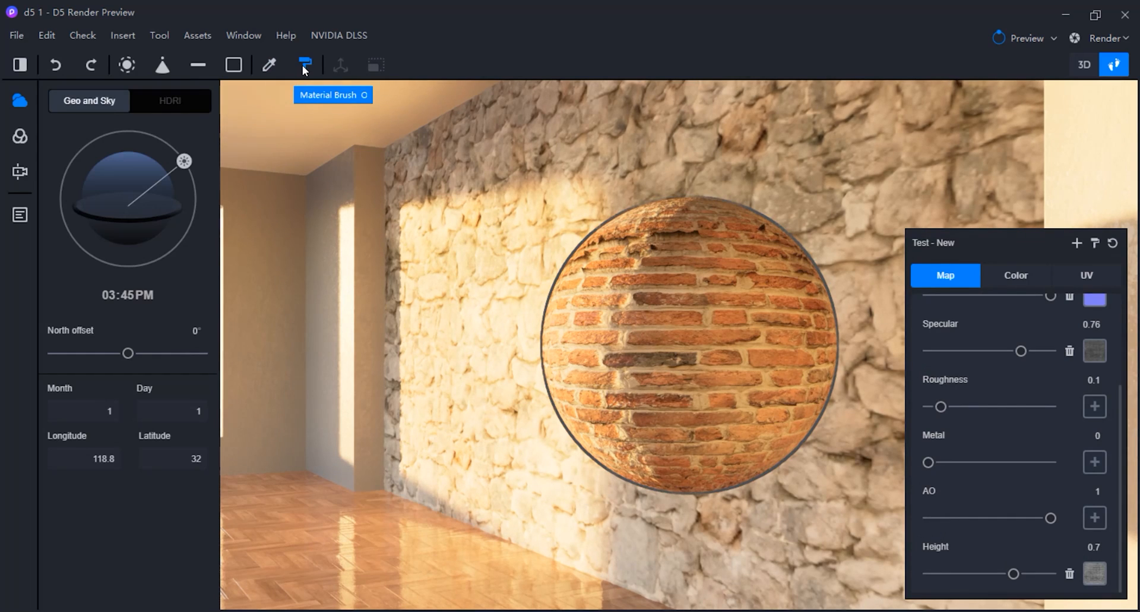
{"action": "left_click", "coordinate": [330, 248]}
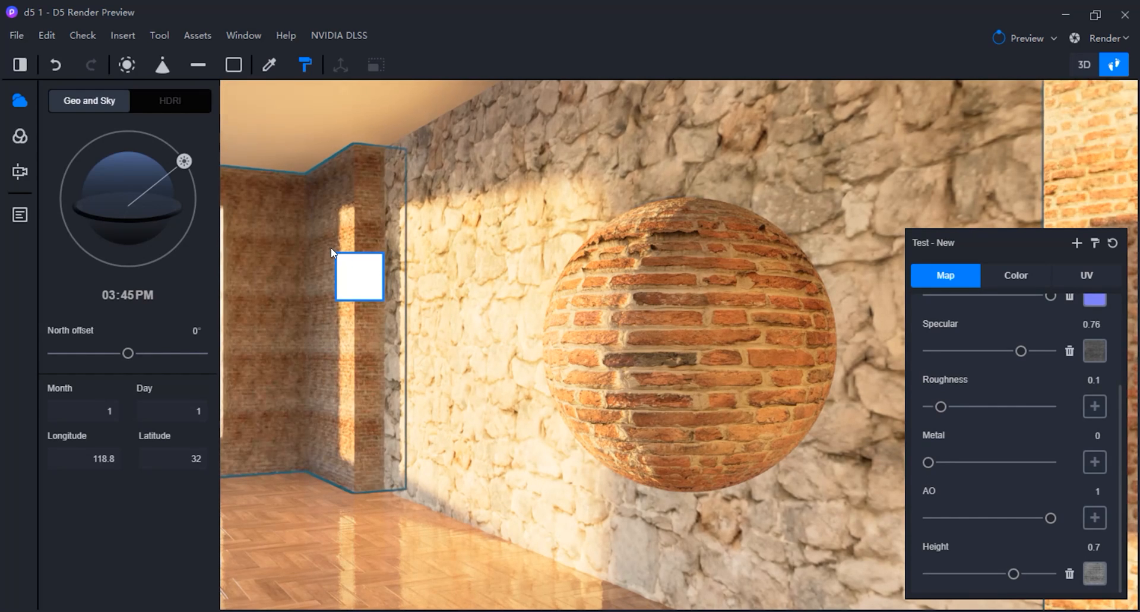
{"action": "key", "text": "Escape"}
Set the side walls' brick UV stretch to 0.5 and its offset to X 0.38 and Y 0.25
{"action": "left_click", "coordinate": [1086, 276]}
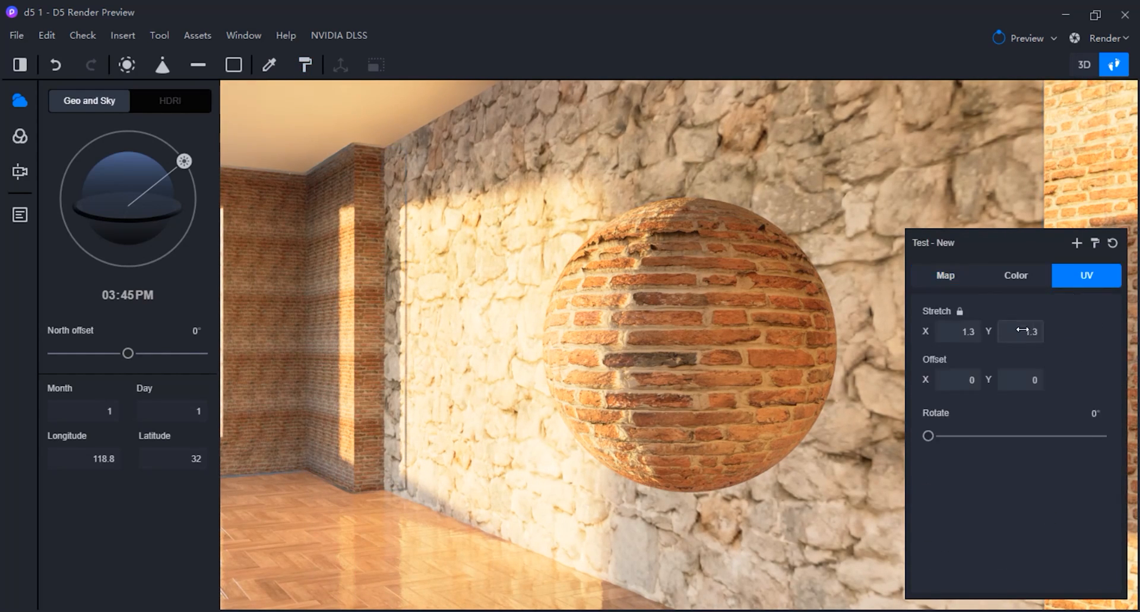
{"action": "mouse_move", "coordinate": [966, 337]}
{"action": "left_mouse_down"}
{"action": "mouse_move", "coordinate": [901, 352]}
{"action": "mouse_move", "coordinate": [961, 332]}
{"action": "left_mouse_up"}
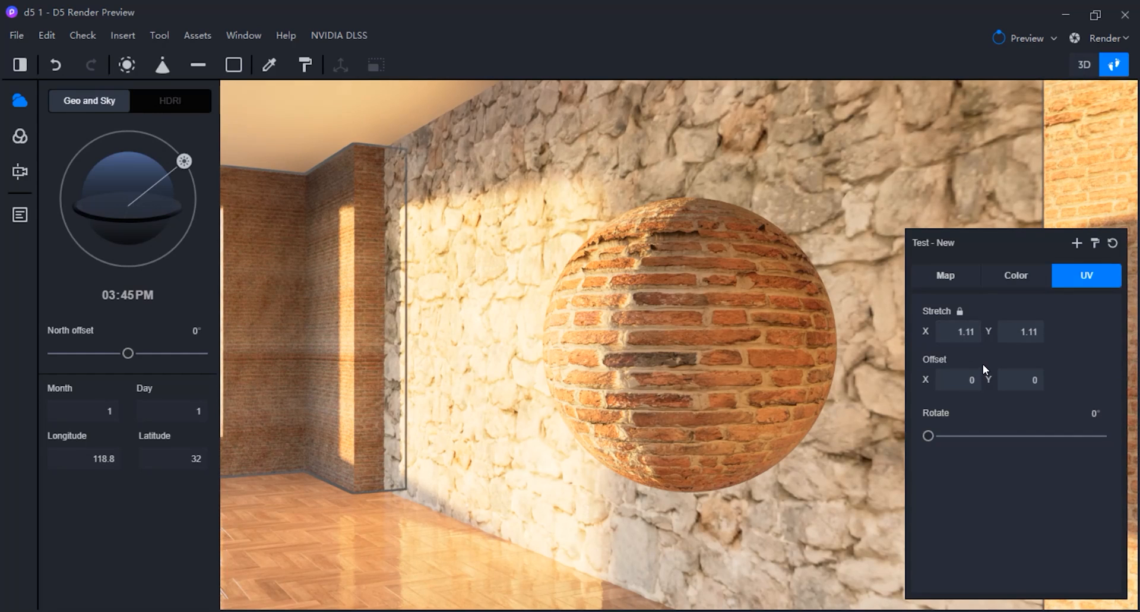
{"action": "left_click", "coordinate": [959, 339]}
{"action": "type", "text": "0.5"}
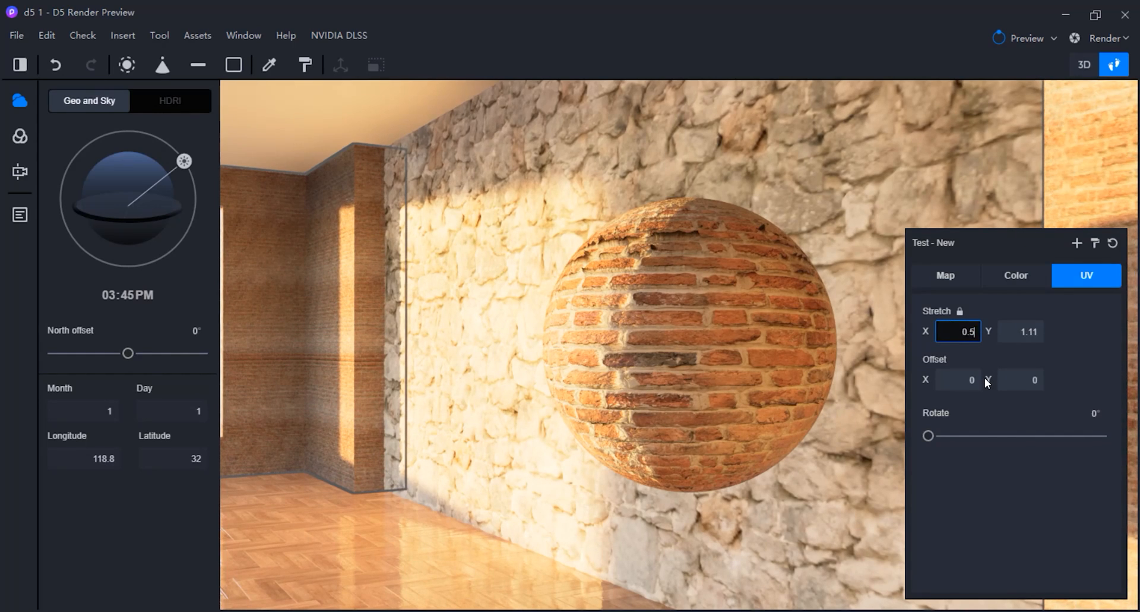
{"action": "key", "text": "Return"}
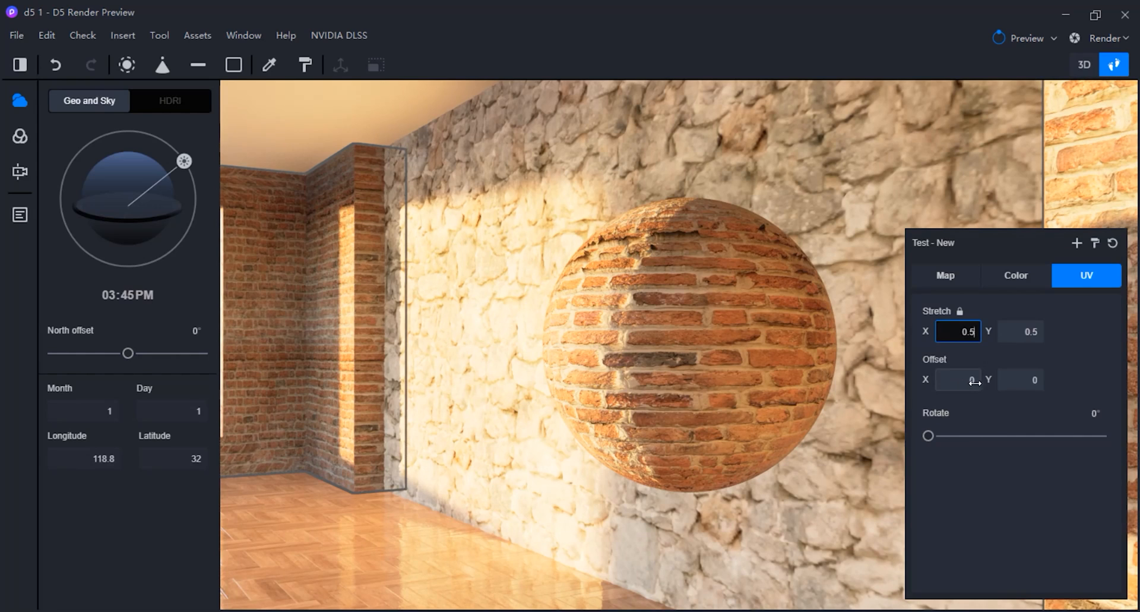
{"action": "left_click_drag", "start_coordinate": [969, 380], "coordinate": [1139, 379]}
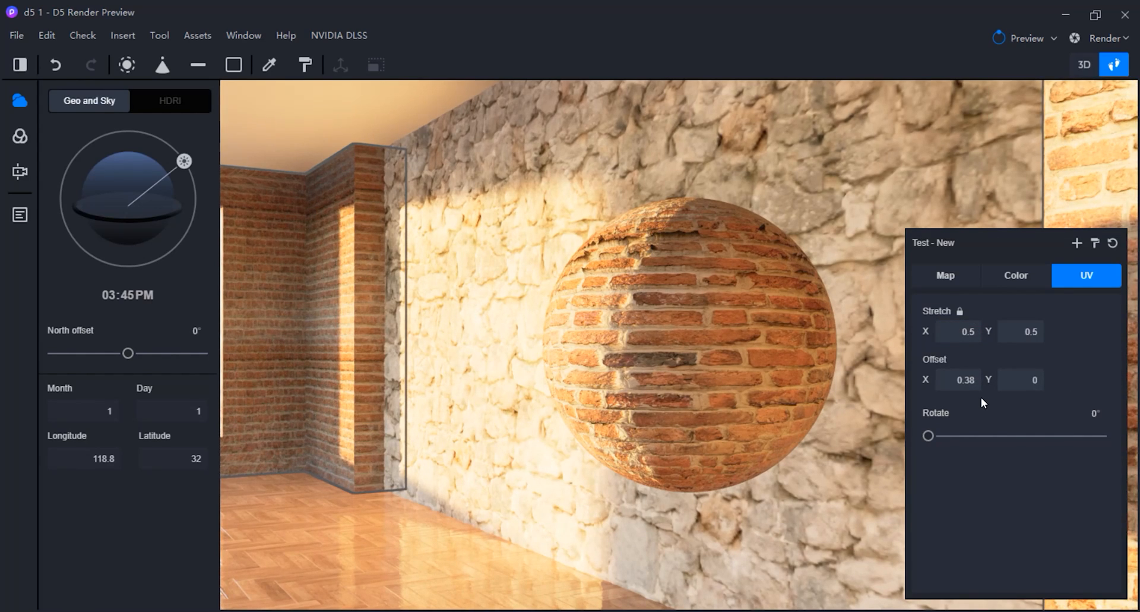
{"action": "left_click_drag", "start_coordinate": [1010, 380], "coordinate": [1135, 383]}
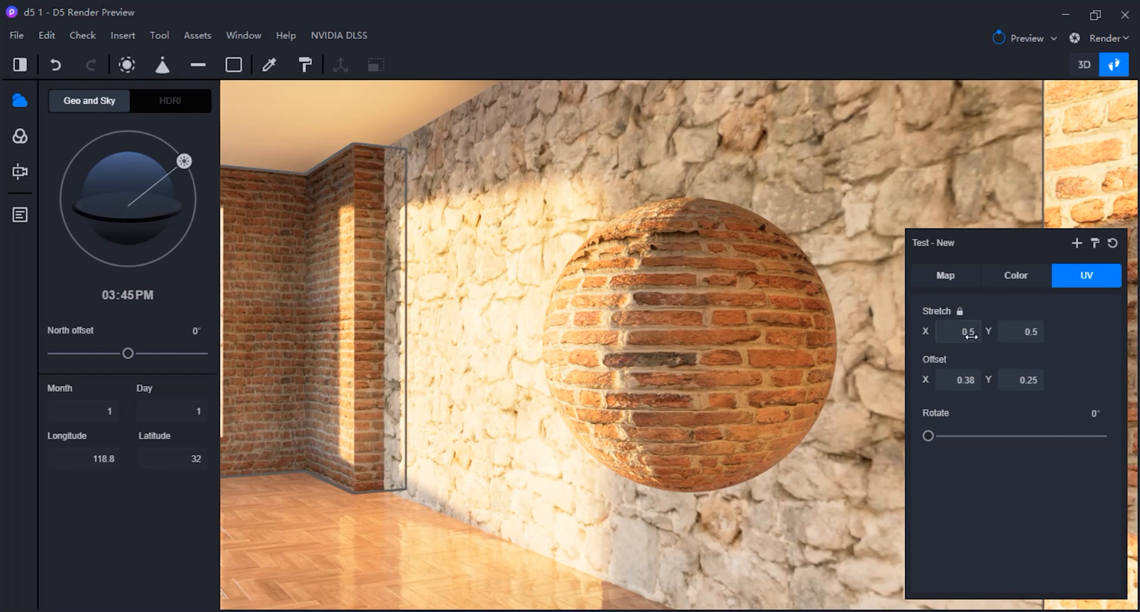
Set the side walls' brick UV stretch to 0.4 and clear the selection
{"action": "left_click", "coordinate": [967, 334]}
{"action": "type", "text": "0.4"}
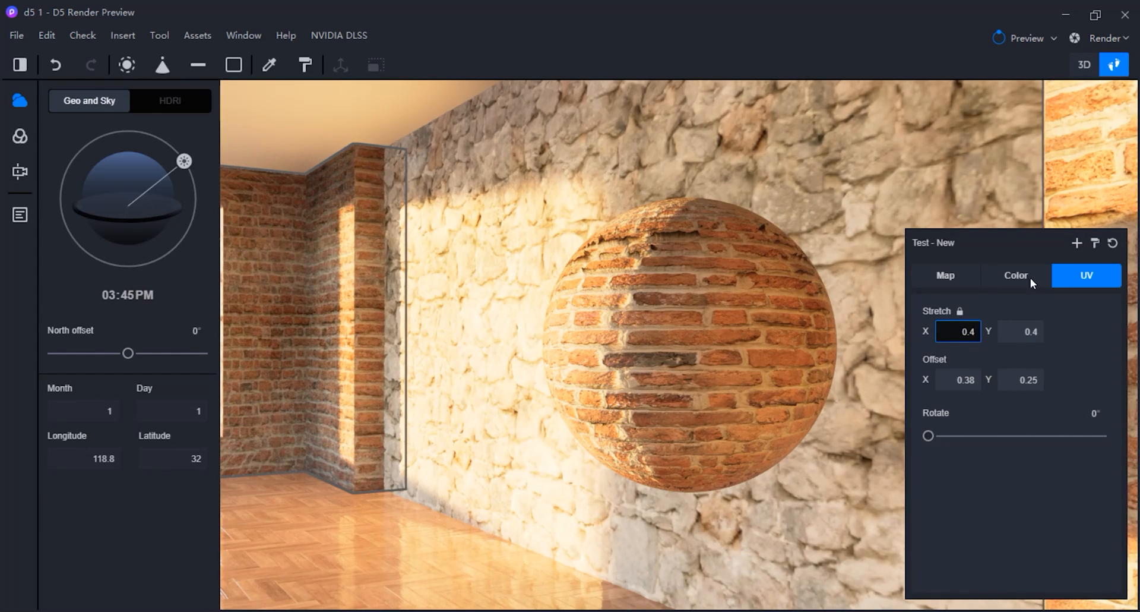
{"action": "left_click", "coordinate": [1064, 197]}
{"action": "key", "text": "Escape"}
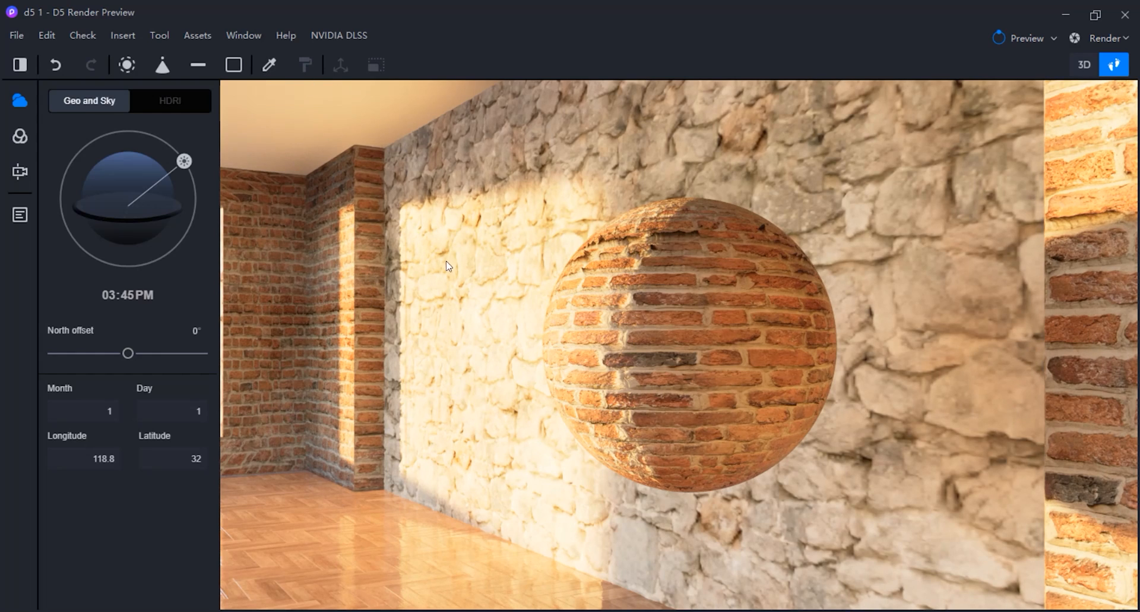
Add the brick materials of the sphere and the side walls to the local assets and display the local Material category
{"action": "left_click", "coordinate": [696, 340]}
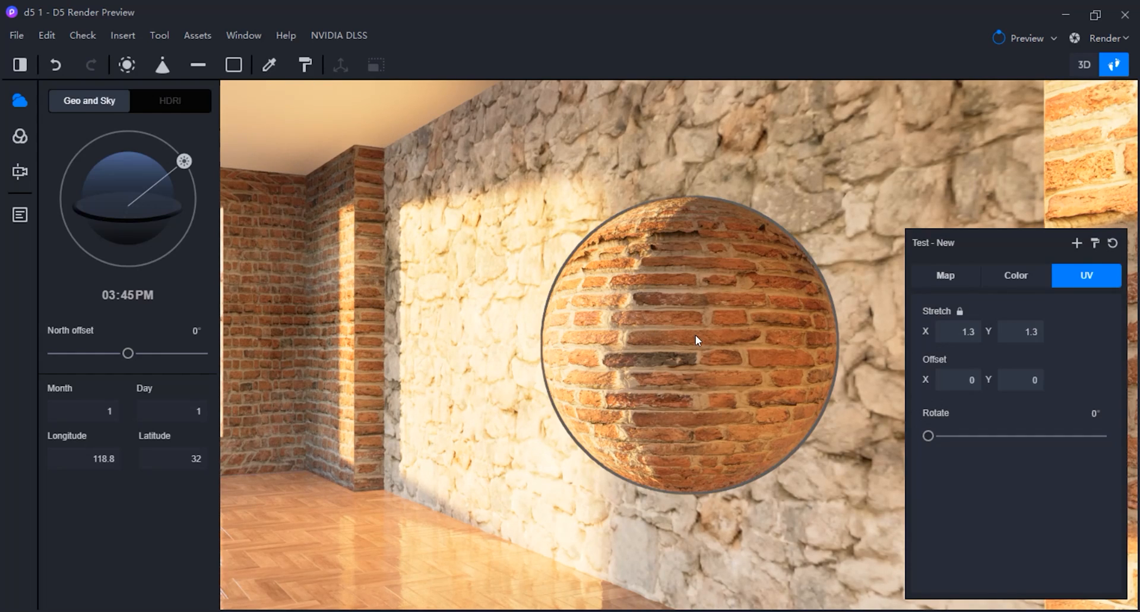
{"action": "left_click", "coordinate": [1078, 245]}
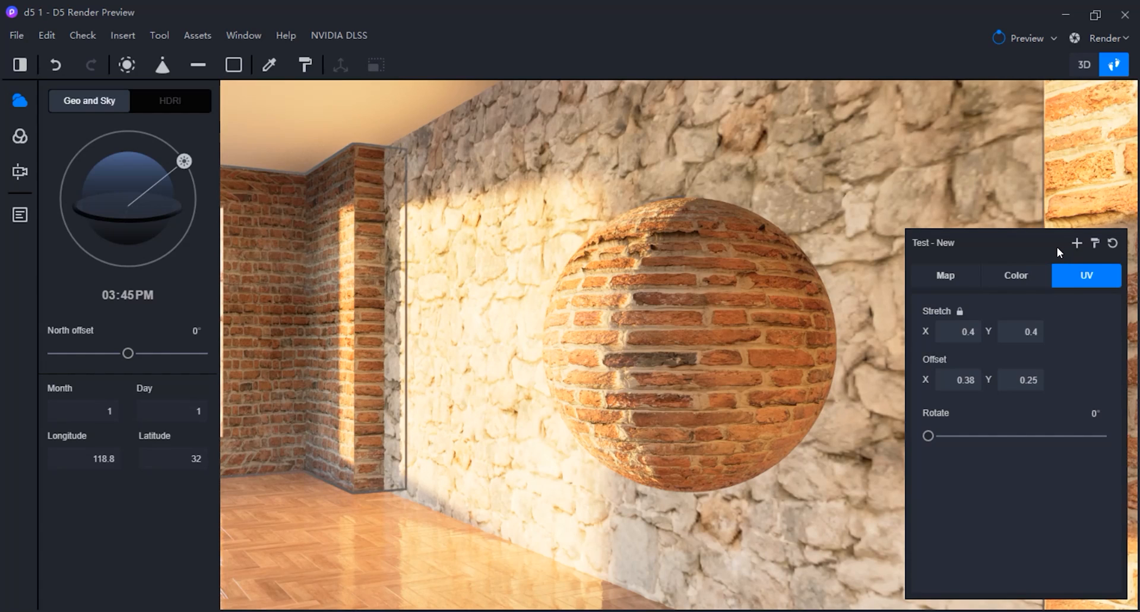
{"action": "left_click", "coordinate": [198, 35]}
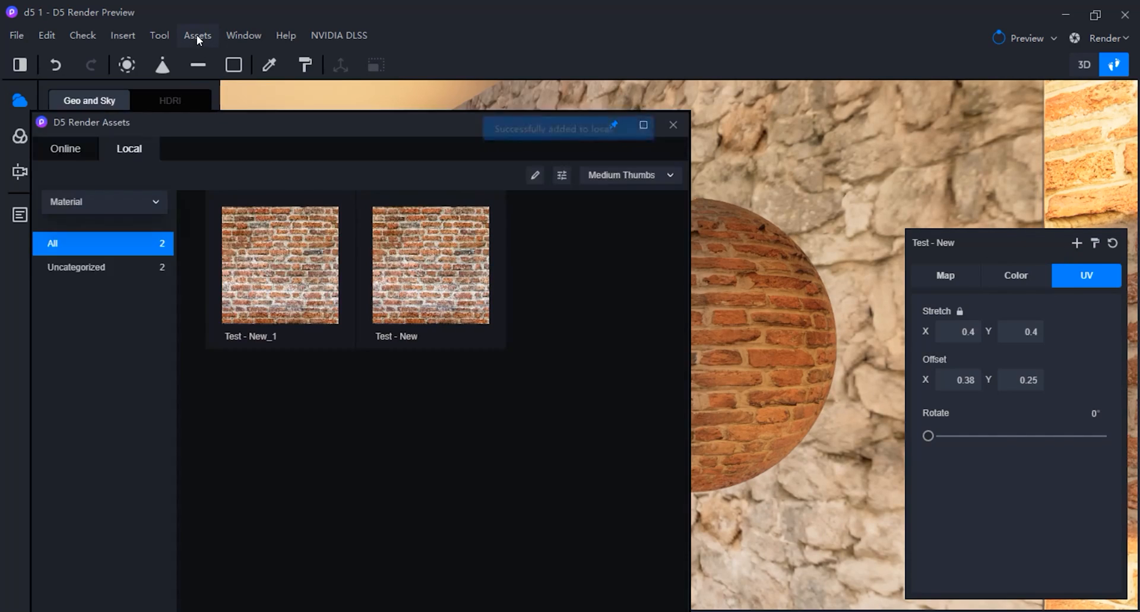
{"action": "left_click", "coordinate": [275, 271]}
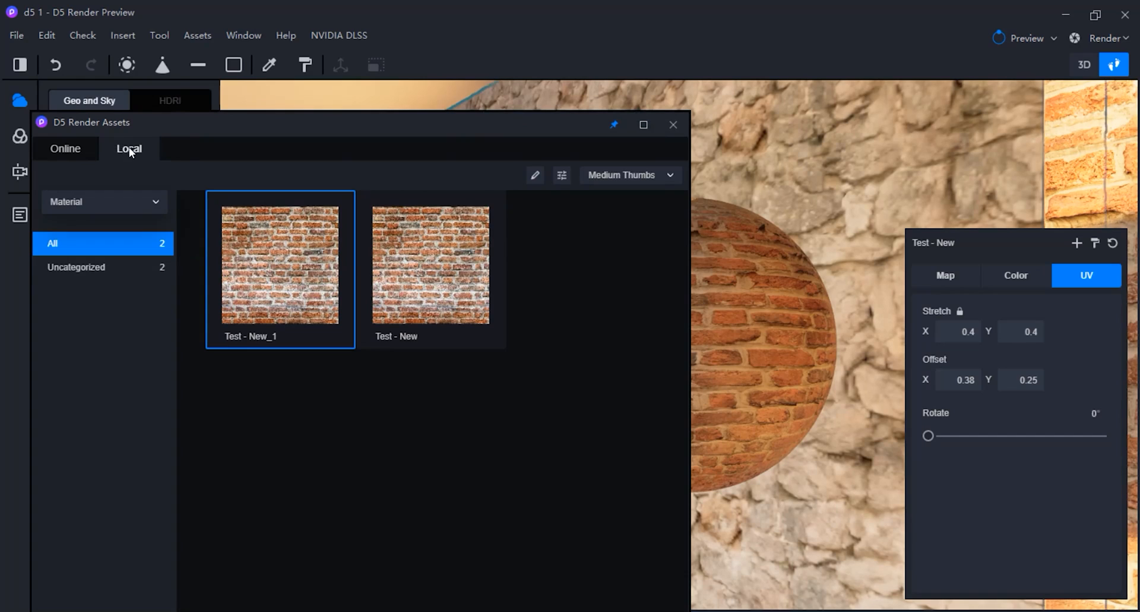
{"action": "left_click", "coordinate": [147, 202]}
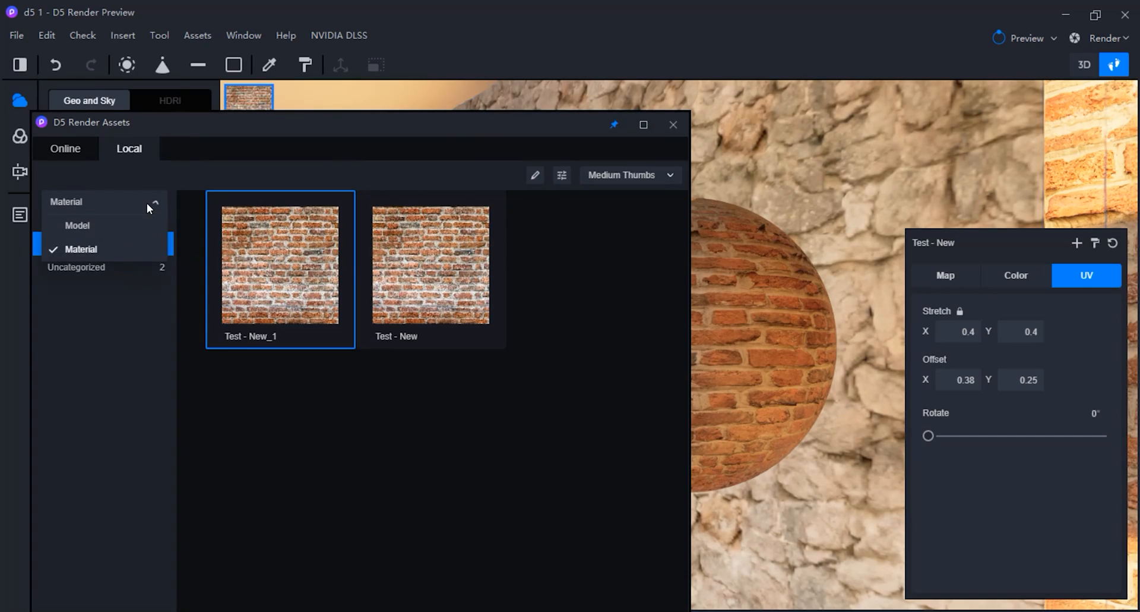
{"action": "left_click", "coordinate": [141, 250]}
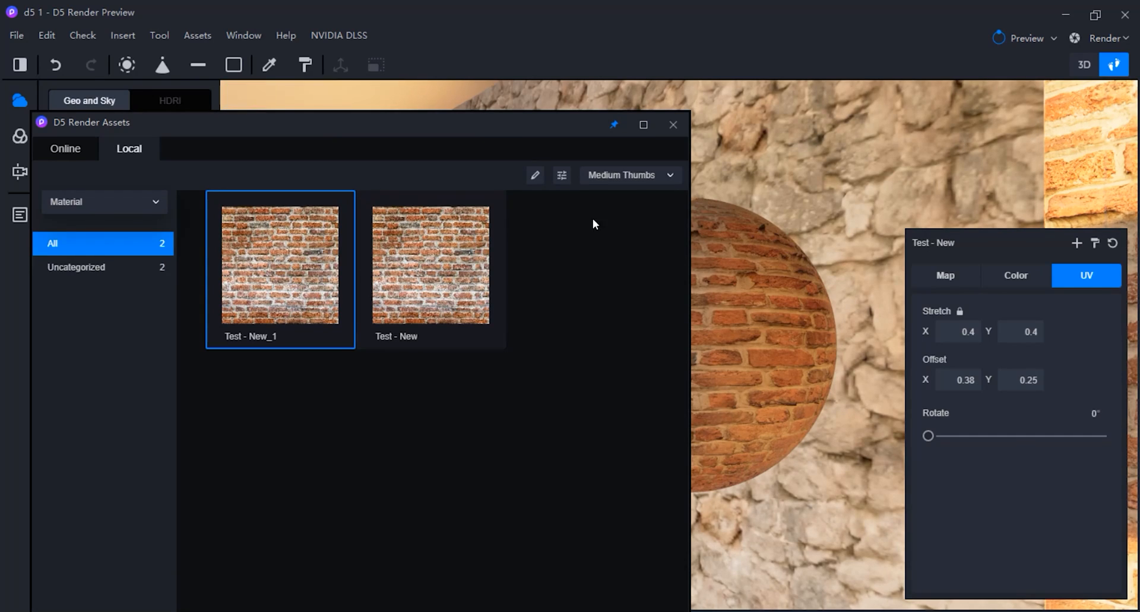
Delete the duplicate Test - New_1 material from the local assets and leave editing mode
{"action": "left_click", "coordinate": [535, 177]}
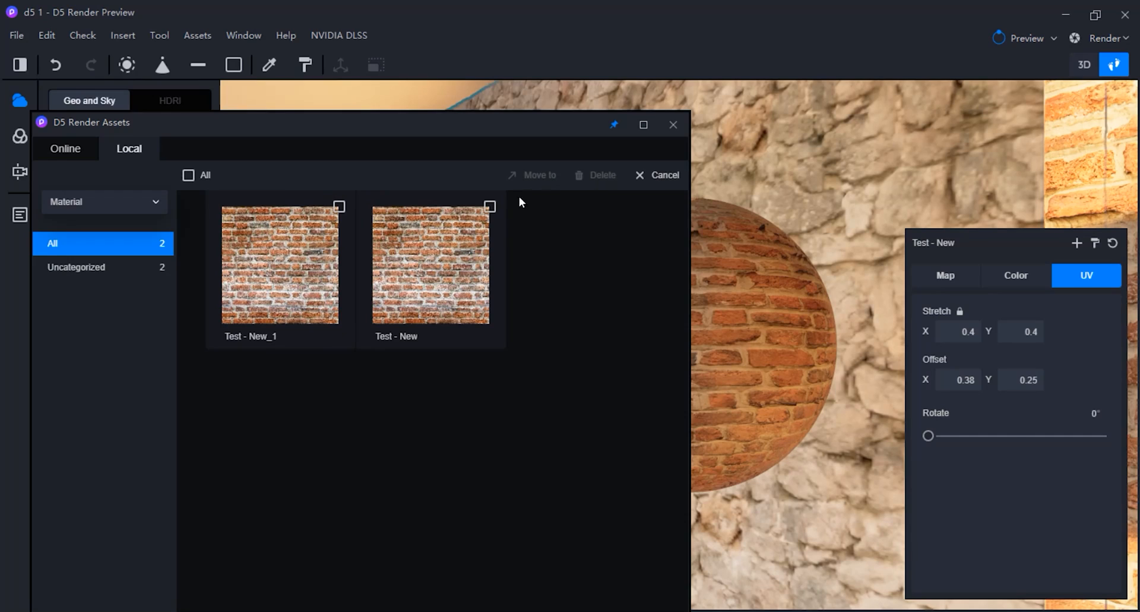
{"action": "left_click", "coordinate": [339, 206]}
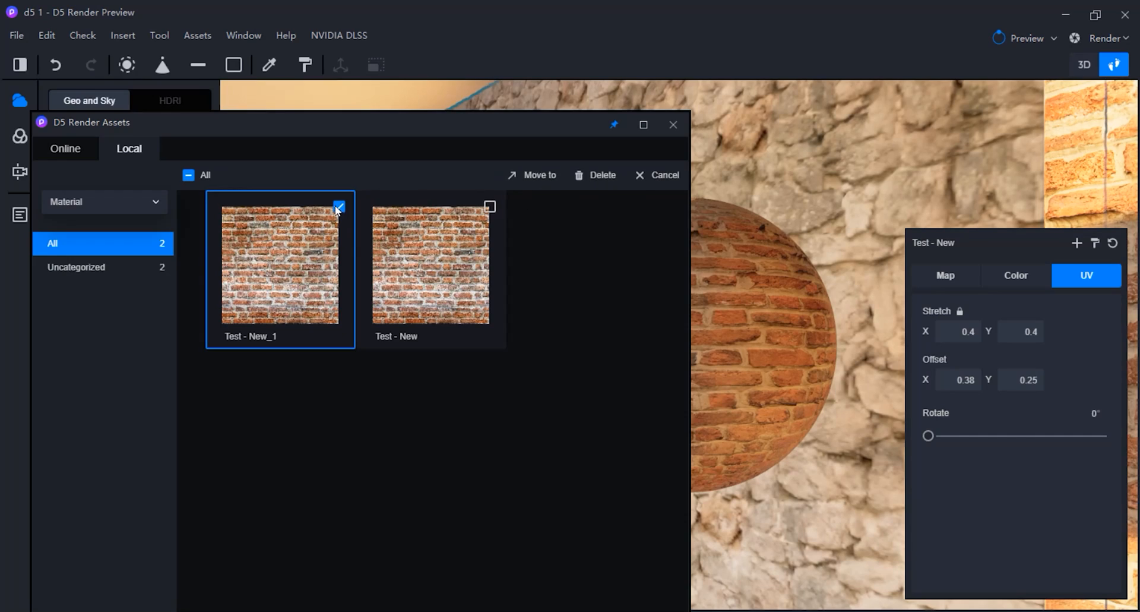
{"action": "left_click", "coordinate": [597, 175]}
{"action": "left_click", "coordinate": [579, 320]}
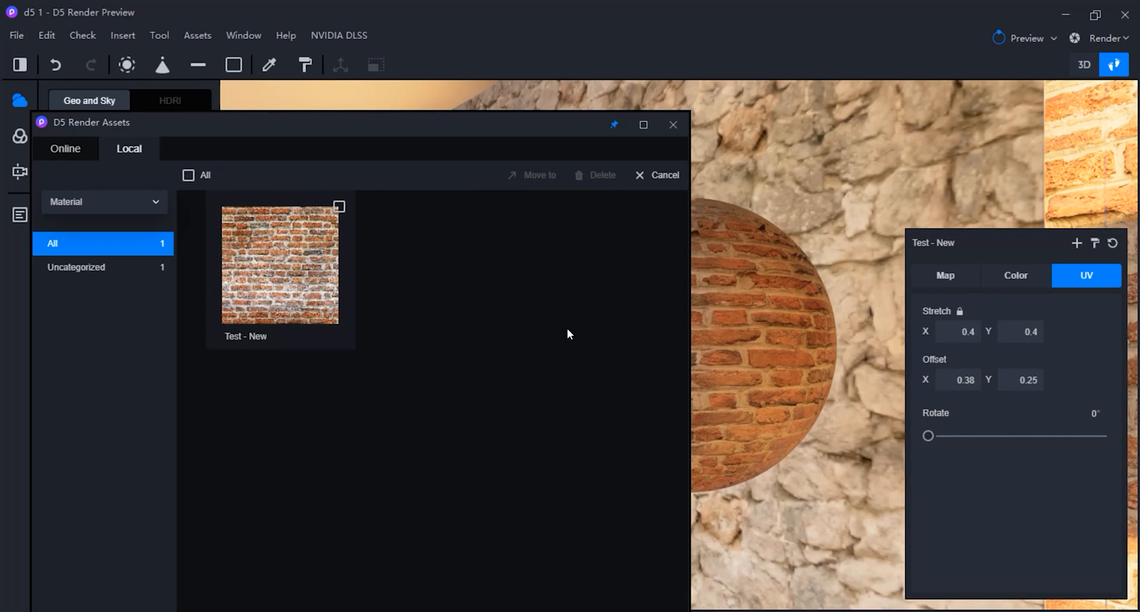
{"action": "left_click", "coordinate": [660, 175]}
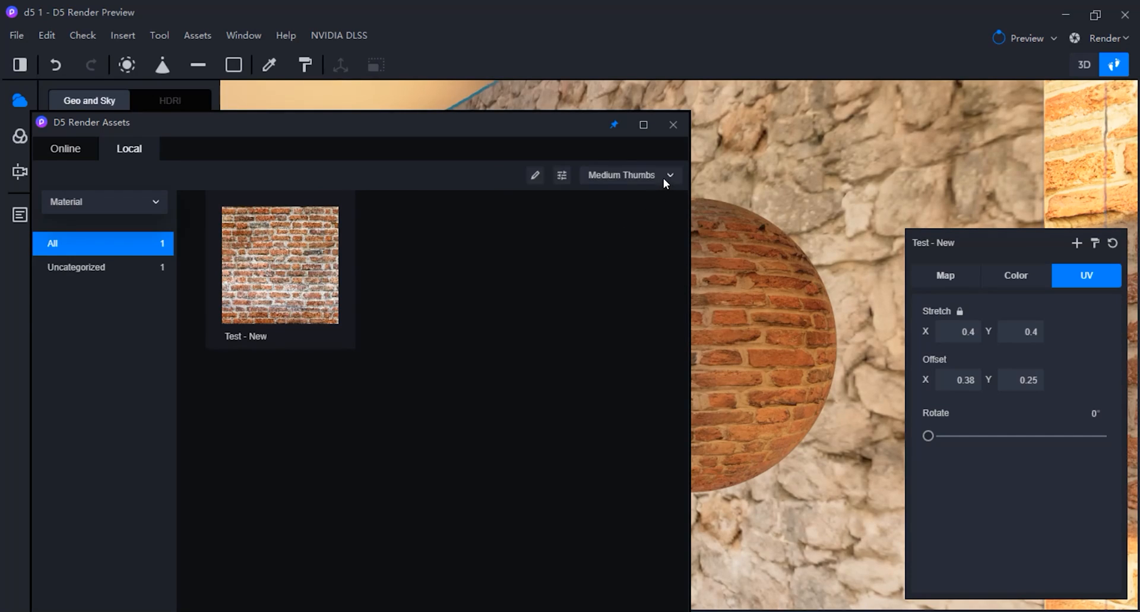
Select the stone wall and add its Stone Wall - 1 material to the local assets
{"action": "key", "text": "ctrl+z"}
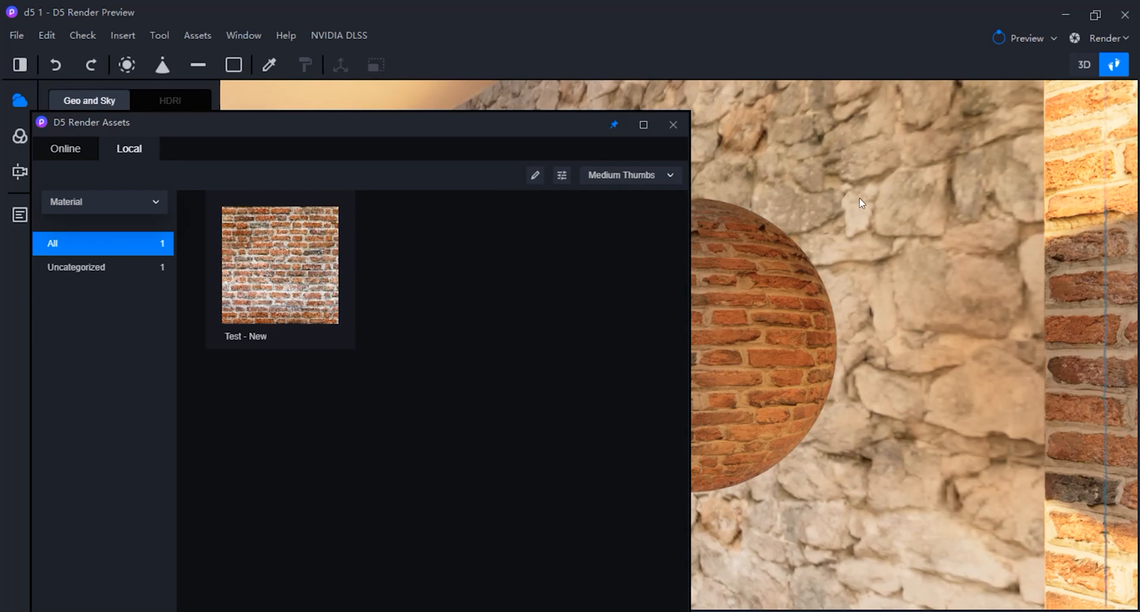
{"action": "left_click", "coordinate": [850, 201]}
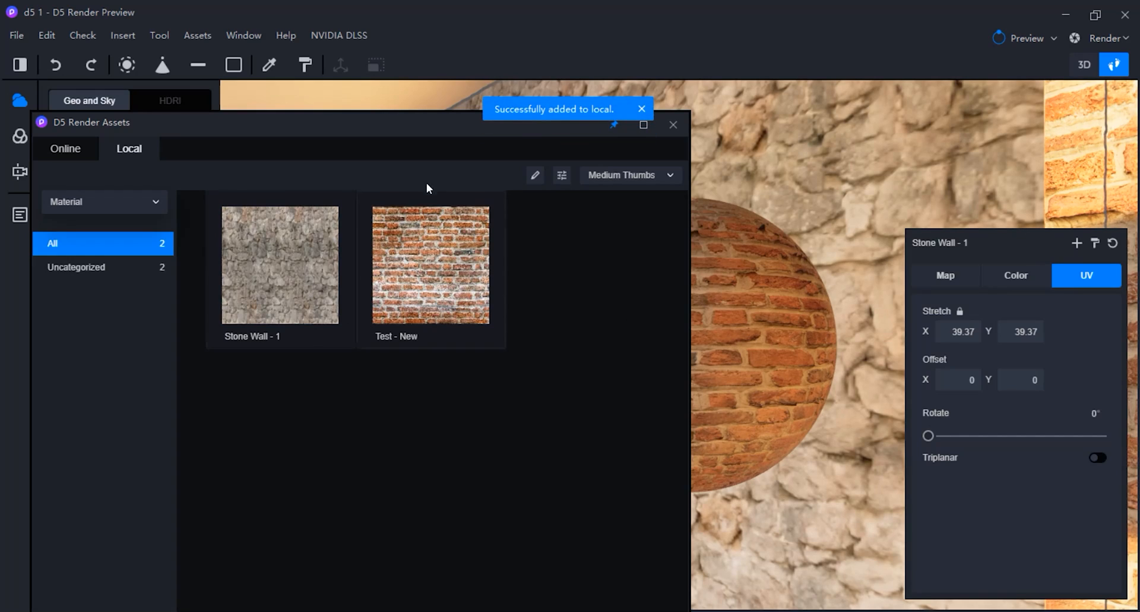
Maximize the assets window and display the local materials as Large Thumbs
{"action": "left_click_drag", "start_coordinate": [416, 123], "coordinate": [487, 87]}
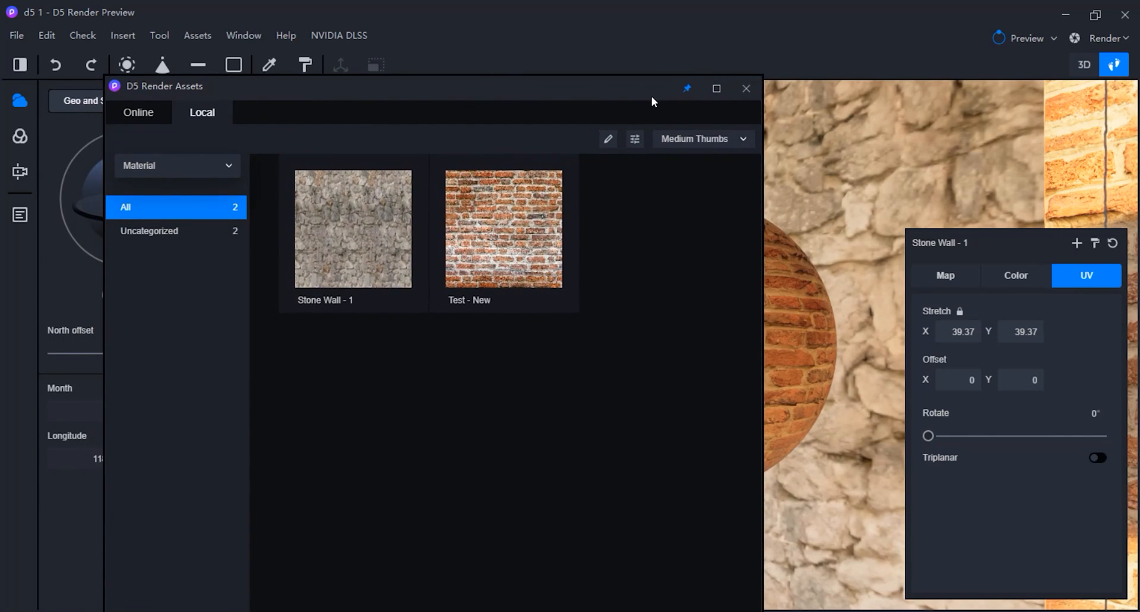
{"action": "left_click", "coordinate": [716, 89]}
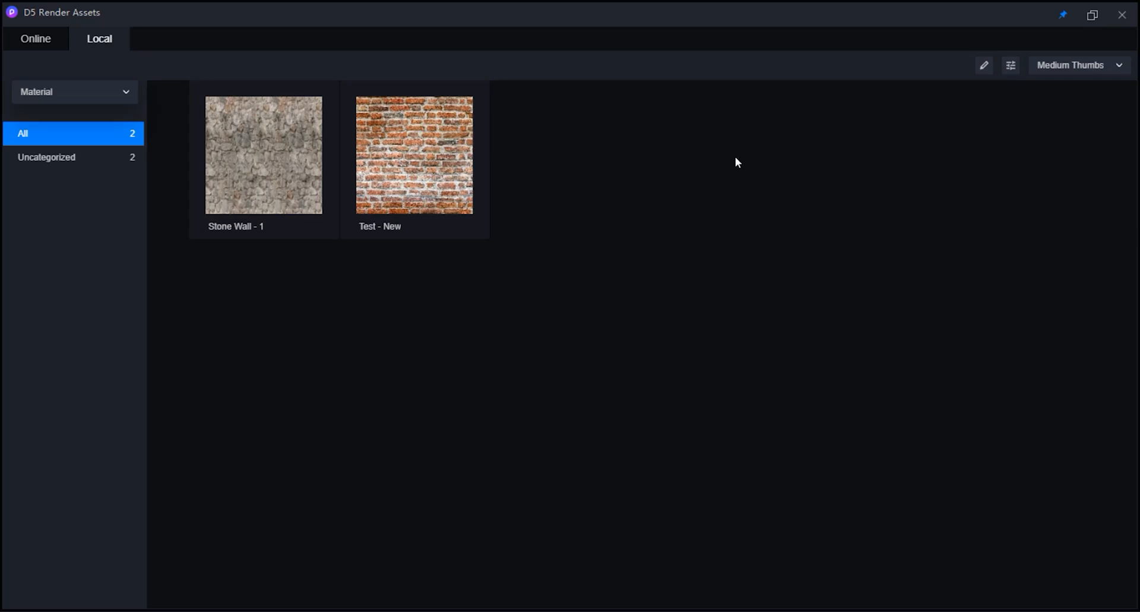
{"action": "left_click", "coordinate": [1114, 67]}
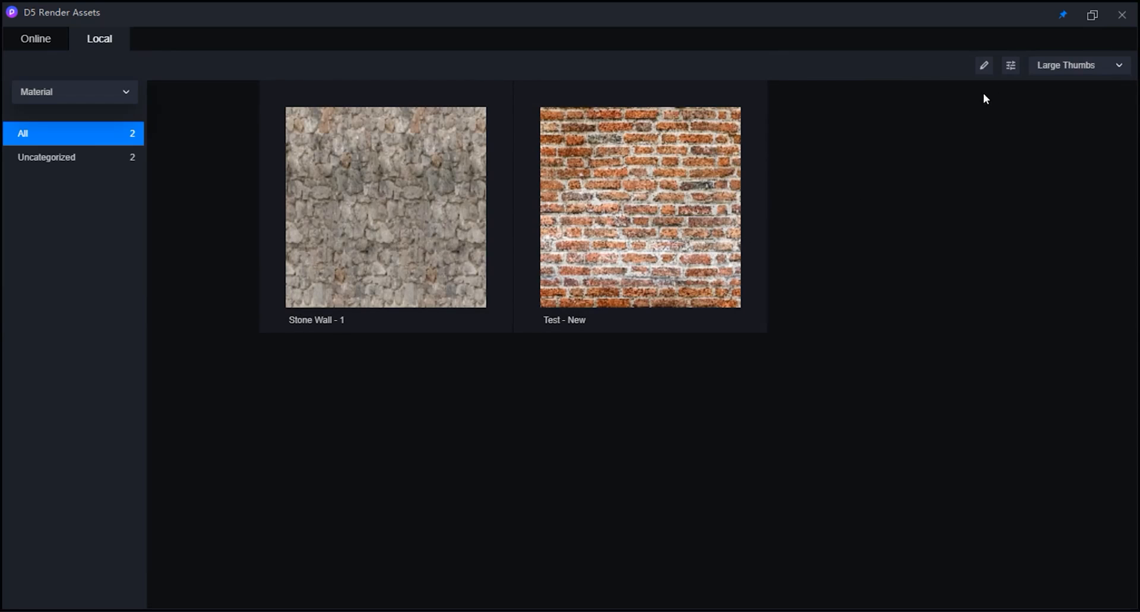
Restore and close the assets window, and select the brick sphere's material
{"action": "left_click", "coordinate": [1094, 19]}
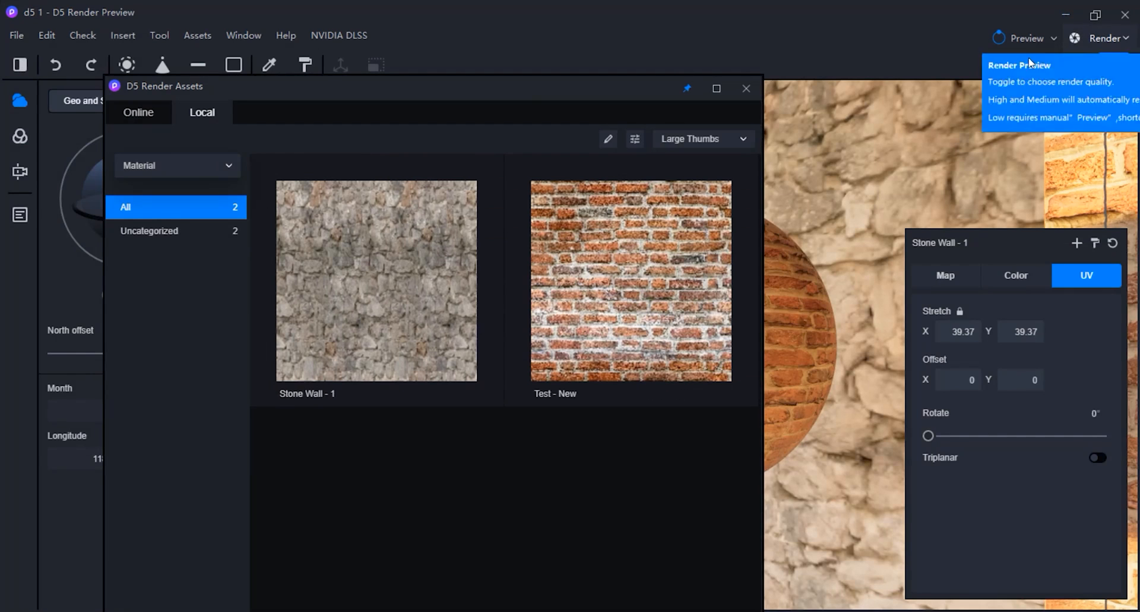
{"action": "left_click", "coordinate": [739, 91]}
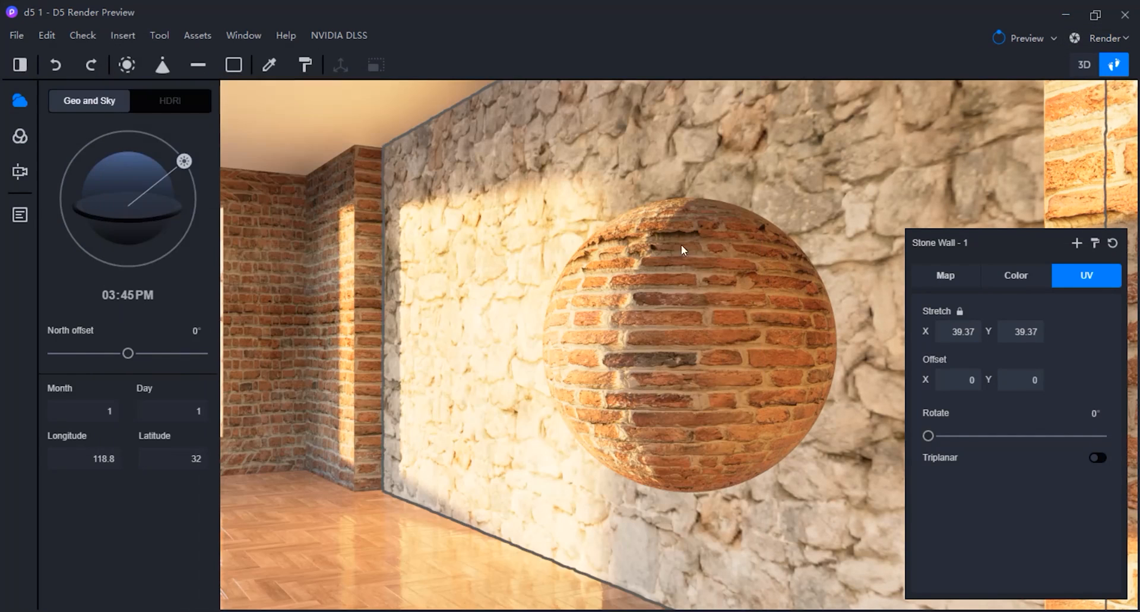
{"action": "left_click", "coordinate": [669, 340]}
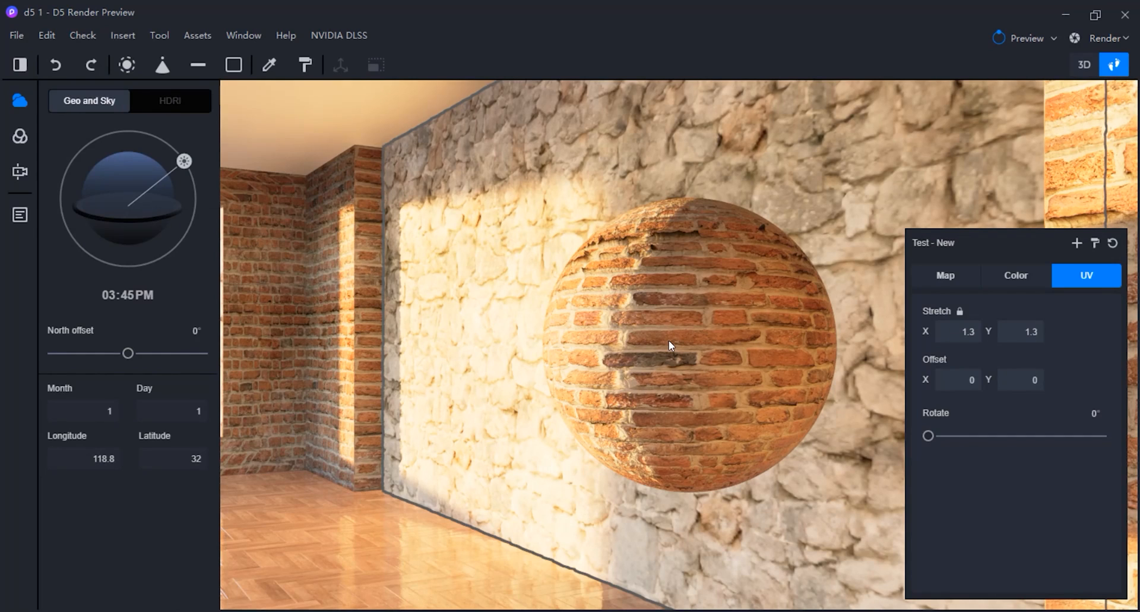